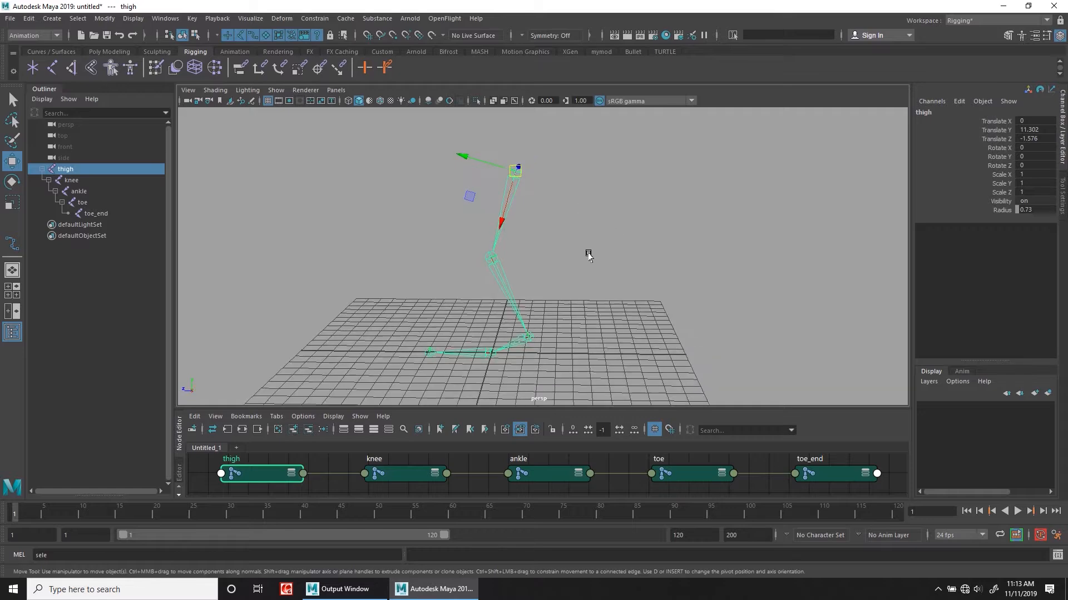
Examine the leg joint chain from thigh to toe_end by selecting each joint in turn
alt+drag(513, 218, 529, 234)
alt+shift+drag(601, 234, 528, 176)
key(space)
drag(494, 253, 529, 207)
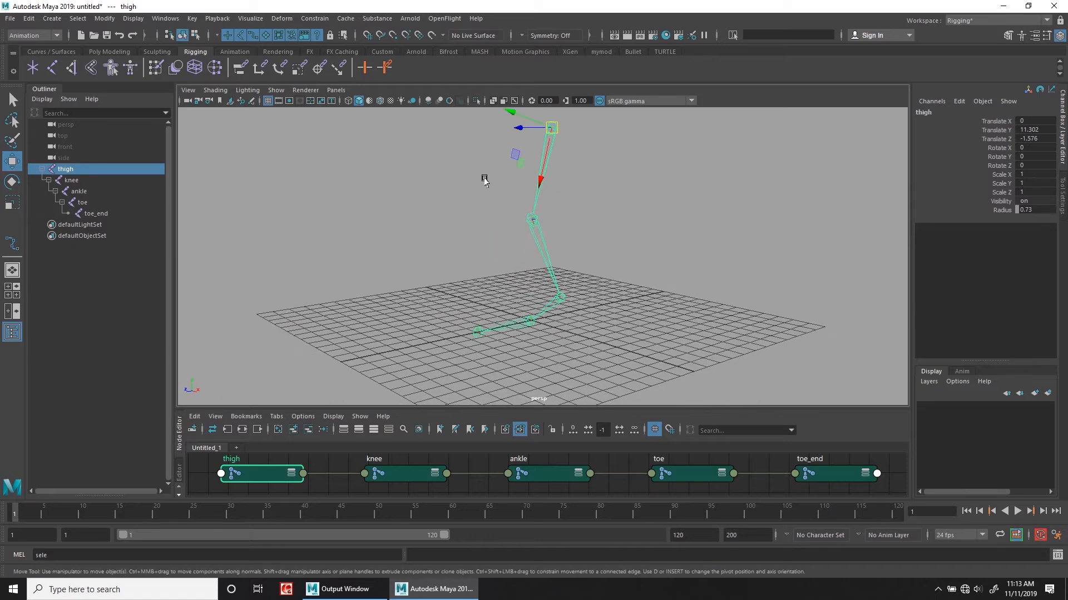
alt+drag(632, 185, 584, 240)
key(Down)
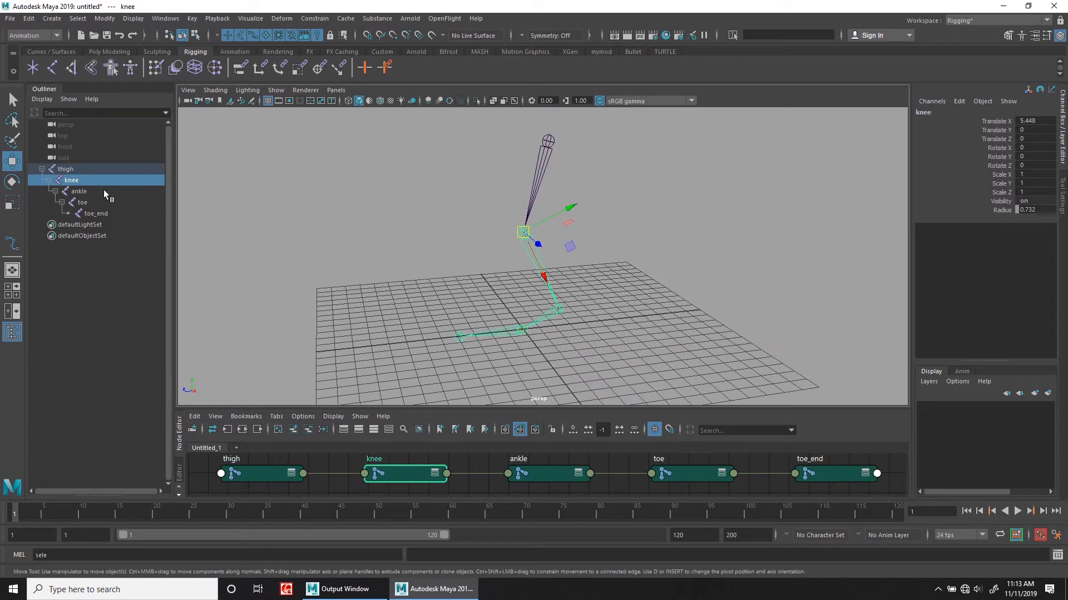
double_click(86, 169)
click(102, 184)
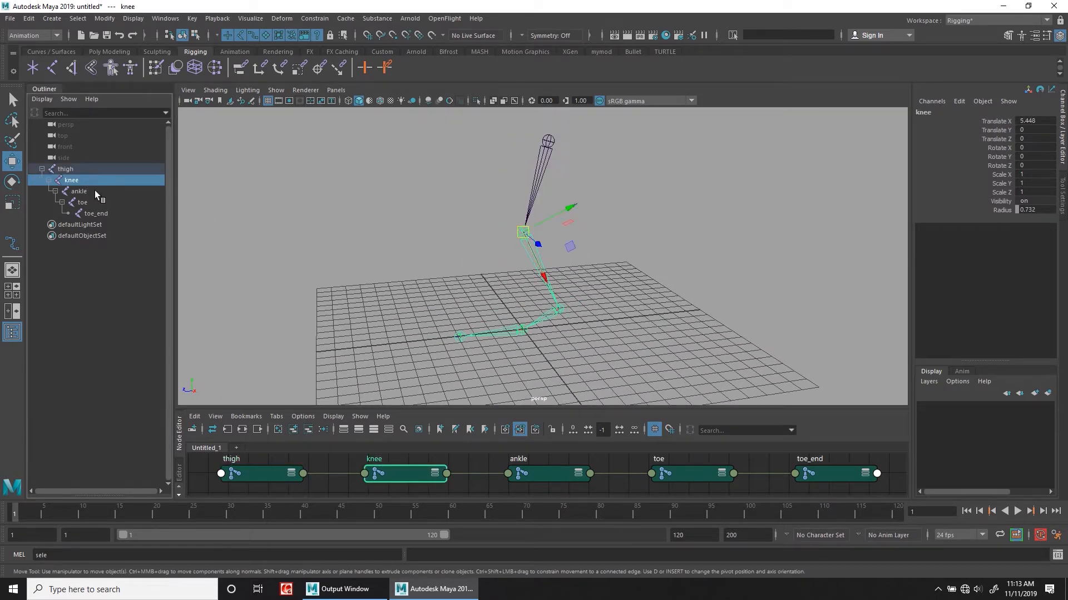
click(95, 192)
click(91, 205)
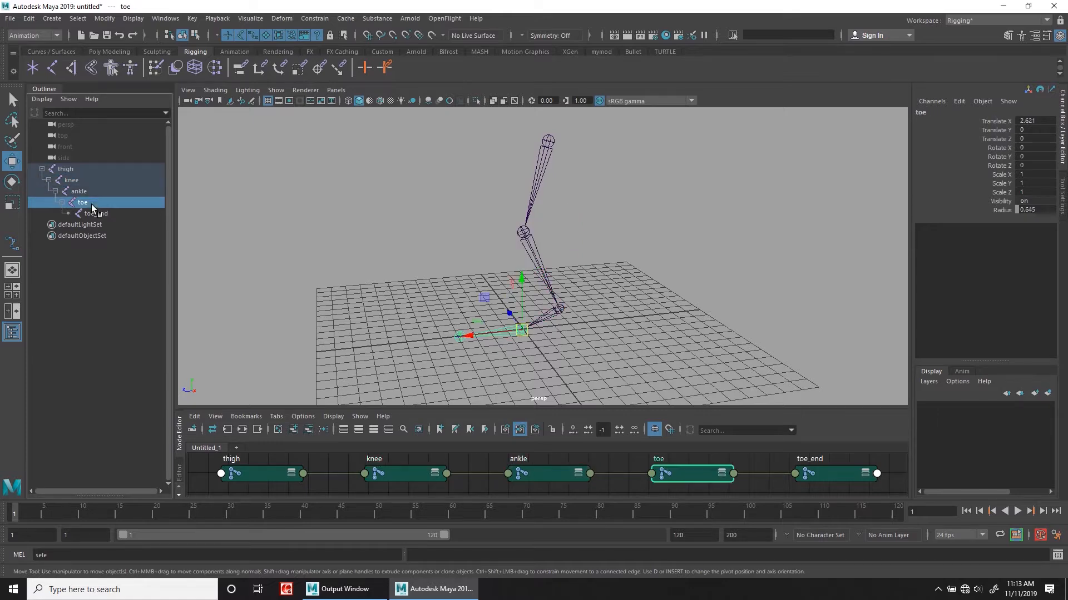
click(101, 214)
alt+drag(556, 261, 527, 269)
scroll(599, 257, up, 3)
scroll(646, 310, down, 3)
scroll(517, 265, up, 3)
alt+middle_drag(507, 260, 525, 281)
drag(432, 171, 563, 195)
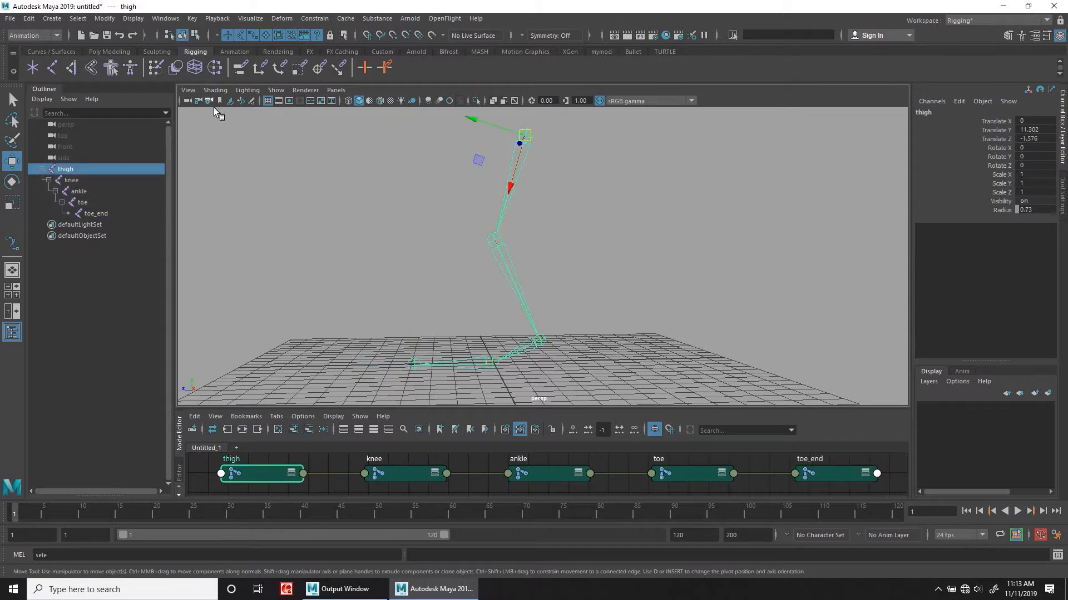
Switch to the Rigging menu set and create a Rotate-Plane Solver IK handle from the thigh joint to the ankle joint
click(48, 35)
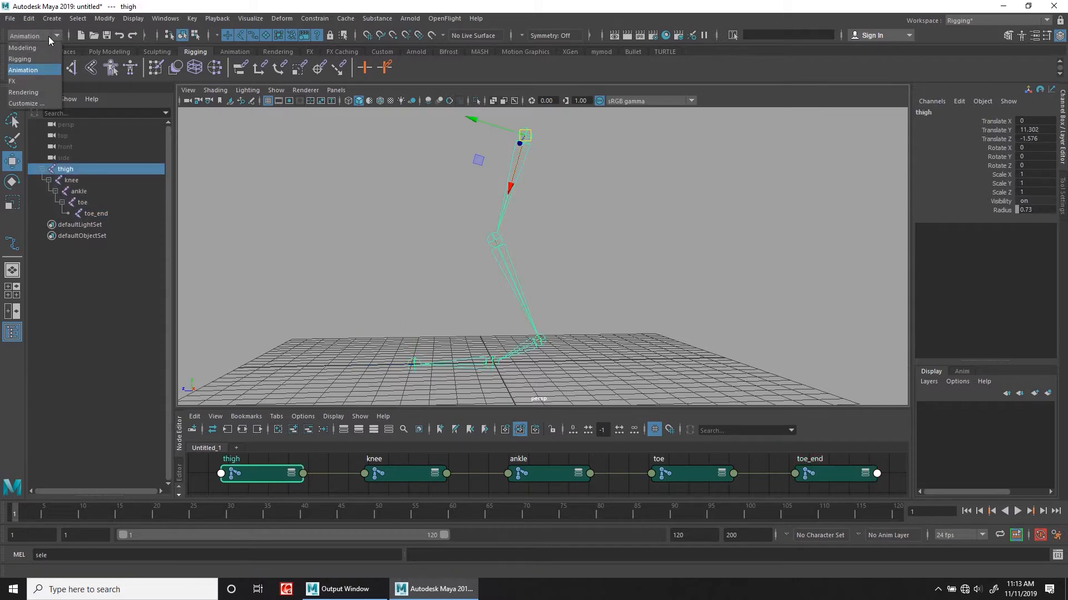
click(34, 63)
click(214, 18)
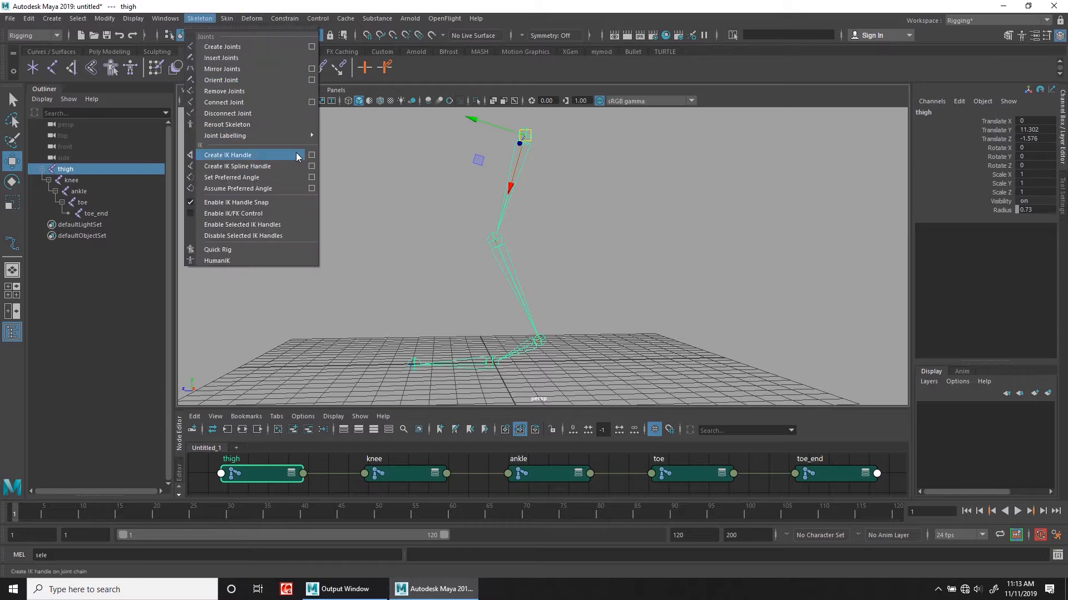
click(311, 157)
click(923, 121)
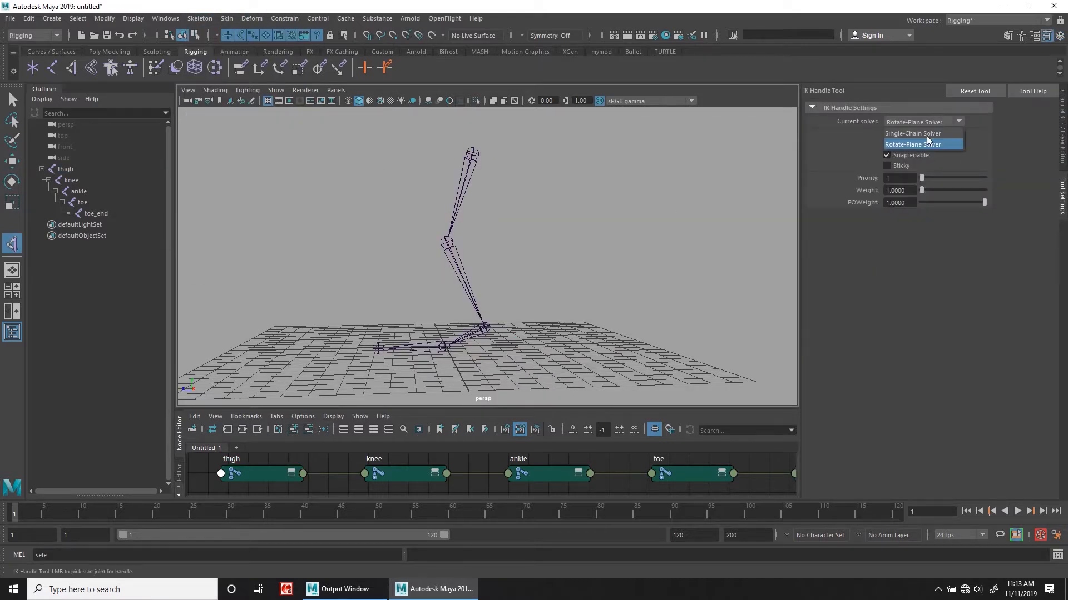
click(925, 144)
alt+drag(598, 245, 444, 234)
click(488, 143)
click(502, 353)
key(ctrl+z)
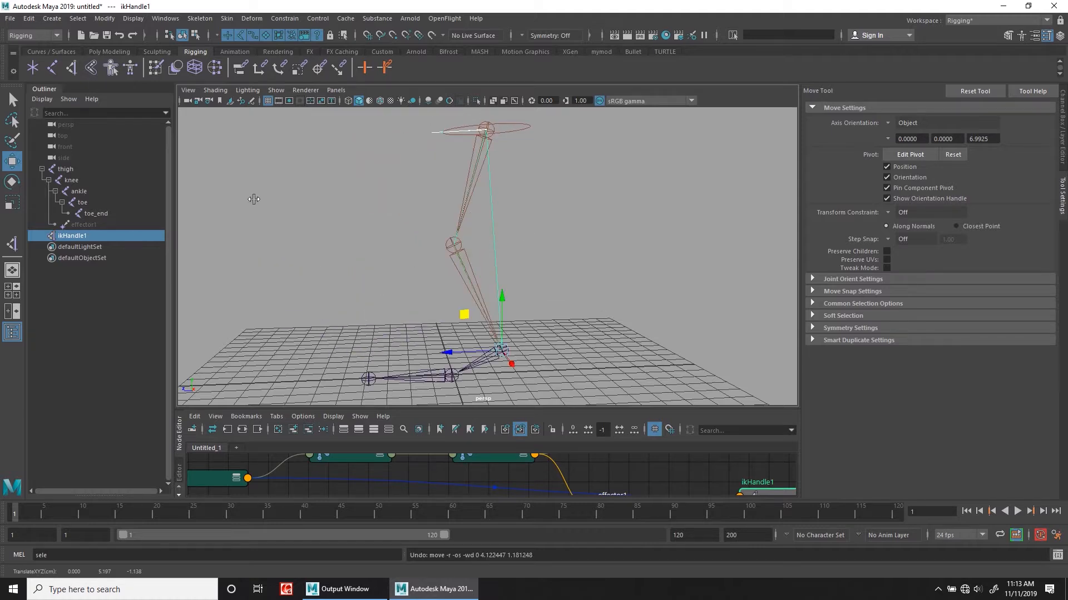
Create a Single-Chain Solver IK handle from the ankle joint to the toe joint
click(13, 243)
click(912, 122)
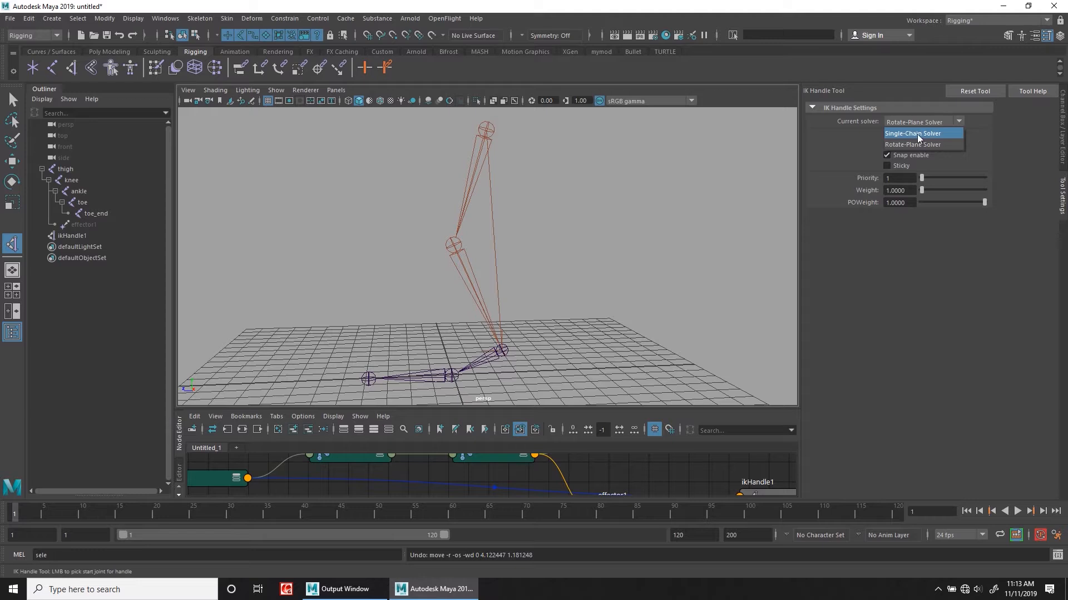
click(932, 135)
alt+drag(530, 345, 514, 332)
click(513, 332)
click(509, 329)
Create another Single-Chain Solver IK handle from the toe joint to the toe_end joint
key(y)
click(509, 328)
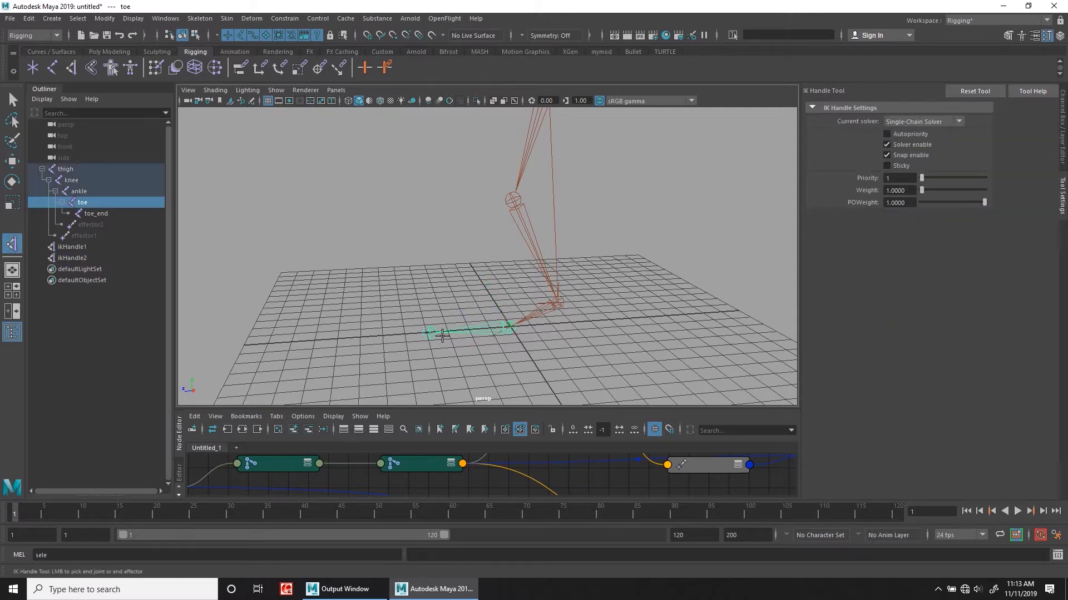
click(422, 332)
Inspect the three IK handles at the ankle, toe and toe_end joints
mouse_move(489, 370)
alt+mouse_down()
mouse_move(517, 332)
mouse_move(495, 295)
alt+mouse_up()
click(474, 303)
mouse_move(387, 284)
mouse_down()
mouse_move(429, 304)
mouse_move(443, 346)
mouse_up()
drag(533, 290, 566, 340)
mouse_move(670, 285)
shift+mouse_down()
mouse_move(651, 327)
mouse_move(661, 288)
shift+mouse_up()
shift+drag(662, 286, 638, 336)
scroll(644, 328, down, 3)
scroll(589, 305, up, 3)
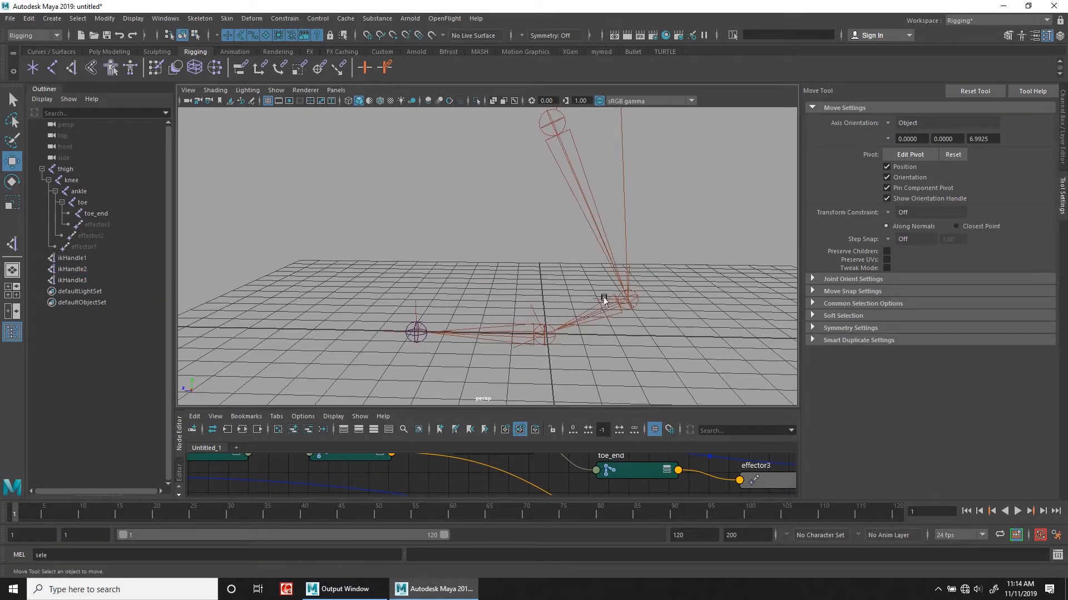
click(592, 300)
alt+drag(593, 301, 470, 205)
key(ctrl+z)
scroll(533, 335, up, 3)
alt+middle_drag(526, 365, 522, 298)
alt+drag(522, 298, 493, 313)
click(448, 289)
alt+middle_drag(498, 310, 482, 293)
alt+drag(482, 293, 607, 296)
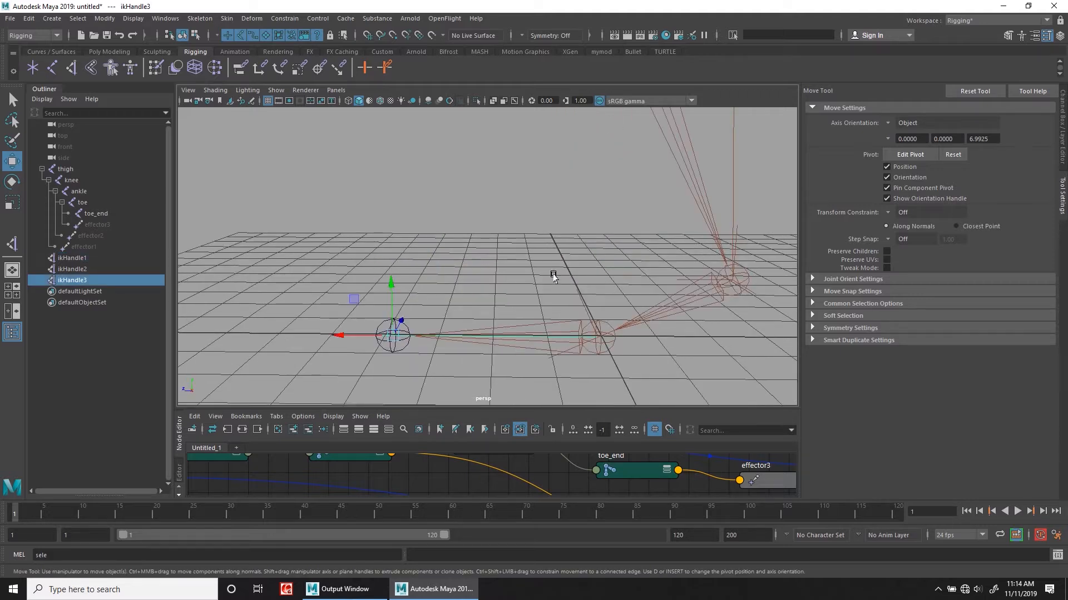
shift+click(612, 310)
key(e)
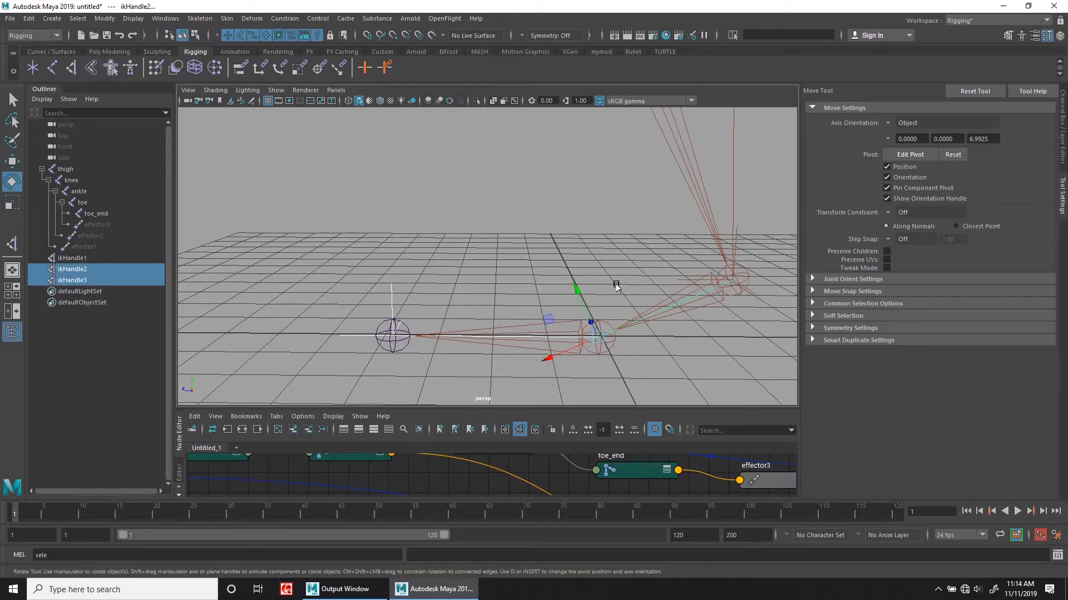
click(536, 239)
Try moving the toe_end IK handle upward and undo the move
click(393, 317)
key(w)
drag(392, 307, 402, 269)
key(ctrl+z)
alt+drag(723, 286, 499, 324)
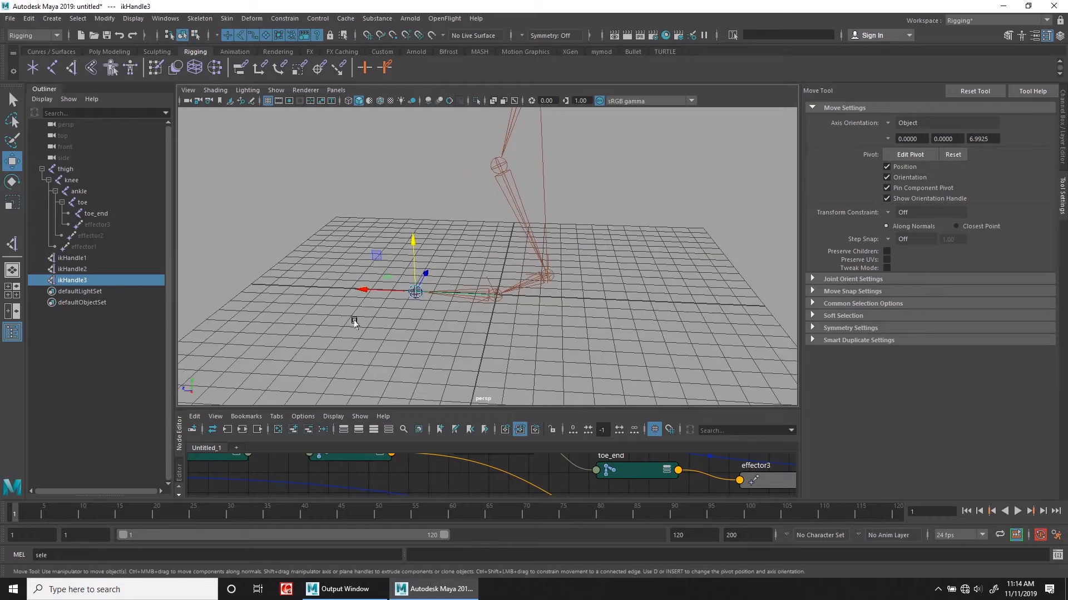
Select ikHandle2 and ikHandle1 in turn to check which joints they control
click(75, 269)
mouse_move(607, 281)
alt+mouse_down()
mouse_move(579, 279)
mouse_move(600, 271)
alt+mouse_up()
drag(723, 296, 626, 249)
alt+drag(653, 297, 500, 330)
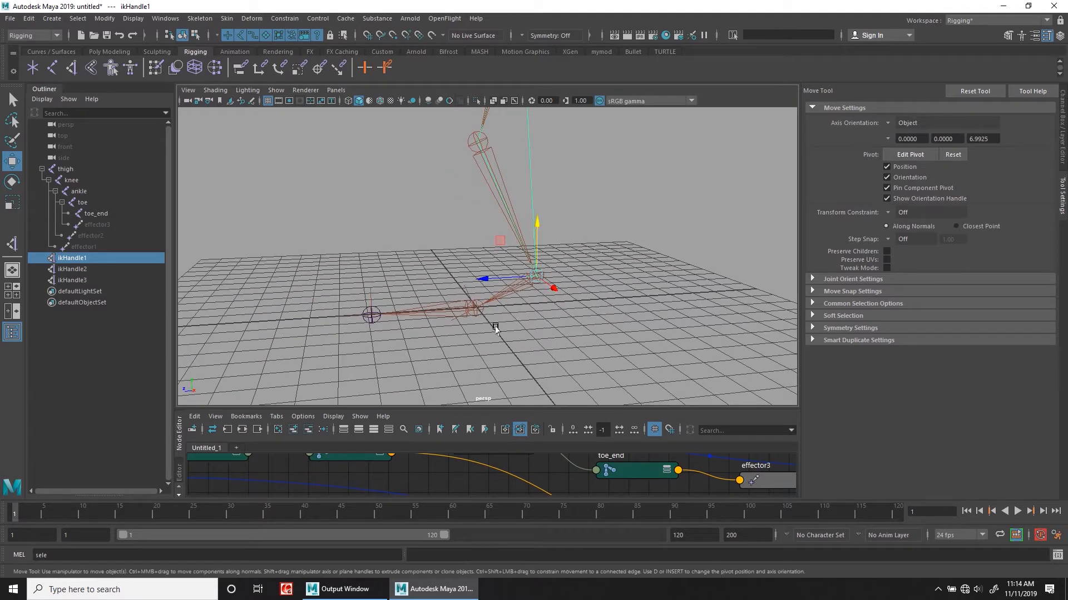
Group ikHandle3 and ikHandle2 together
scroll(493, 327, up, 4)
alt+middle_drag(493, 327, 529, 315)
alt+drag(529, 315, 445, 303)
drag(314, 277, 389, 308)
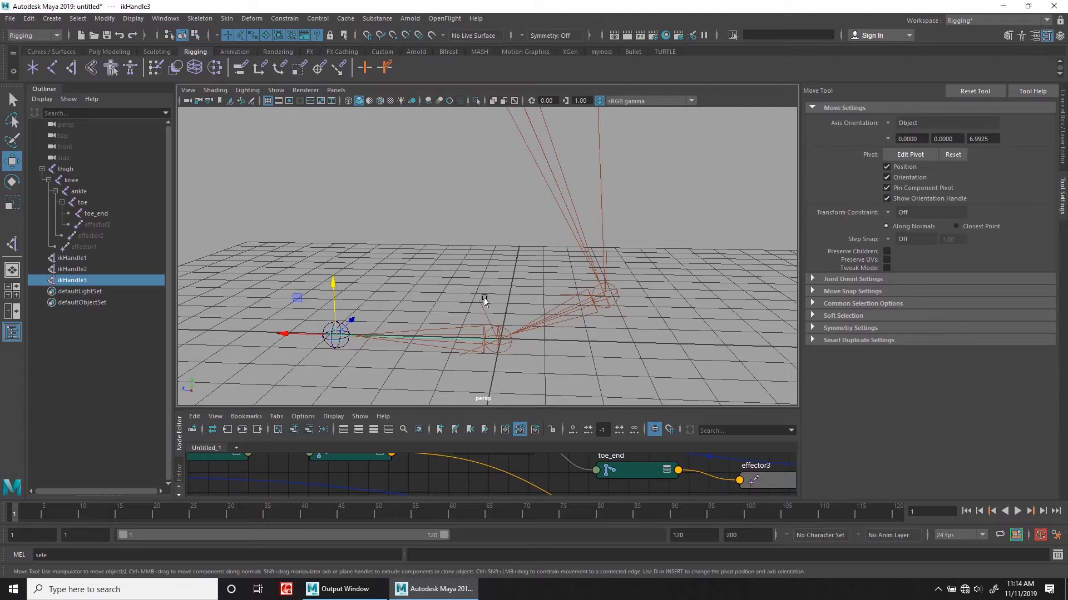
shift+drag(481, 302, 507, 328)
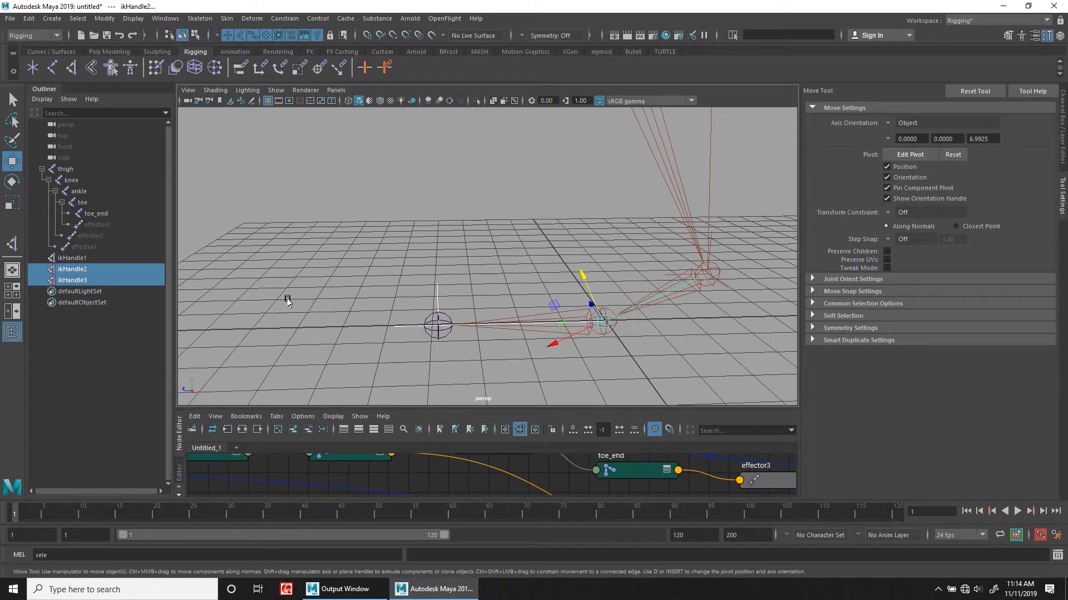
key(ctrl+g)
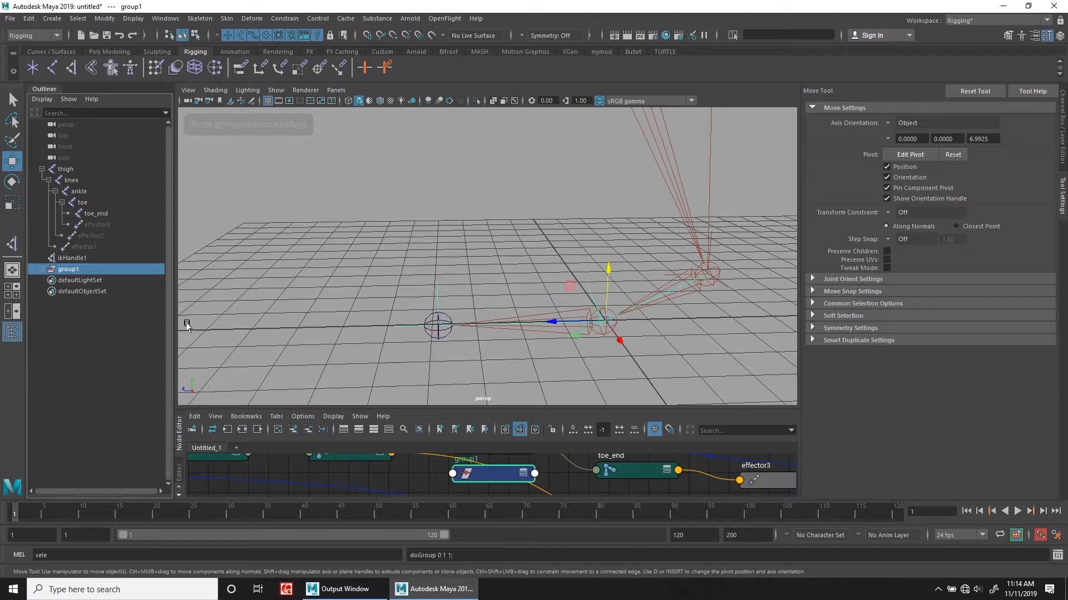
Snap the pivot of the ikHandle2 and ikHandle3 group to the toe joint and test the group's rotation
alt+drag(684, 328, 619, 341)
key(v)
key(d)
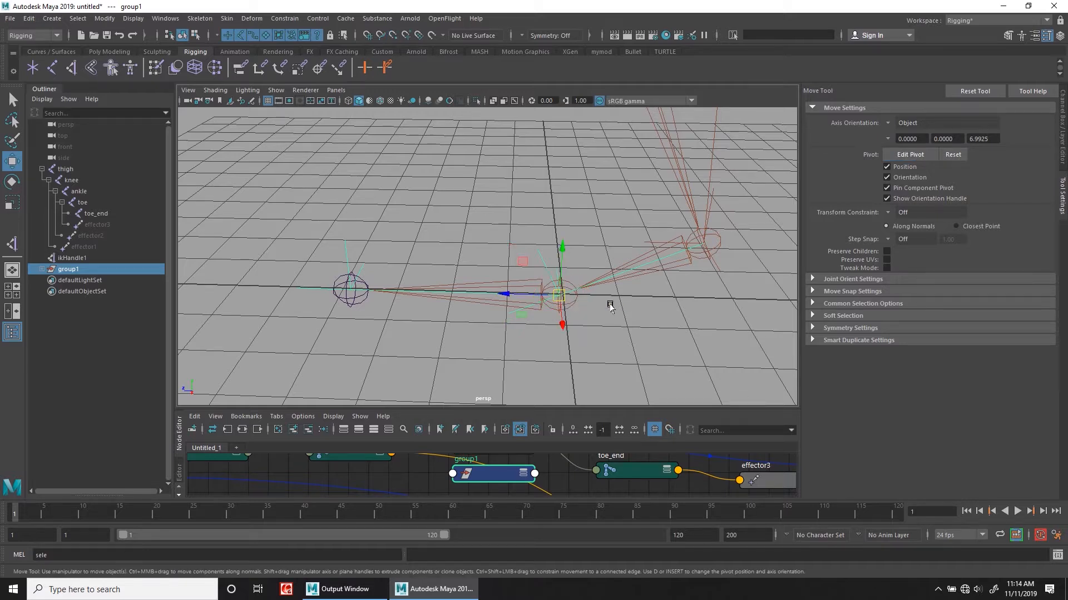
key(e)
drag(572, 252, 485, 276)
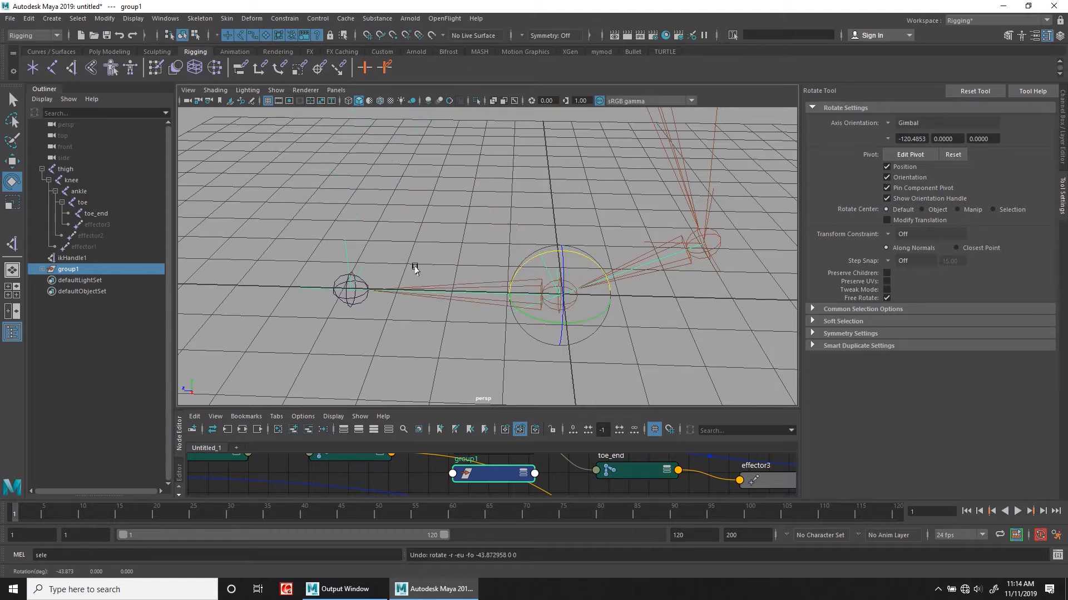
Rename the group of the two toe IK handles as TOE_TAP_GRP
double_click(81, 272)
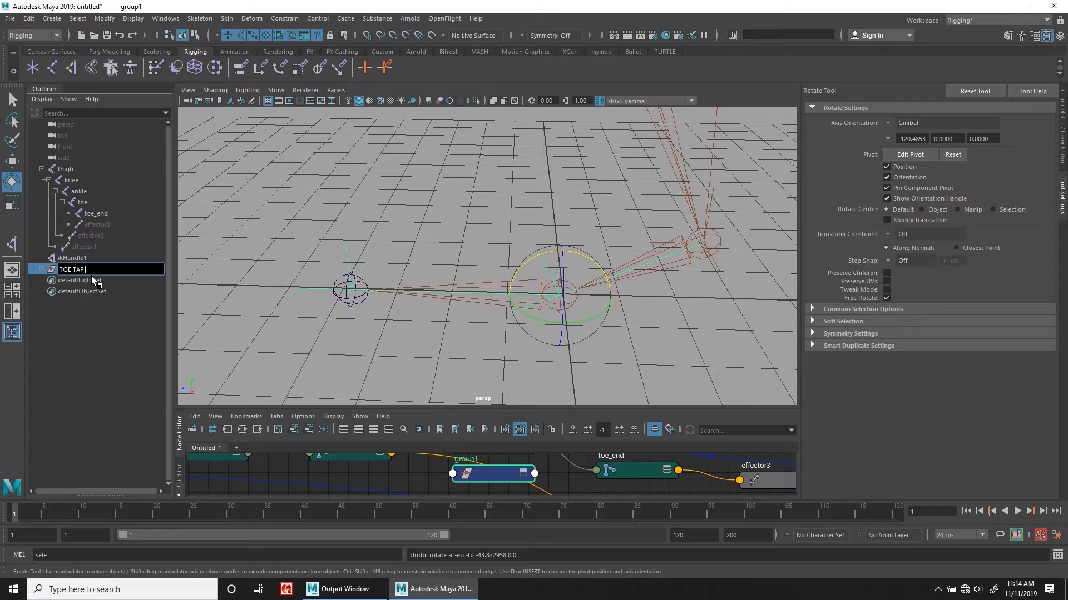
text(TOE TAP GRP)
key(Return)
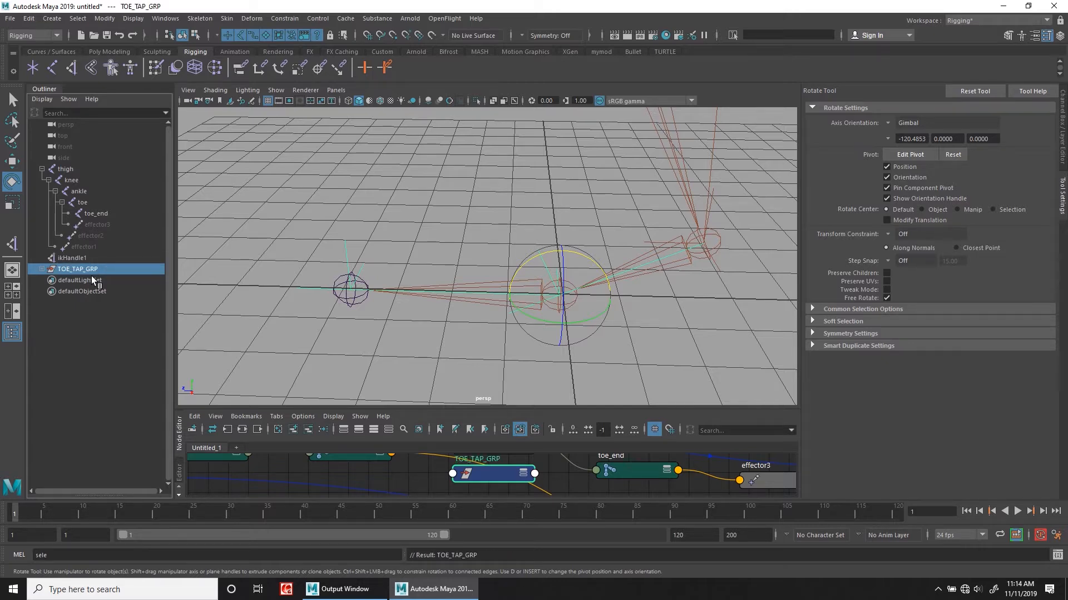
Put ikHandle1 at the ankle into a group of its own
alt+drag(507, 271, 466, 274)
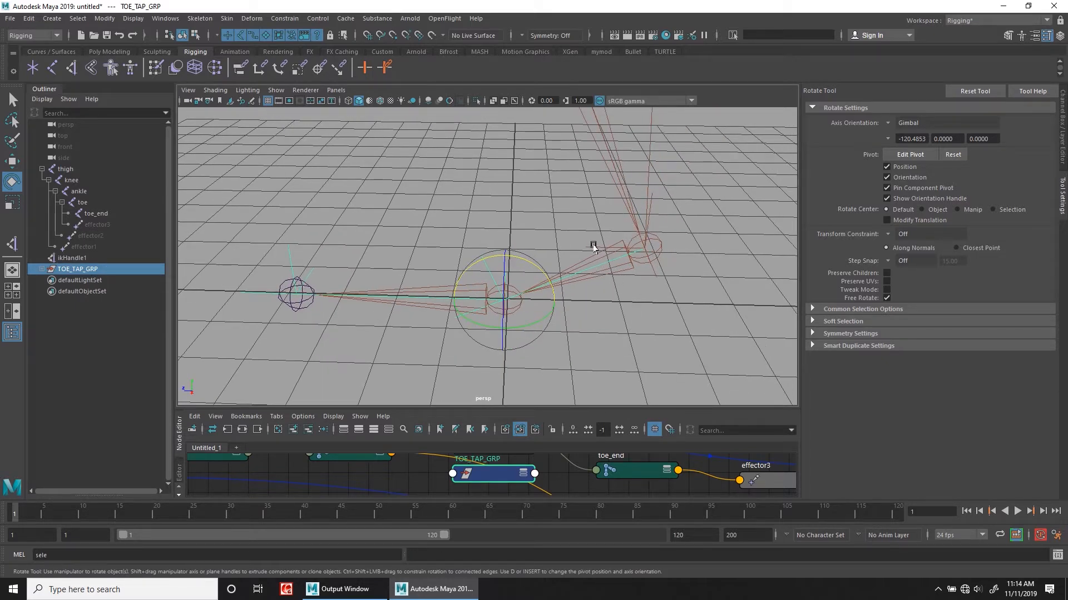
click(593, 246)
key(w)
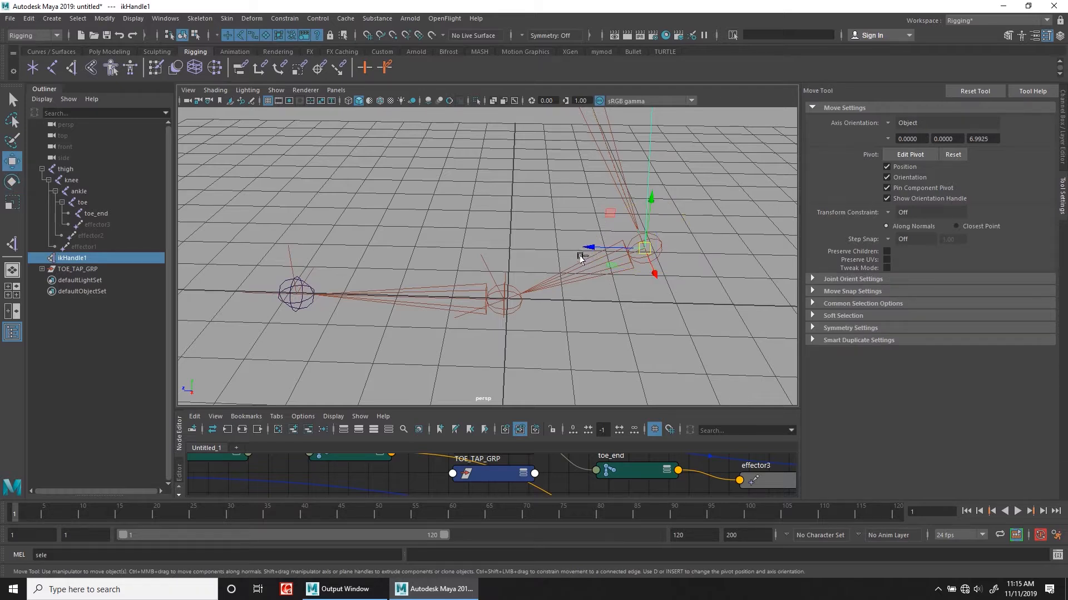
key(ctrl+g)
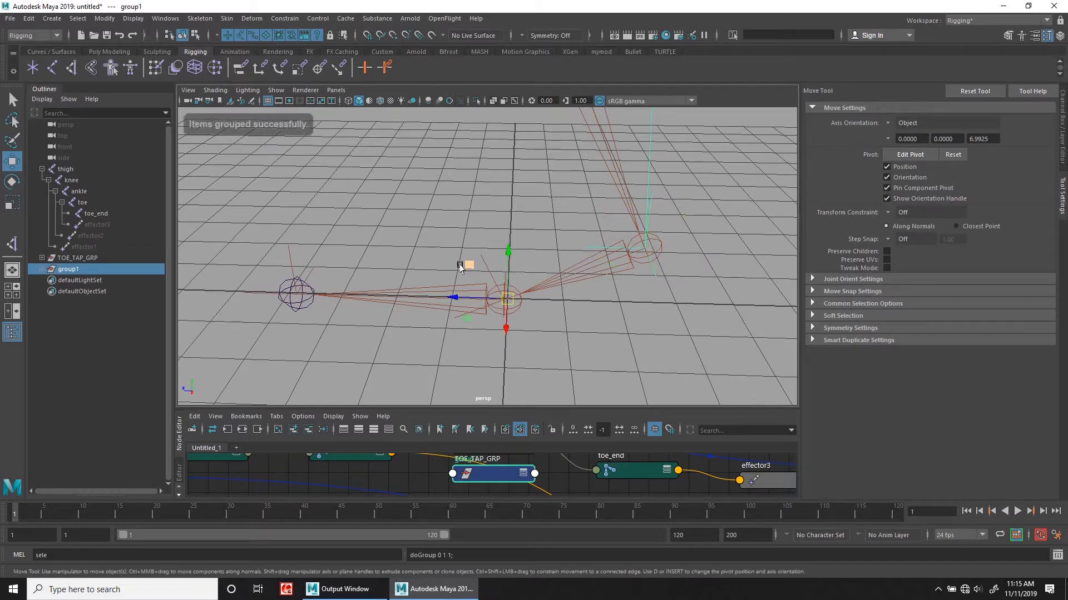
Snap the ikHandle1 group's pivot to the toe joint
key(d)
key(v)
drag(511, 299, 536, 306)
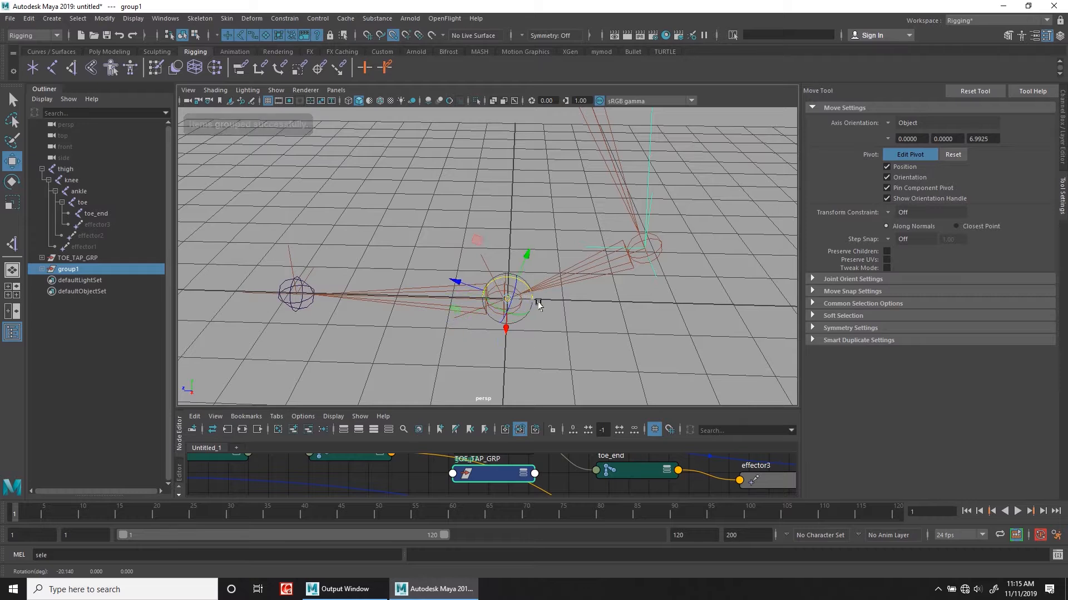
key(ctrl+z)
key(d)
drag(500, 302, 504, 300)
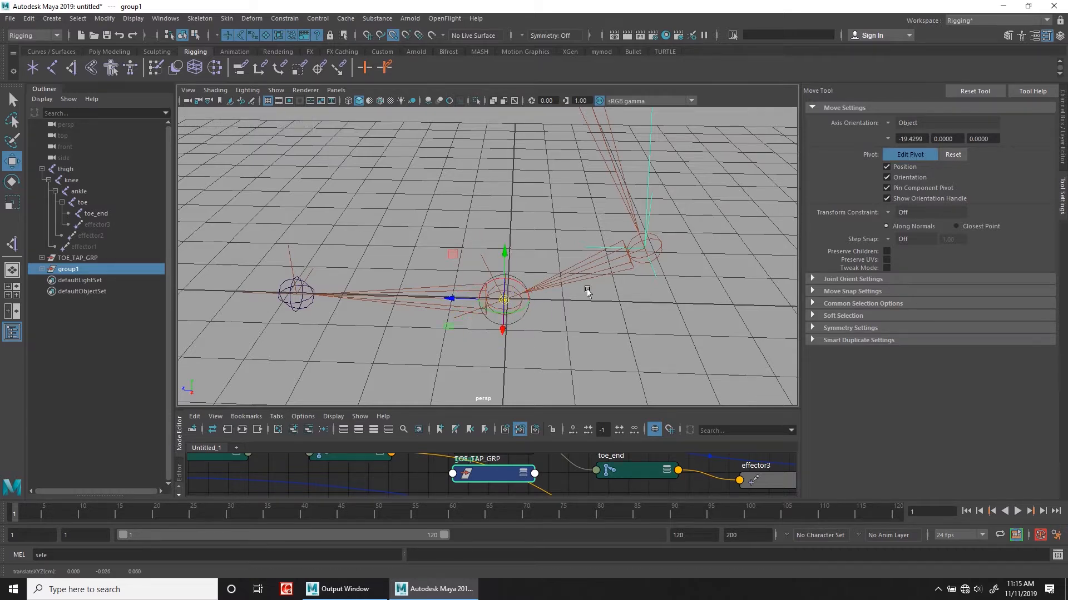
key(d)
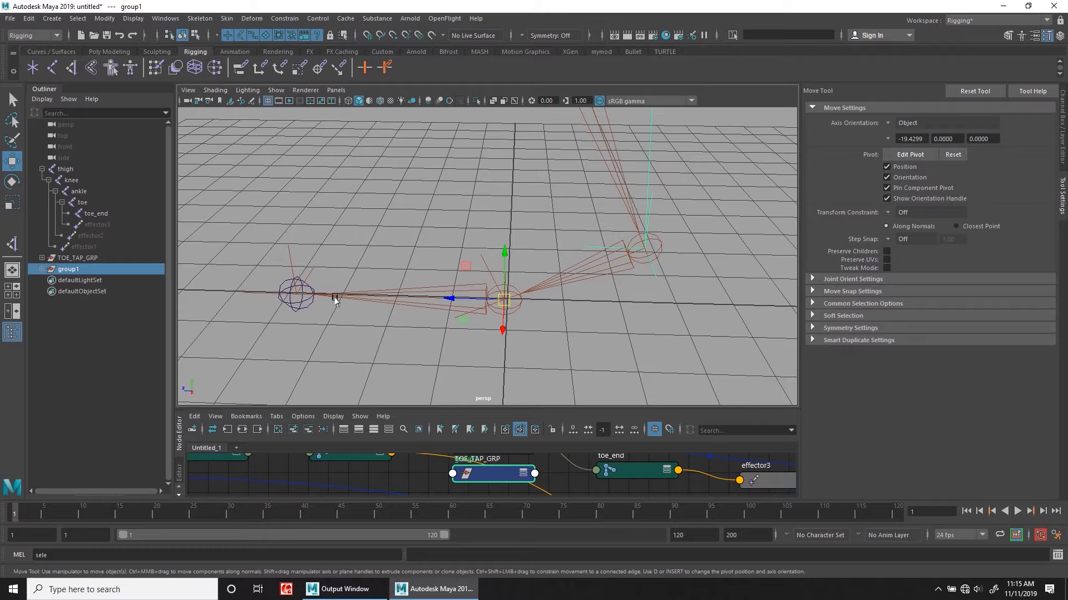
double_click(72, 269)
text(e)
key(Return)
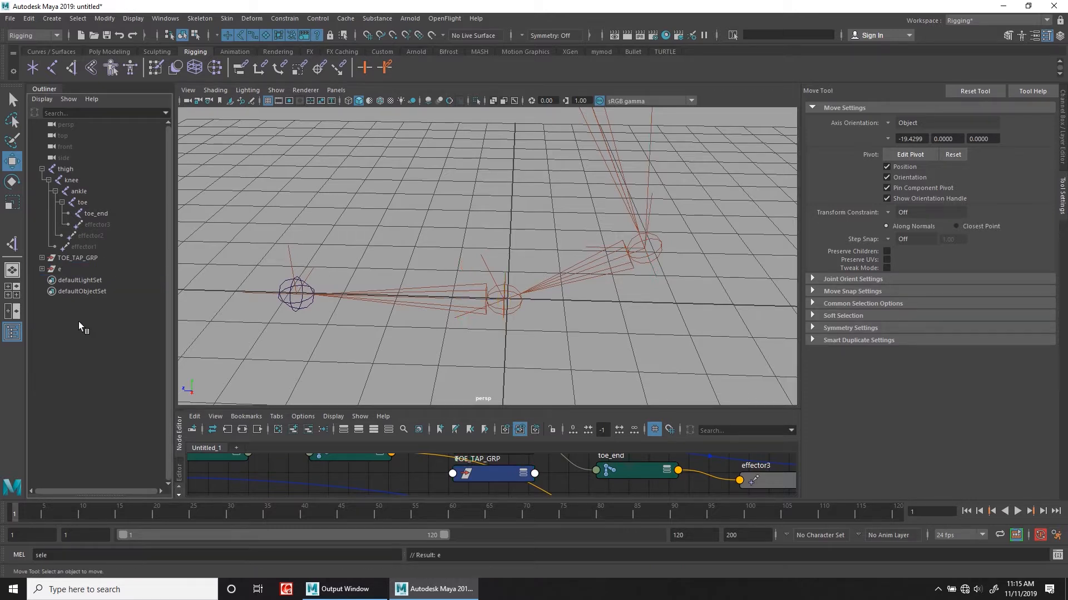
Test the ikHandle1 group's rotation about the toe joint, undo it, and rename the group as PEEL_HEEL_GRP
key(e)
drag(529, 265, 497, 250)
key(ctrl+z)
double_click(82, 269)
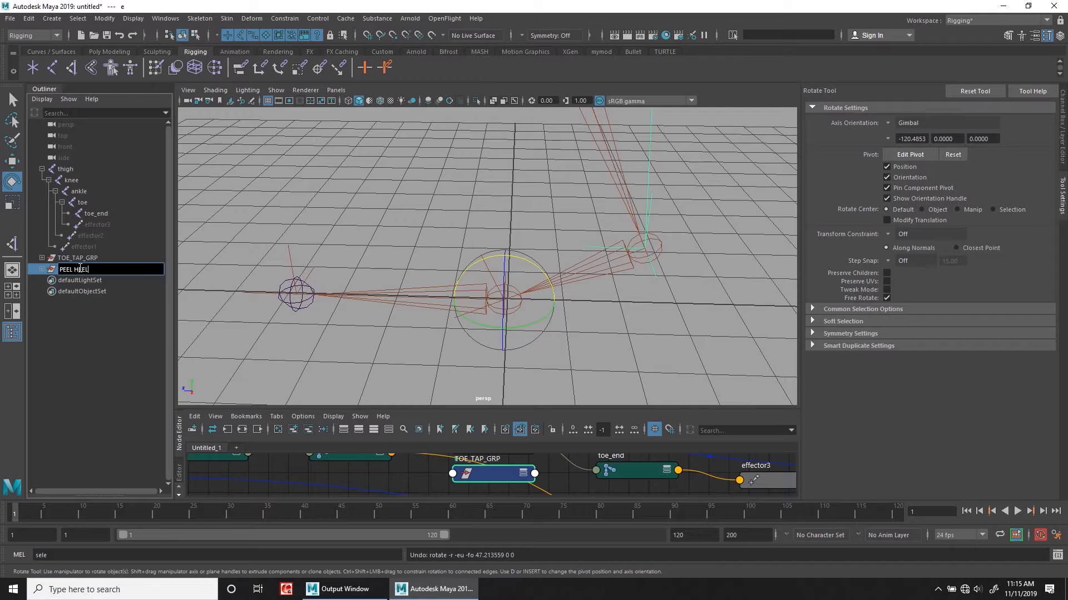
key(Return)
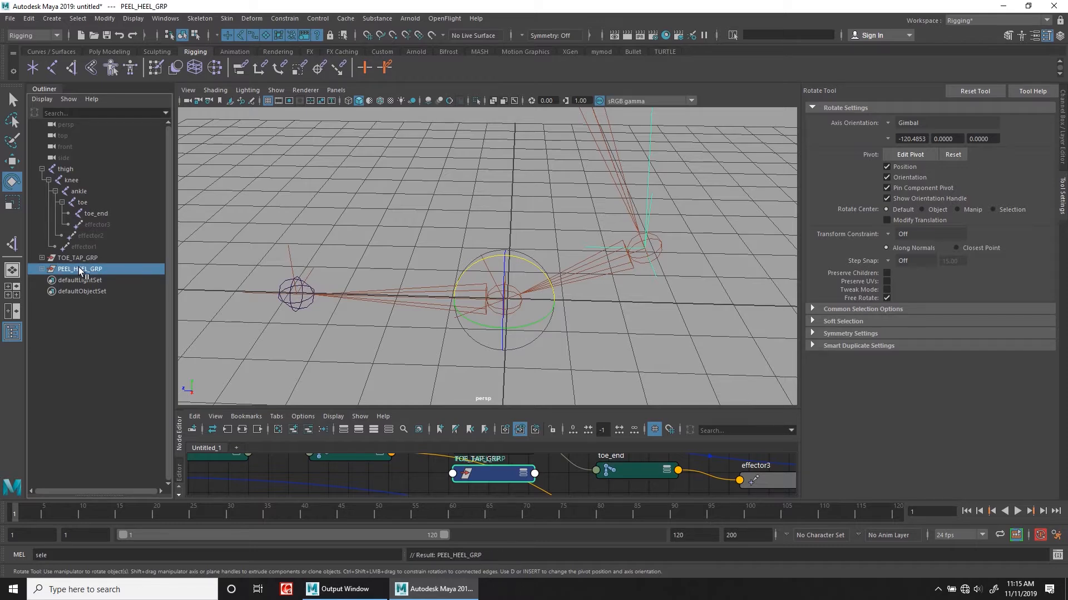
Group TOE_TAP_GRP and PEEL_HEEL_GRP together under a new parent group
ctrl+click(92, 258)
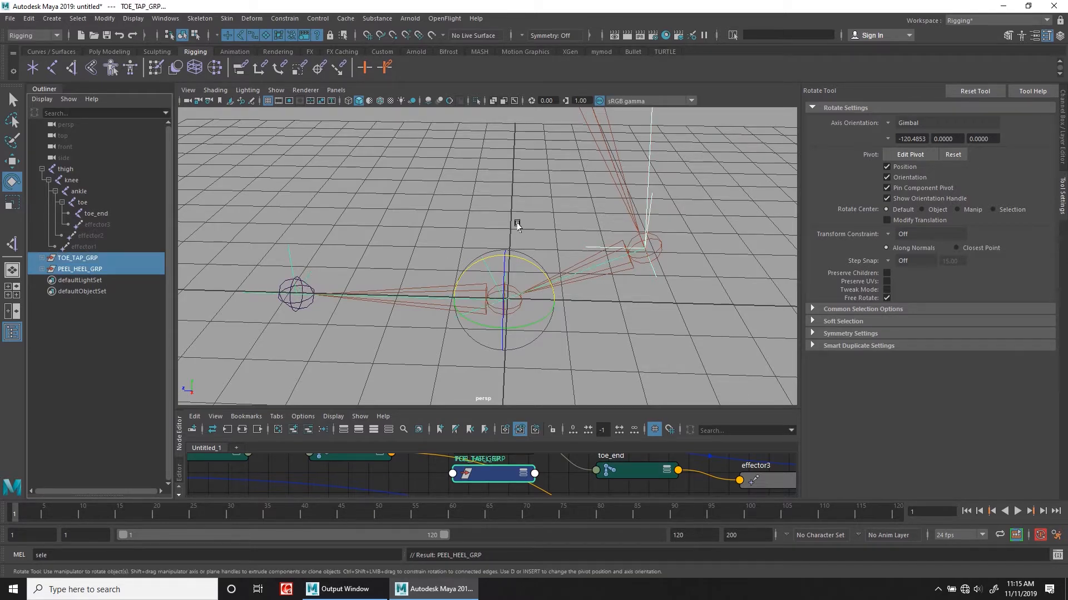
alt+drag(516, 224, 584, 273)
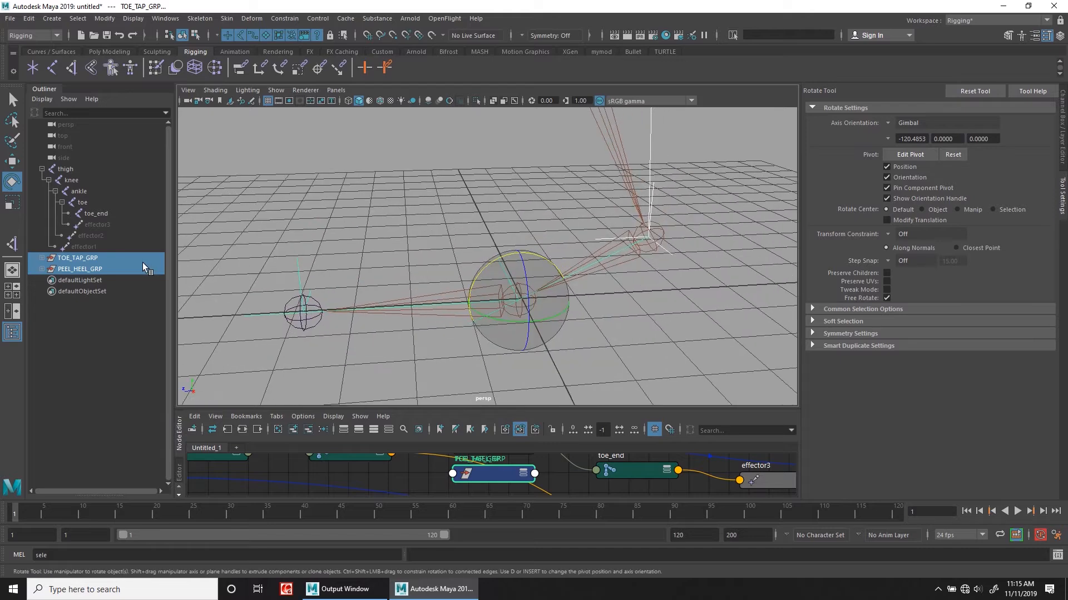
click(91, 258)
ctrl+click(93, 268)
alt+drag(482, 282, 544, 270)
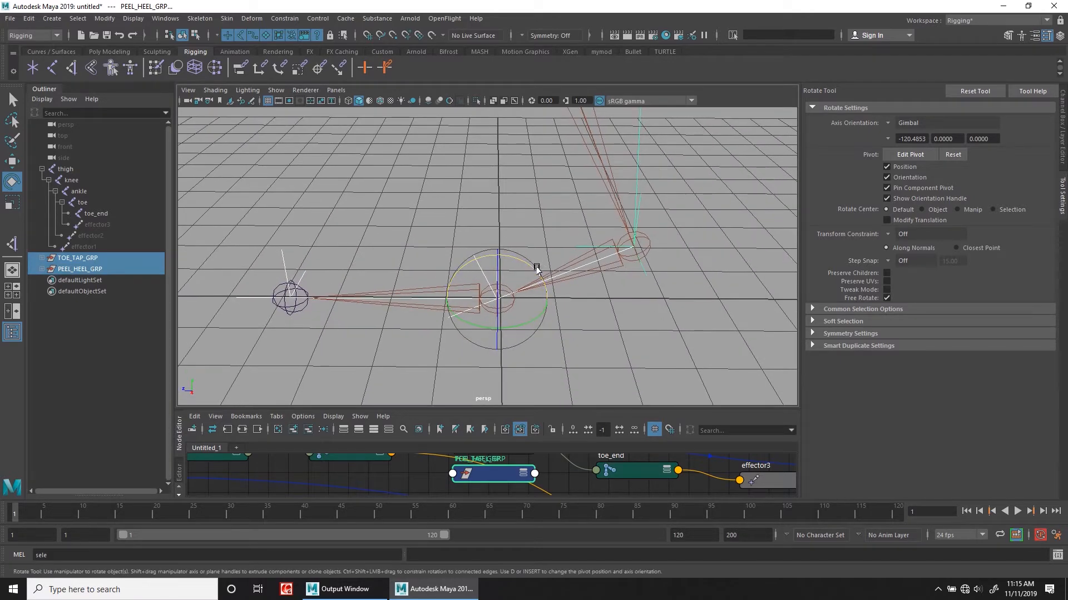
key(ctrl+g)
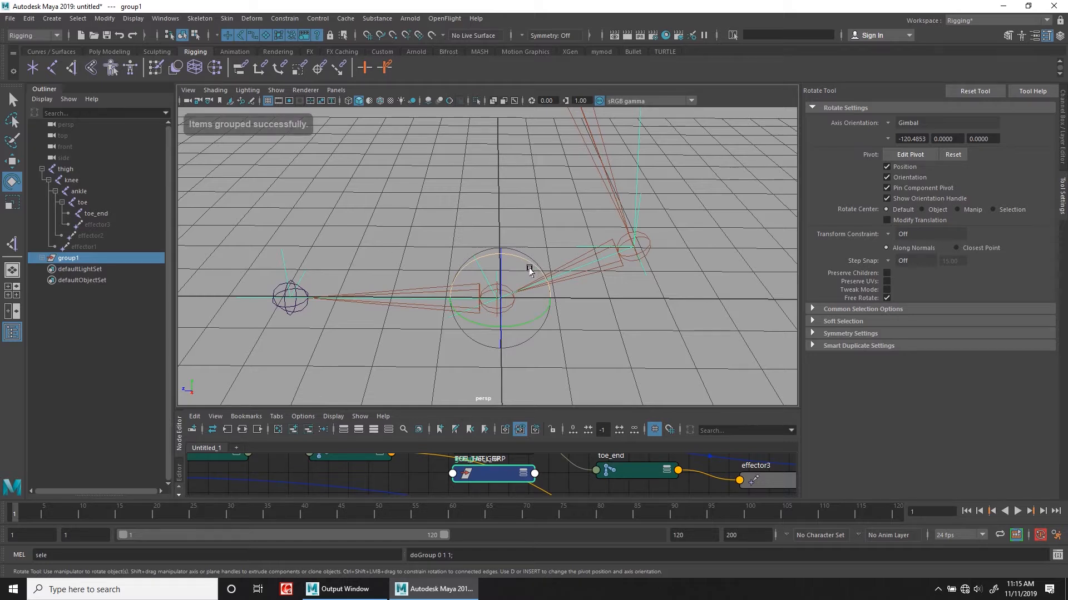
Snap the new parent group's pivot to the toe_end joint at the tip of the foot
key(d)
key(v)
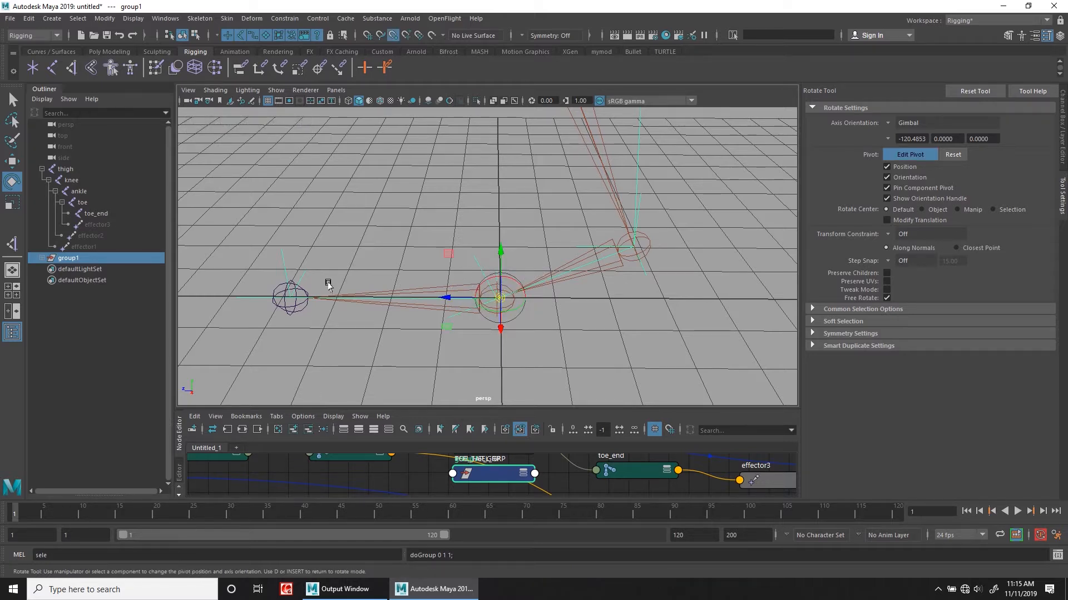
key(d)
middle_drag(305, 284, 280, 298)
alt+middle_drag(326, 258, 386, 263)
alt+right_drag(386, 263, 383, 274)
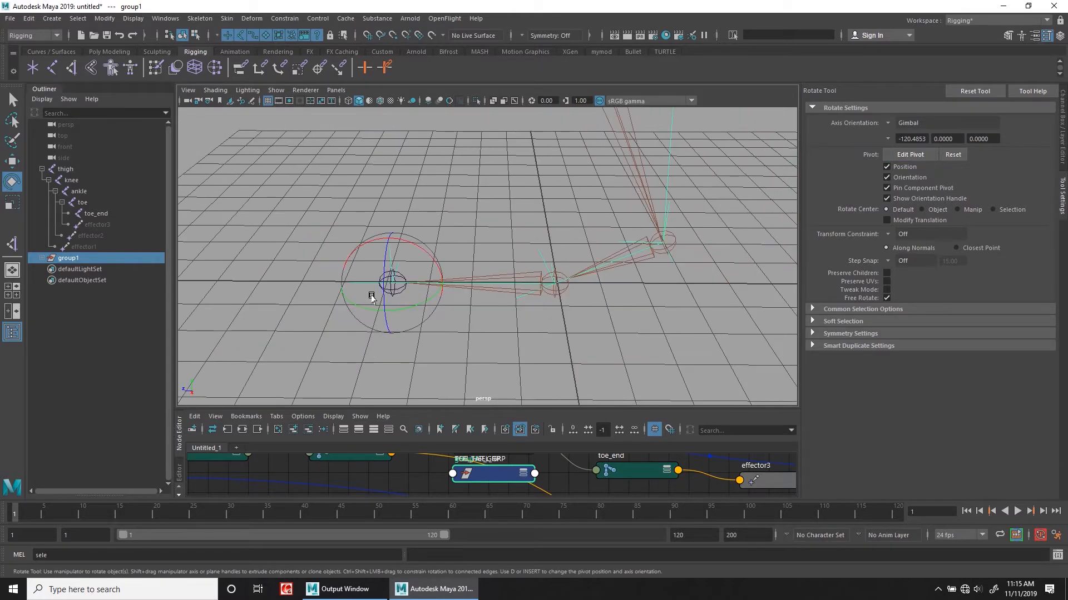
Test the new group's rotation about the toe_end joint and undo it
drag(419, 302, 424, 293)
key(ctrl+z)
drag(412, 248, 353, 236)
key(ctrl+z)
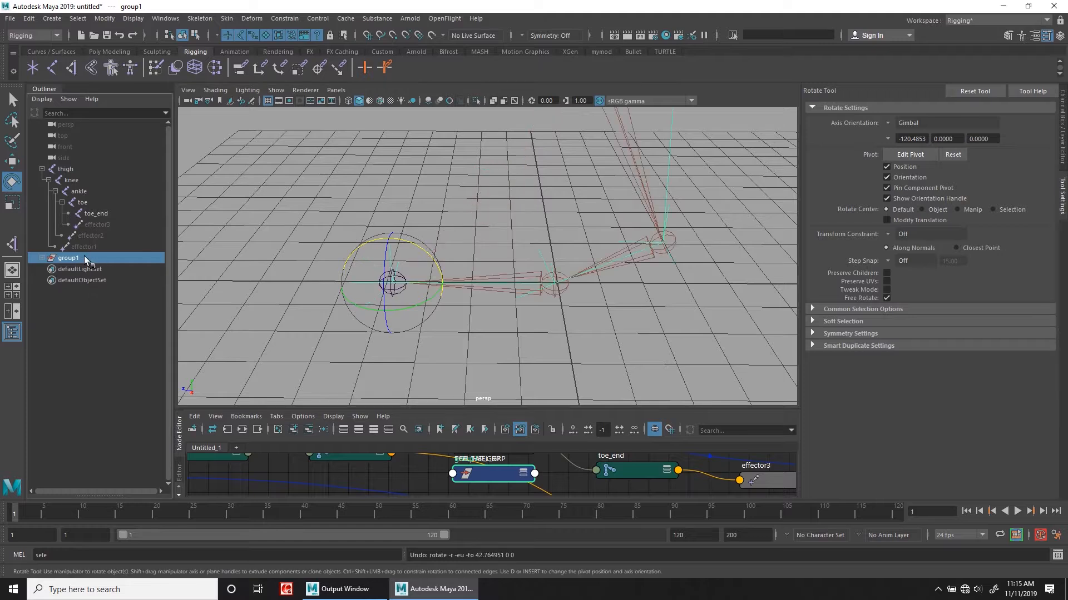
Rename the group pivoting at the toe tip as TOE_TWIST_GRP
double_click(84, 257)
text(TOE_TWI)
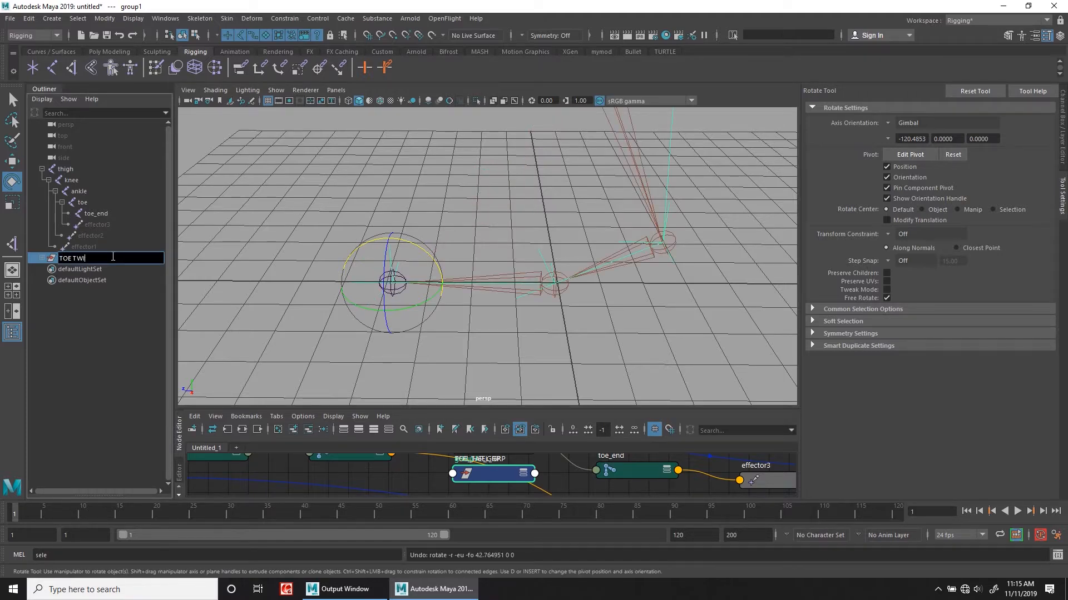
text(ST_GRP)
key(Return)
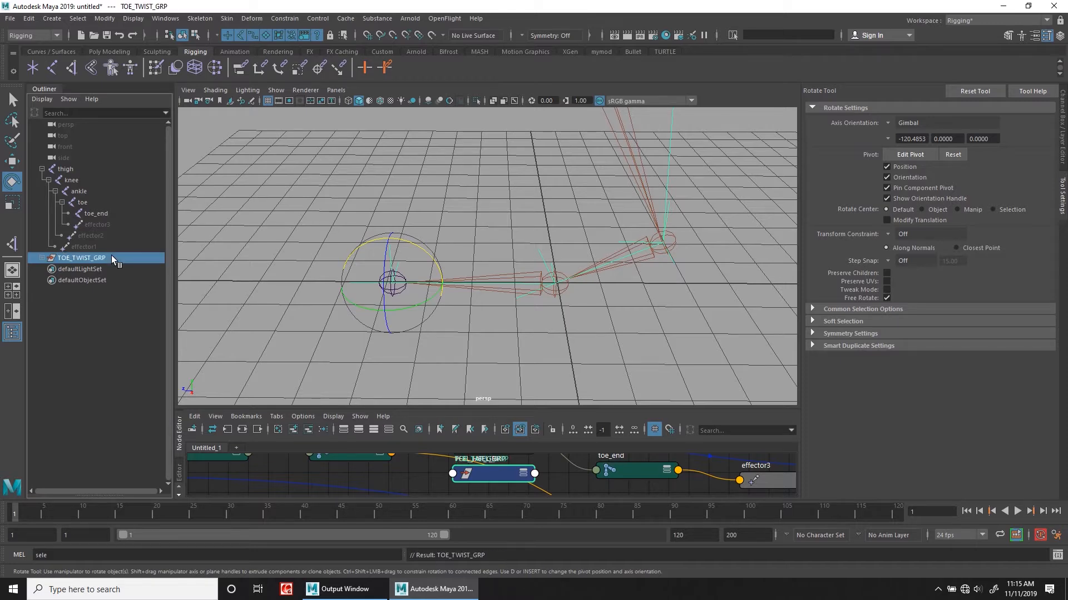
Put TOE_TWIST_GRP into a new parent group and snap that group's pivot to the ankle joint
alt+drag(469, 203, 421, 234)
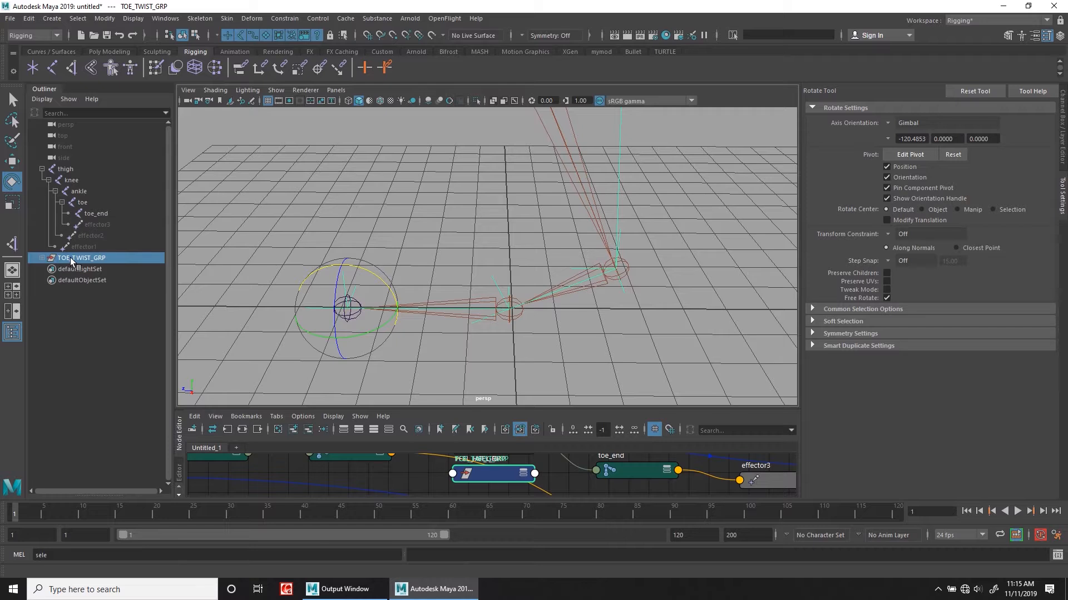
key(ctrl+g)
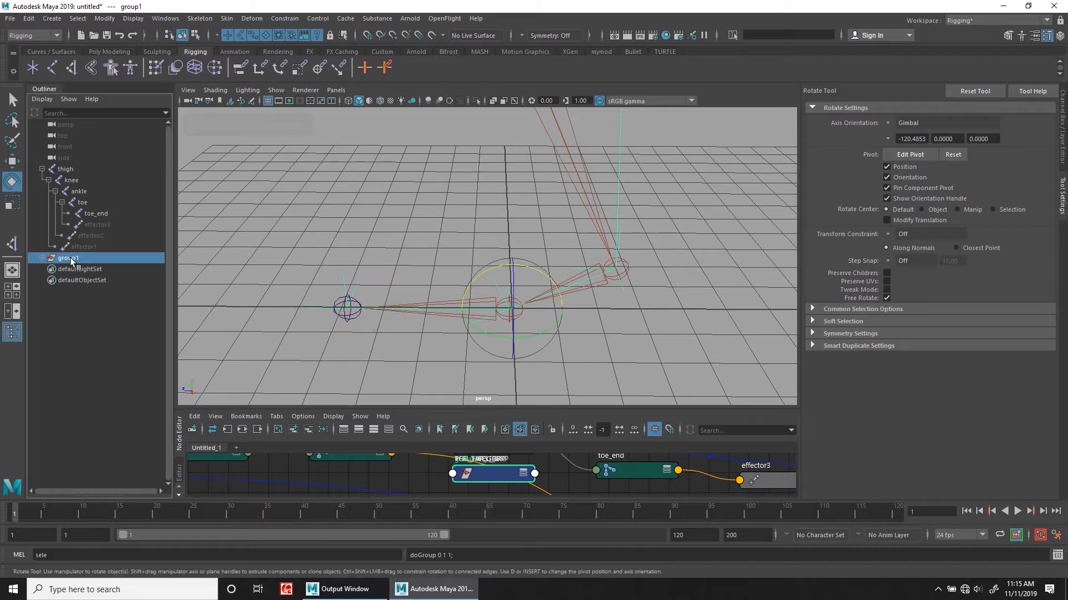
key(w)
key(d)
key(v)
middle_drag(656, 270, 611, 249)
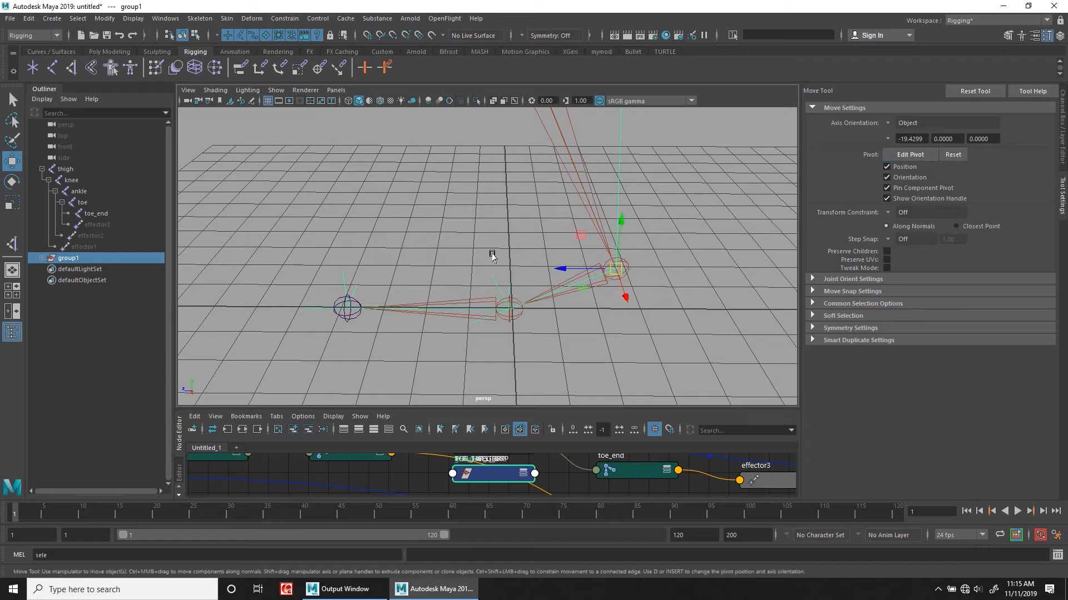
Test the new parent group's rotation about the ankle joint and undo it
key(e)
drag(587, 291, 633, 297)
key(ctrl+z)
Rename the group pivoting at the ankle as TWIST_HEEL_GRP
double_click(88, 257)
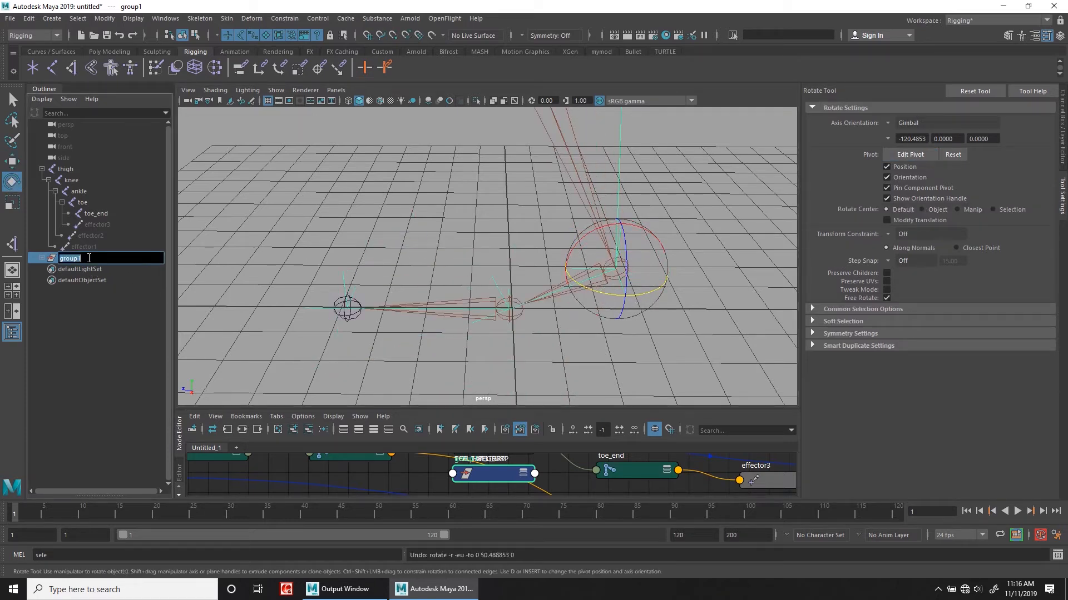
text(TWIST_HEEL_GRP)
key(Return)
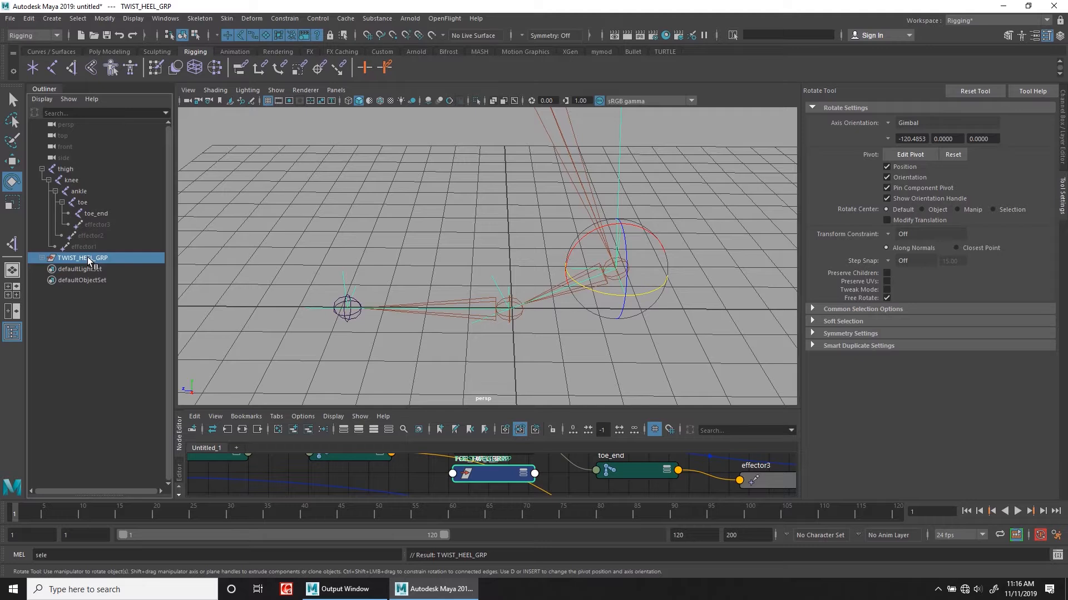
Expand the TWIST_HEEL_GRP hierarchy, test the rotation of PEEL_HEEL_GRP and undo it
click(42, 258)
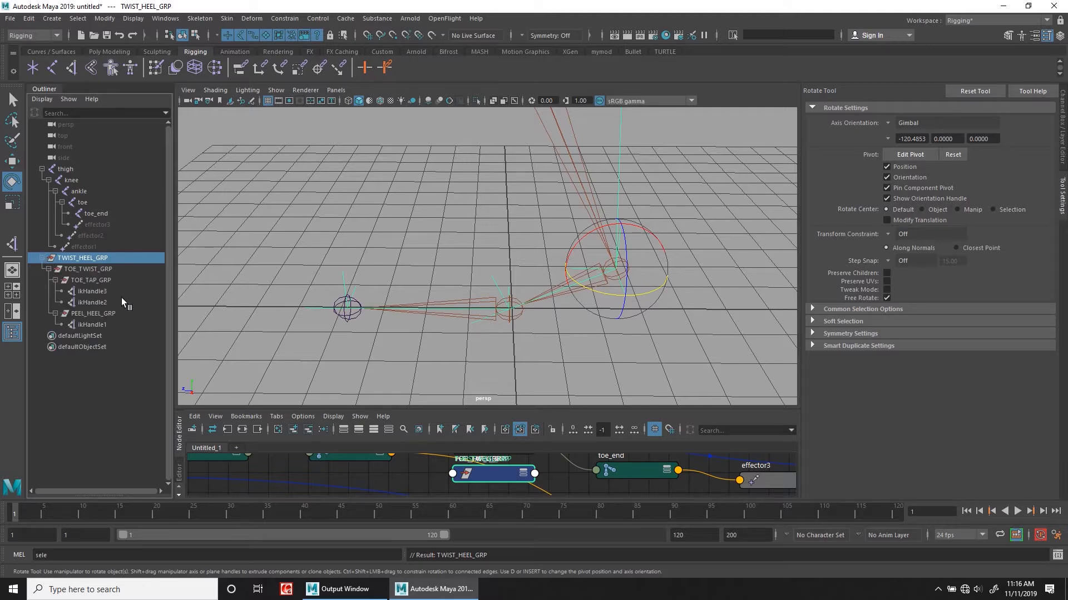
click(80, 313)
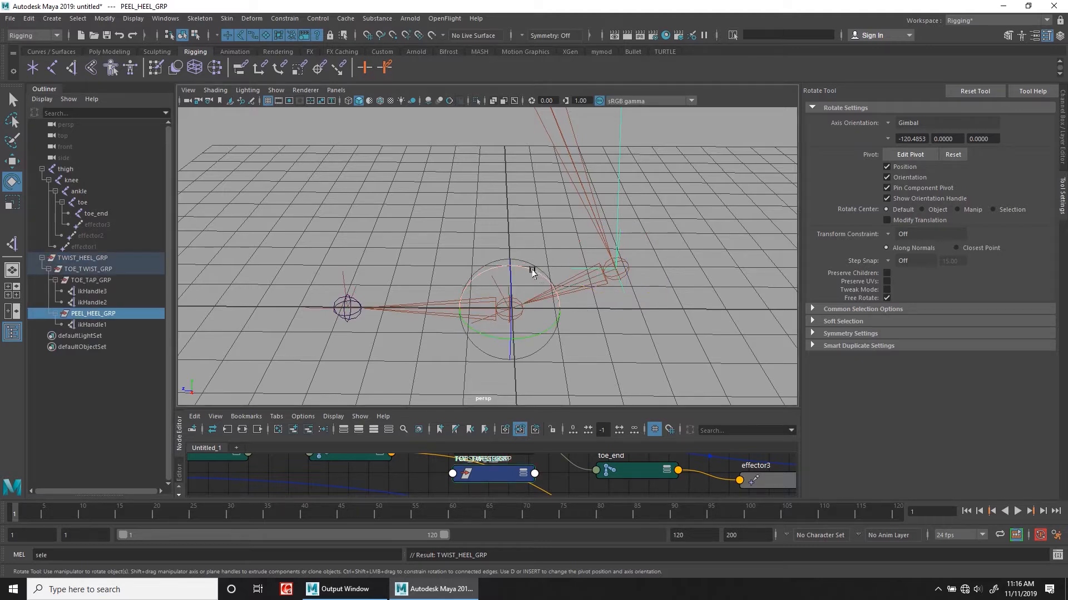
click(106, 281)
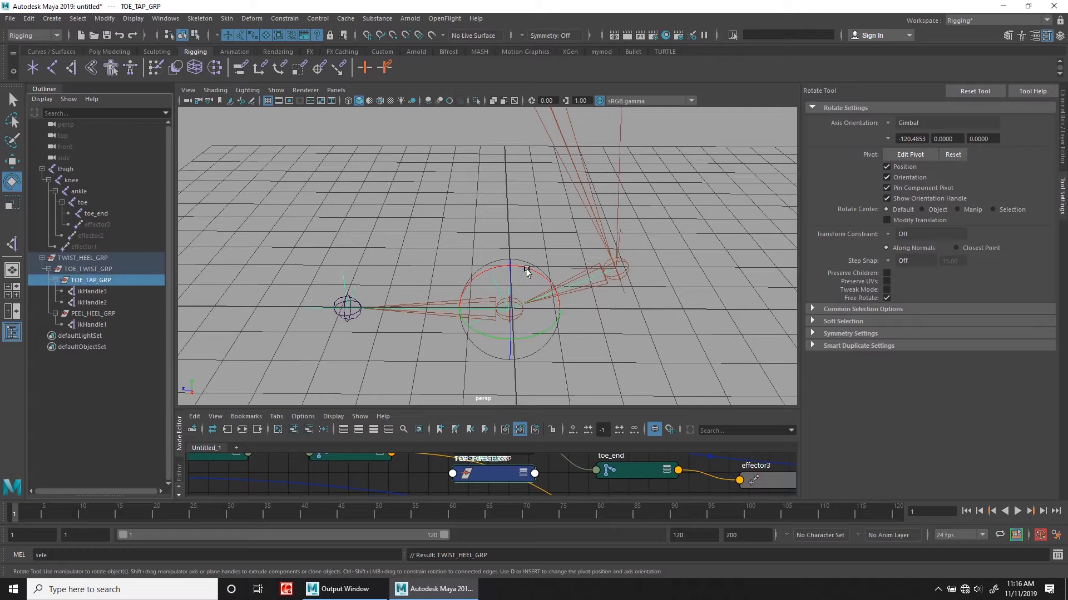
click(114, 314)
mouse_move(509, 266)
mouse_down()
mouse_move(519, 267)
mouse_move(502, 269)
mouse_up()
key(ctrl+z)
key(ctrl+z)
Test the rotations of TOE_TAP_GRP and TOE_TWIST_GRP, undoing each one
click(92, 282)
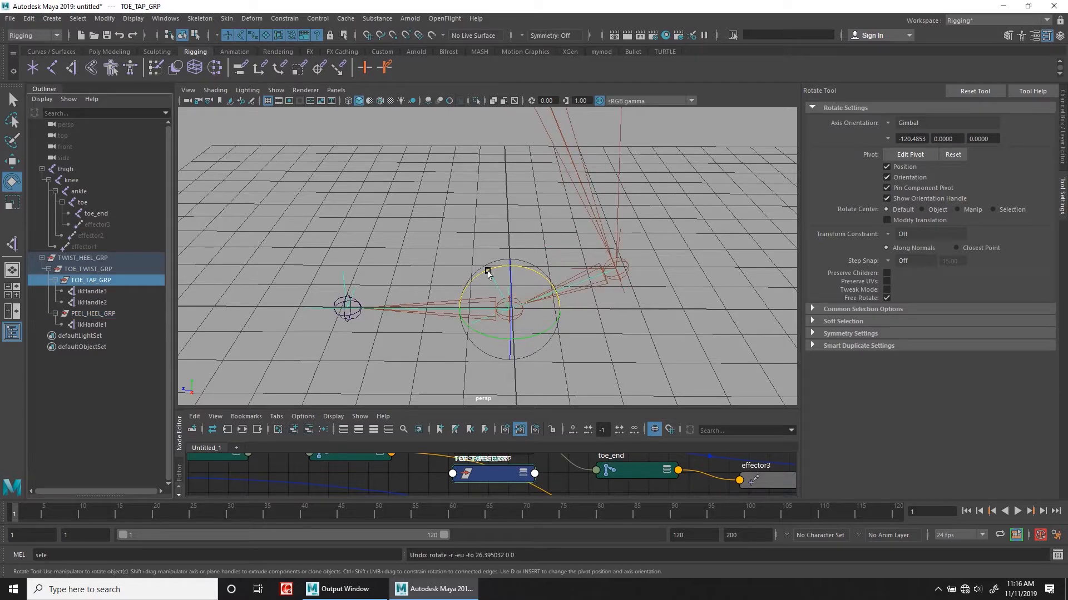
mouse_move(521, 272)
mouse_down()
mouse_move(569, 291)
mouse_move(515, 269)
mouse_move(534, 272)
mouse_up()
key(ctrl+z)
click(86, 270)
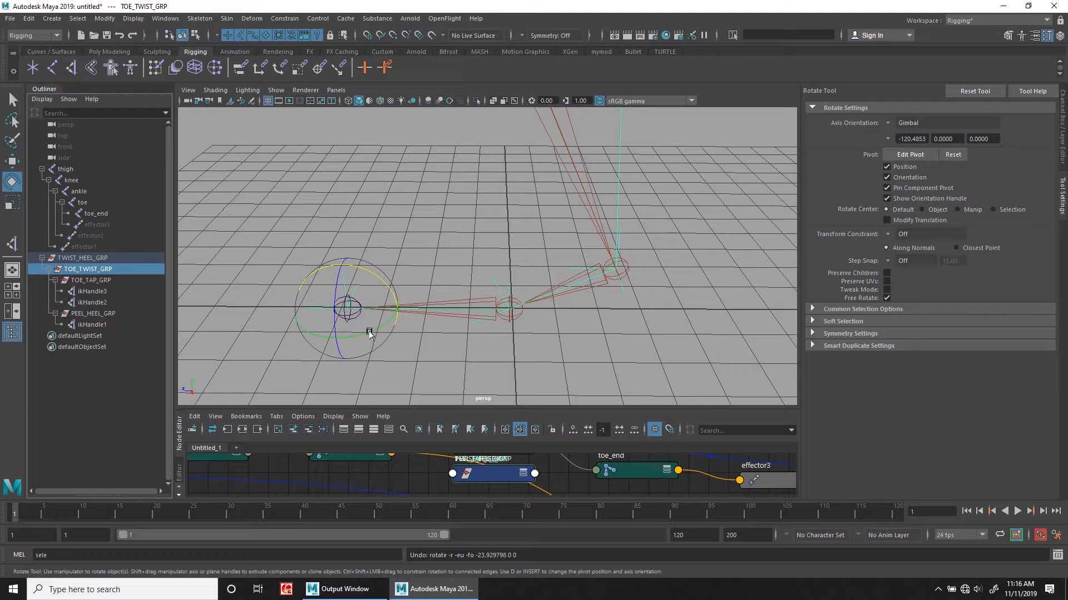
drag(356, 337, 378, 314)
key(ctrl+z)
Create a NURBS circle, enlarged and placed beside the foot joints
click(103, 259)
alt+drag(652, 295, 1066, 132)
alt+drag(544, 243, 574, 243)
alt+middle_drag(575, 243, 543, 245)
scroll(495, 261, up, 5)
alt+drag(495, 262, 493, 253)
click(51, 51)
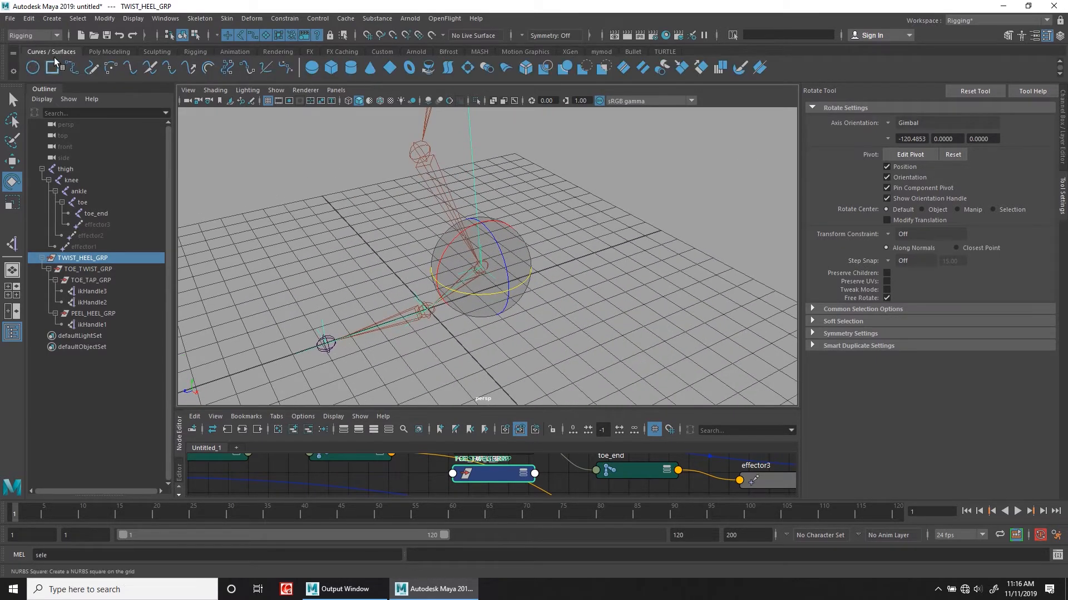
click(33, 67)
alt+drag(533, 253, 566, 208)
click(514, 298)
key(e)
key(f)
key(w)
alt+middle_drag(566, 207, 560, 205)
Switch the circle to control vertex editing and pull its heel-end vertices inward to narrow that end
right_drag(560, 206, 458, 179)
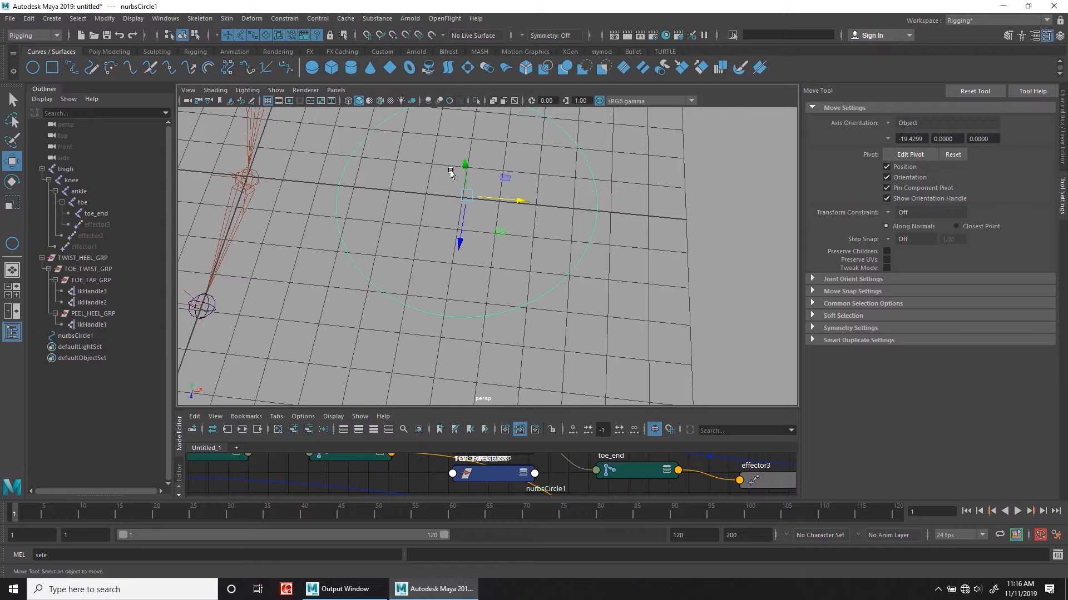
alt+middle_drag(339, 171, 376, 208)
drag(358, 185, 476, 238)
drag(625, 217, 634, 244)
click(612, 157)
drag(660, 162, 626, 158)
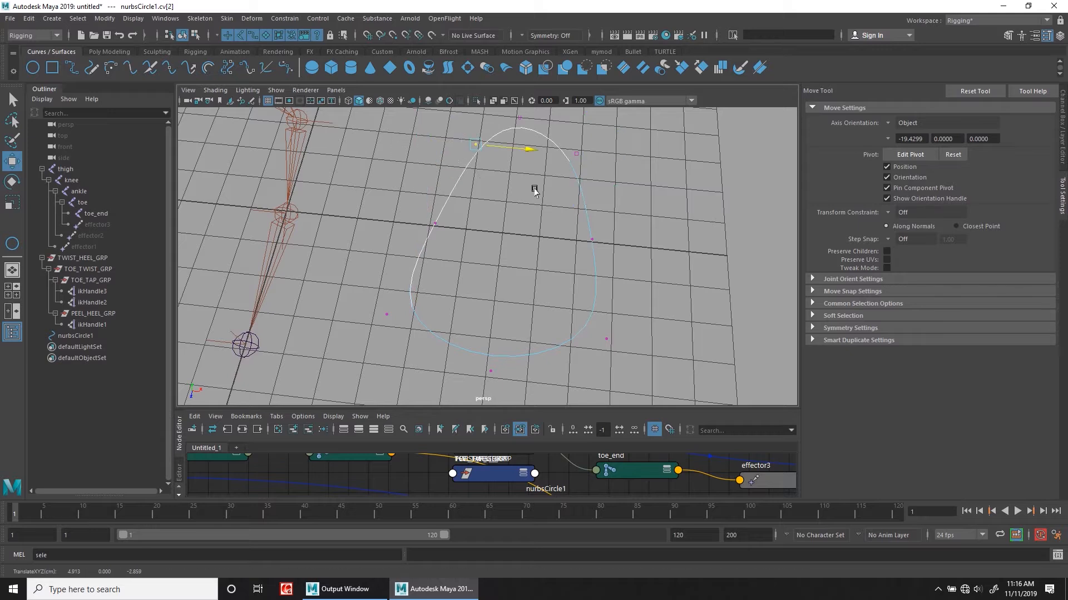
Reposition the circle's remaining control vertices to form a footprint outline and return to object selection
alt+middle_drag(533, 185, 410, 201)
drag(400, 151, 531, 177)
drag(345, 209, 470, 394)
drag(470, 293, 545, 361)
middle_drag(546, 361, 572, 377)
drag(537, 197, 604, 240)
middle_drag(604, 240, 572, 241)
drag(541, 138, 572, 172)
middle_drag(572, 172, 558, 168)
drag(518, 216, 575, 249)
middle_drag(579, 245, 567, 246)
right_drag(541, 163, 607, 134)
click(612, 226)
Move the footprint curve onto the foot joints and scale it to surround them
alt+drag(613, 226, 477, 226)
click(553, 269)
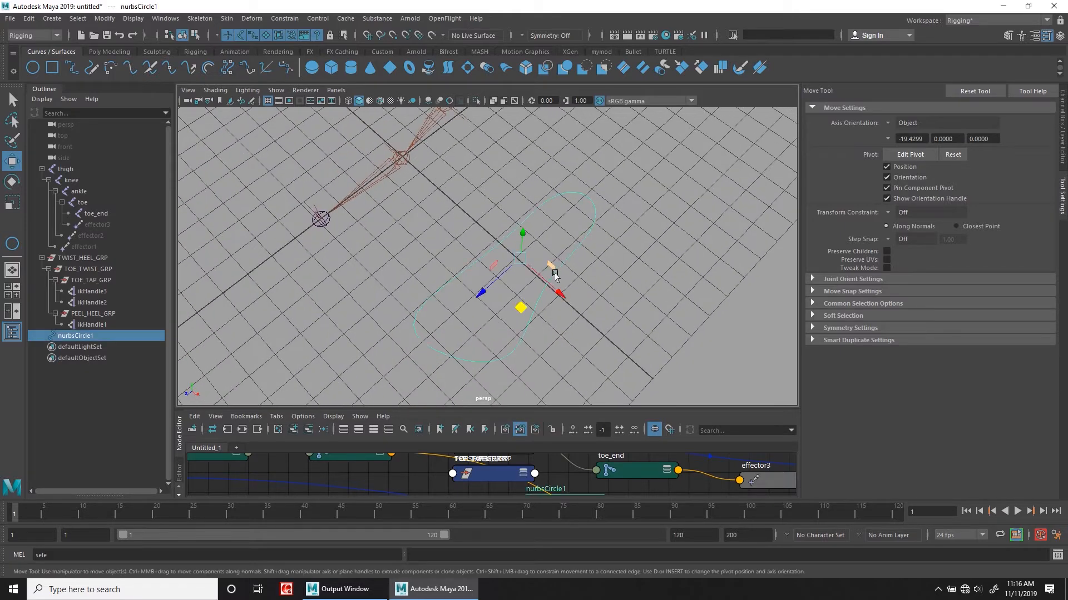
drag(548, 286, 510, 269)
key(r)
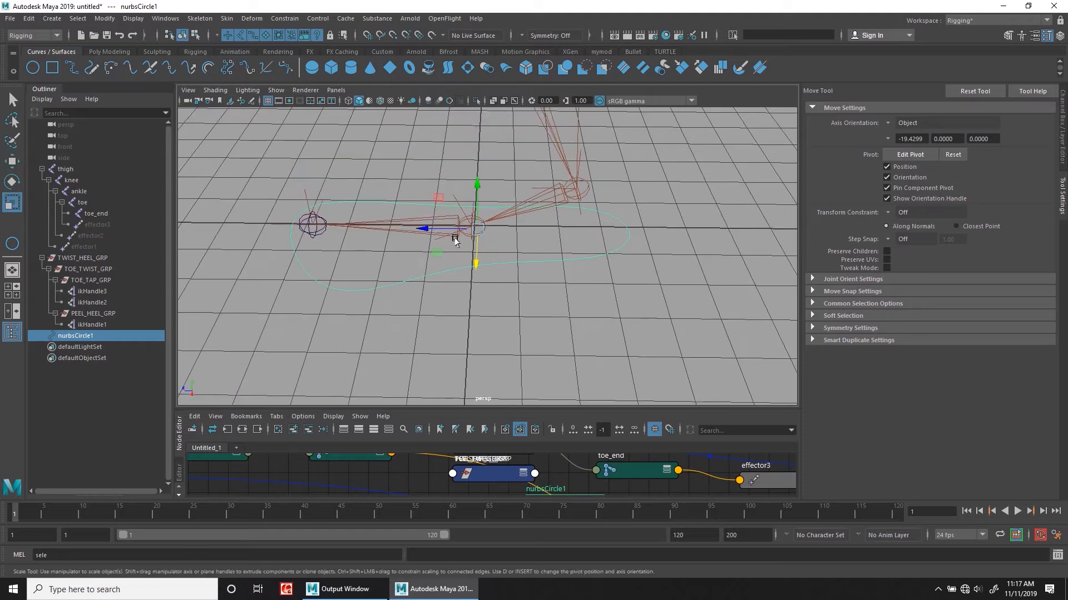
drag(477, 229, 441, 210)
key(w)
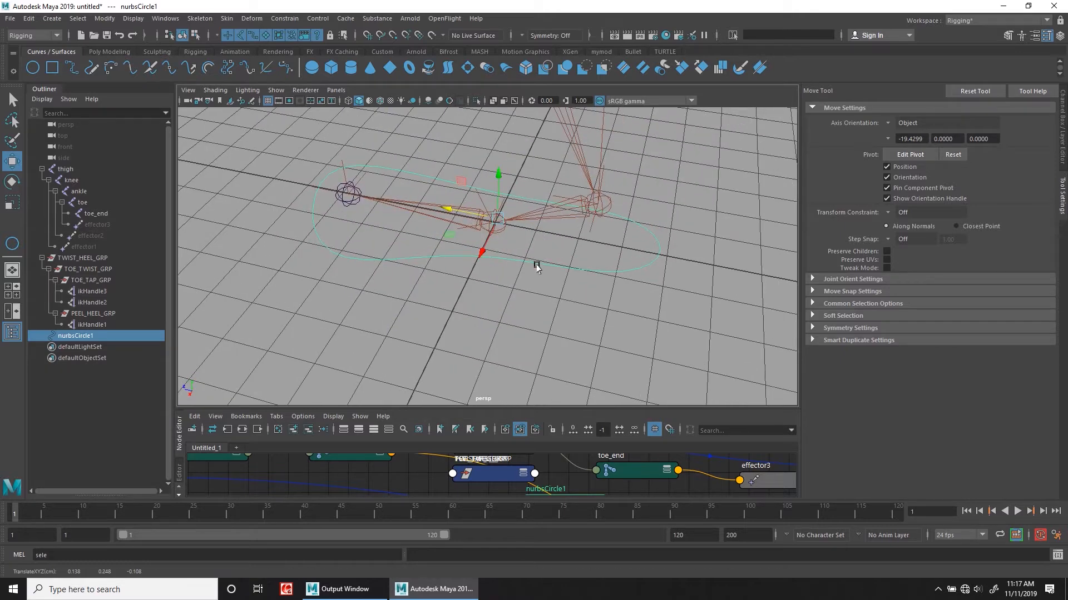
key(r)
drag(498, 222, 573, 211)
Freeze the transformations of the footprint curve
click(99, 22)
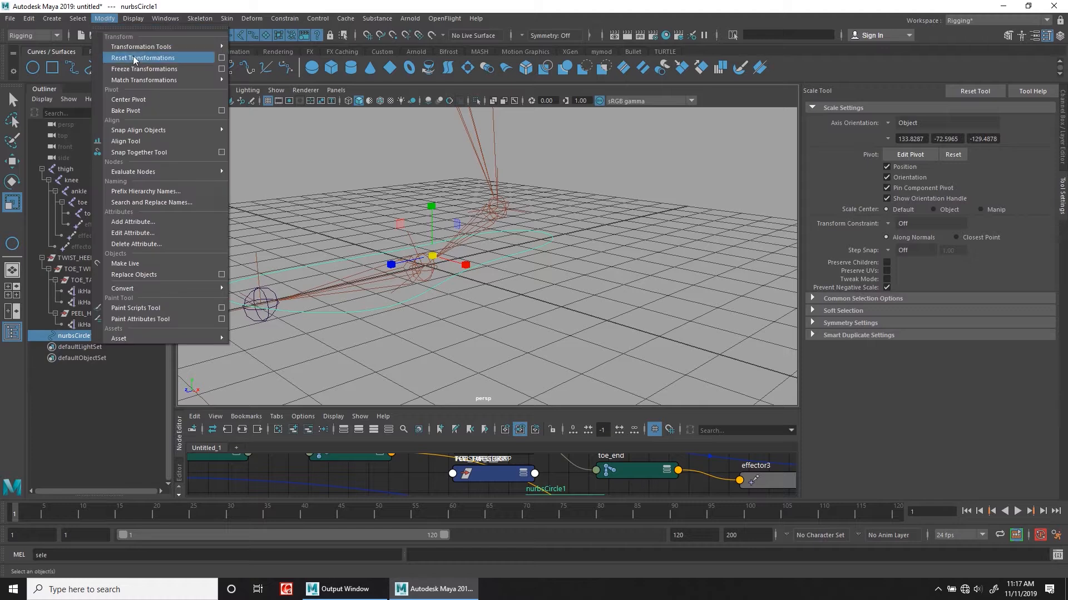
click(139, 67)
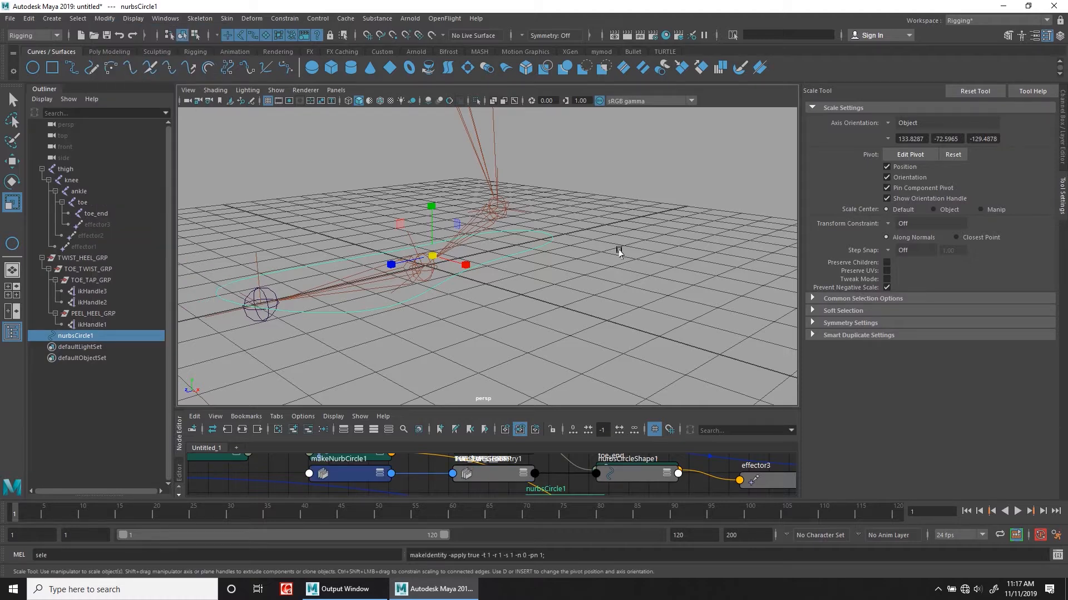
alt+drag(553, 239, 532, 257)
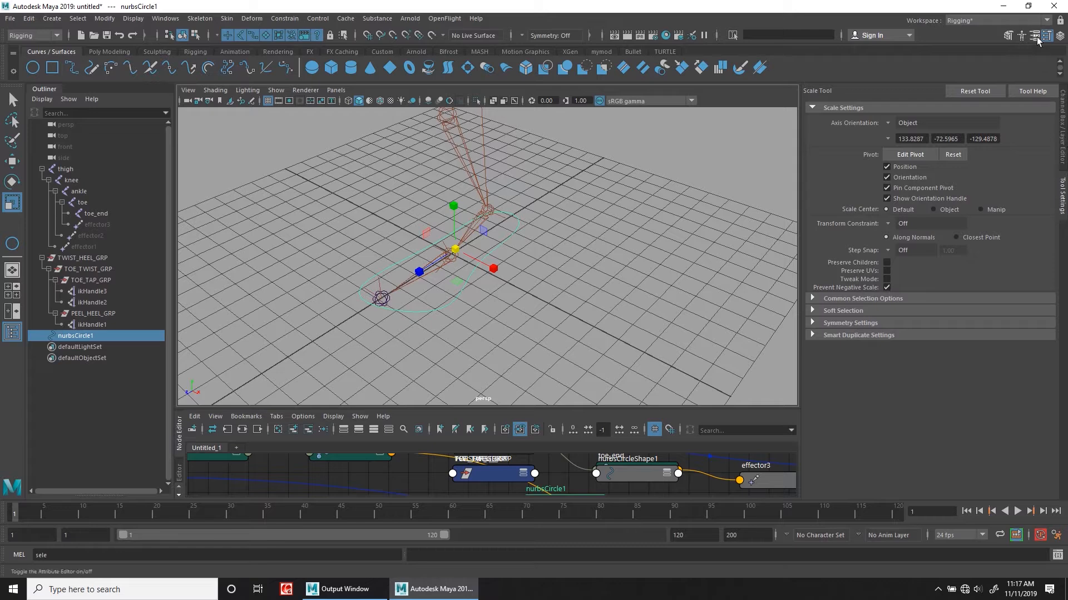
Close the Attribute Editor and show the Channel Box in place of the tool settings
key(ctrl+a)
click(770, 191)
key(ctrl+a)
click(721, 143)
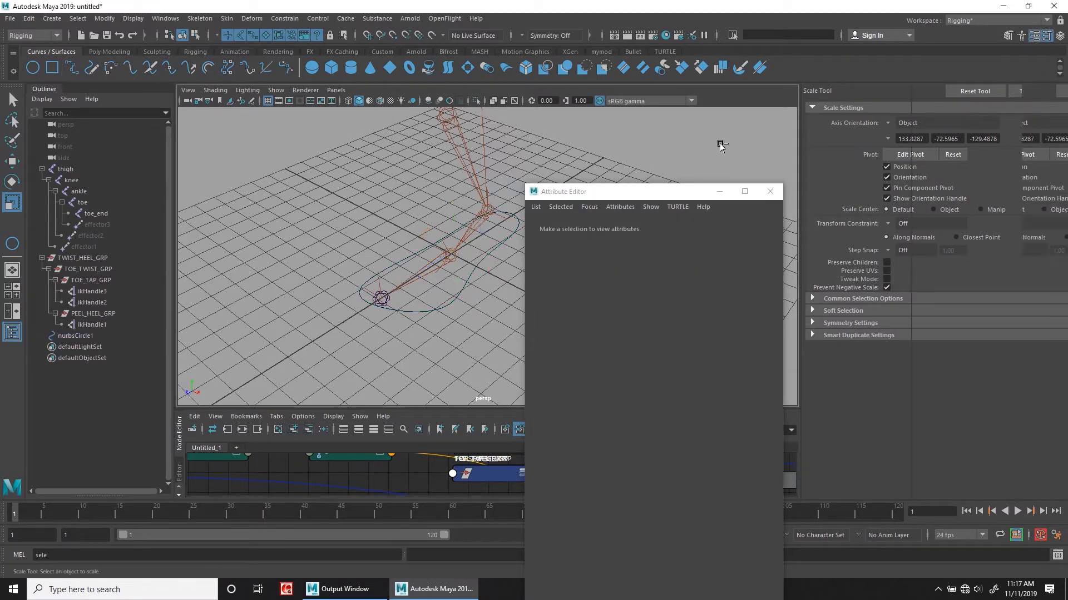
key(ctrl+a)
click(769, 195)
alt+drag(625, 256, 600, 281)
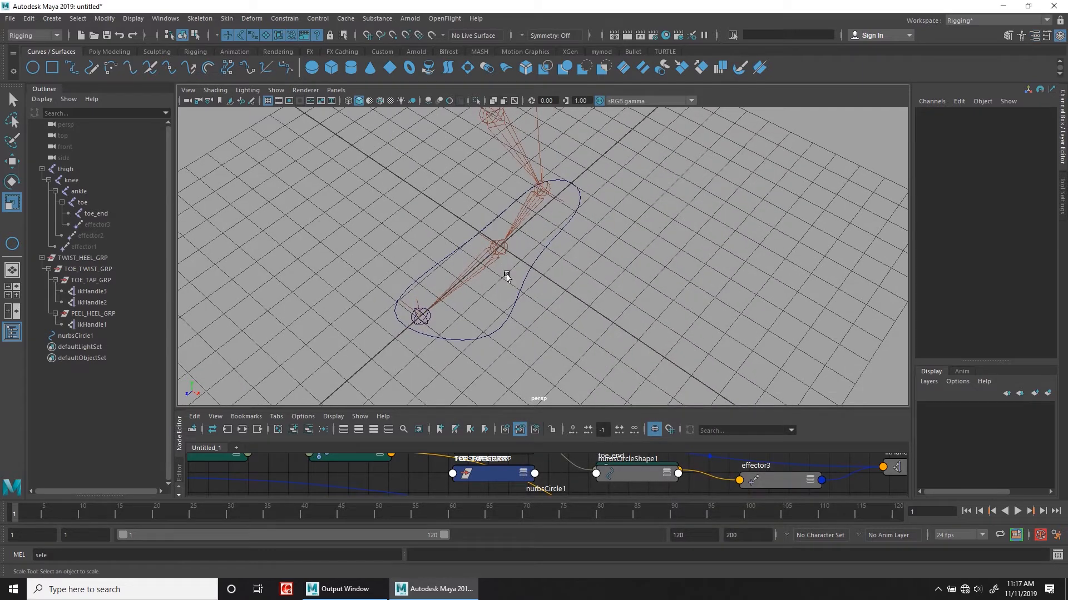
Rename the footprint curve as LEG_FOOT_CNTRL
click(528, 272)
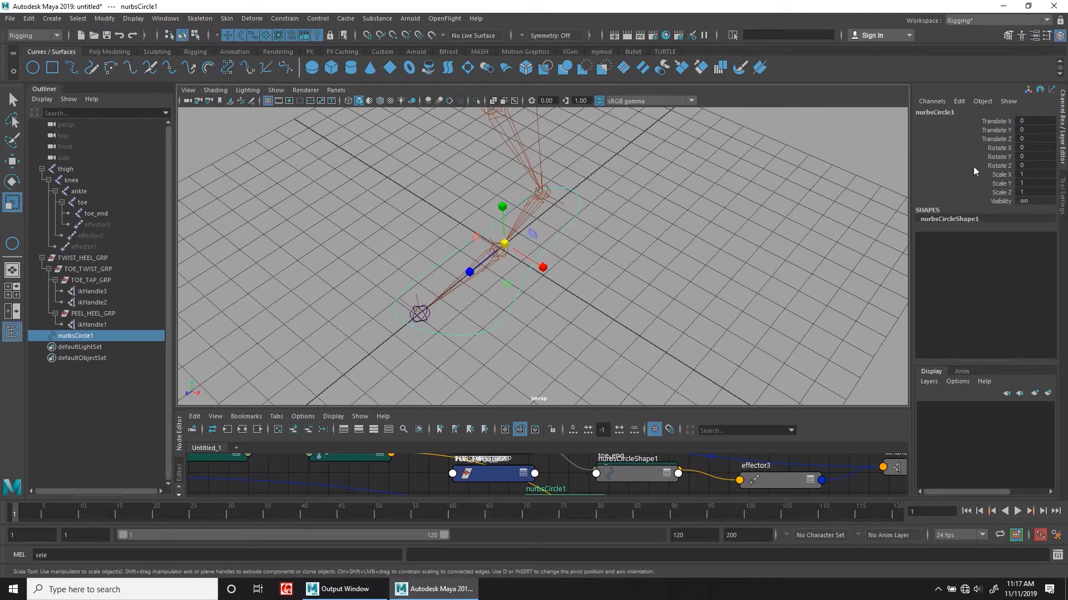
alt+drag(620, 275, 579, 311)
double_click(951, 112)
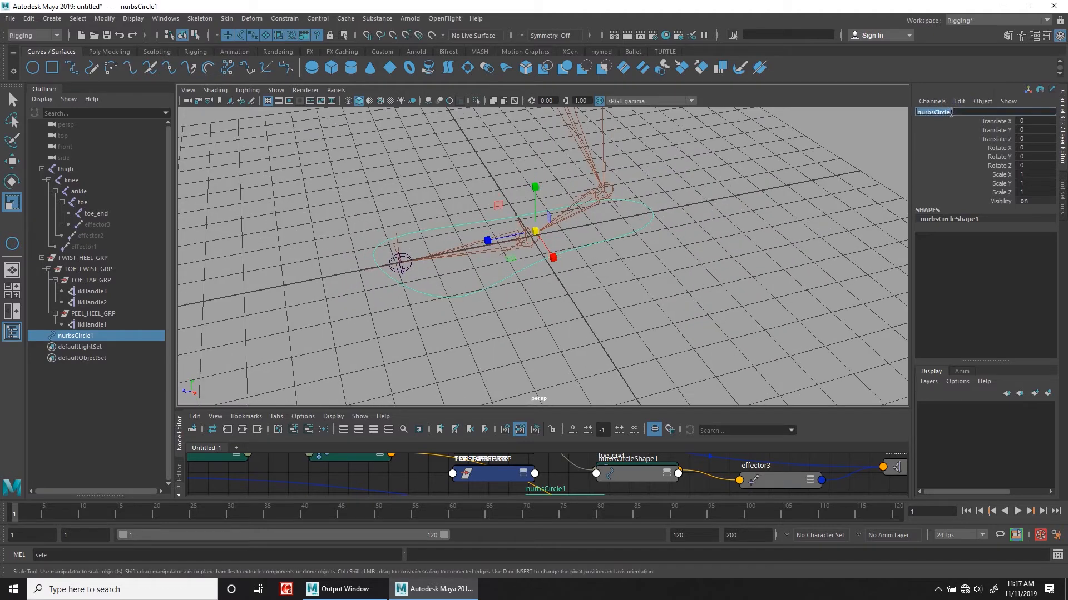
text(l)
text(EG_FOOT_CNTRL)
key(Return)
Examine the pivot group hierarchy, collapse TOE_TAP_GRP and PEEL_HEEL_GRP, and select TWIST_HEEL_GRP
mouse_move(581, 273)
alt+mouse_down()
mouse_move(552, 276)
mouse_move(565, 260)
alt+mouse_up()
click(48, 269)
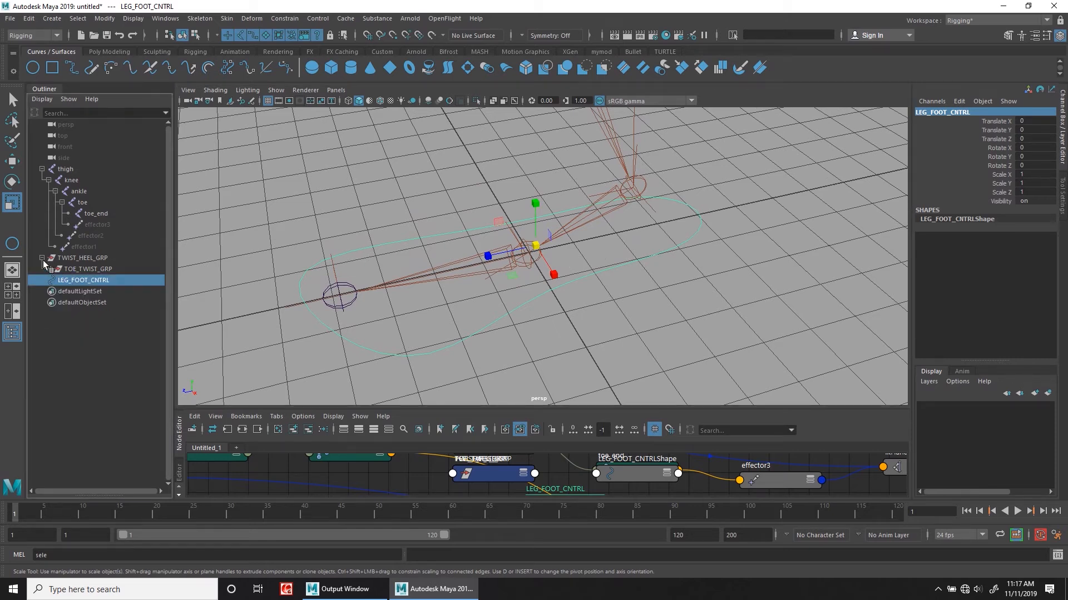
ctrl+click(90, 276)
click(43, 258)
shift+click(42, 258)
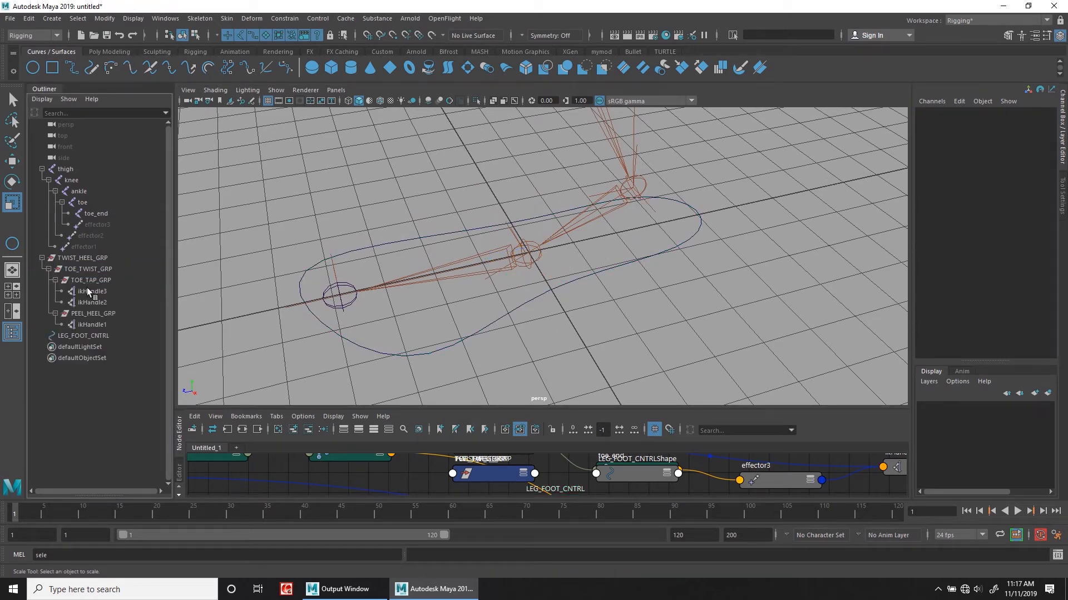
click(54, 281)
click(55, 291)
click(85, 281)
click(83, 270)
click(88, 258)
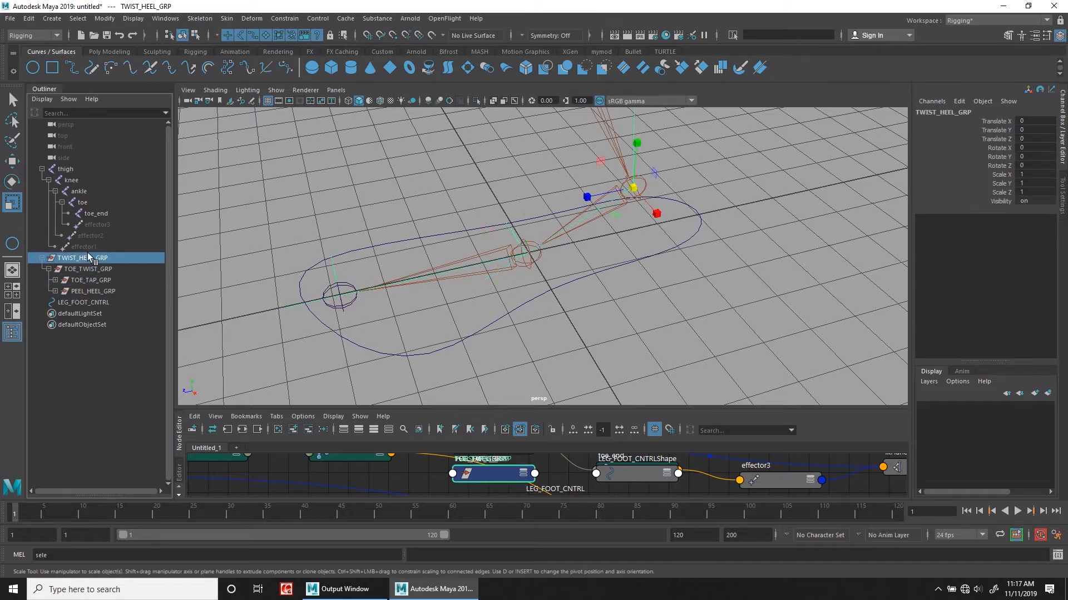
Review the pivot groups, select LEG_FOOT_CNTRL, open its Add Attribute dialog and move the dialog clear of the curve
click(82, 302)
alt+drag(490, 312, 463, 297)
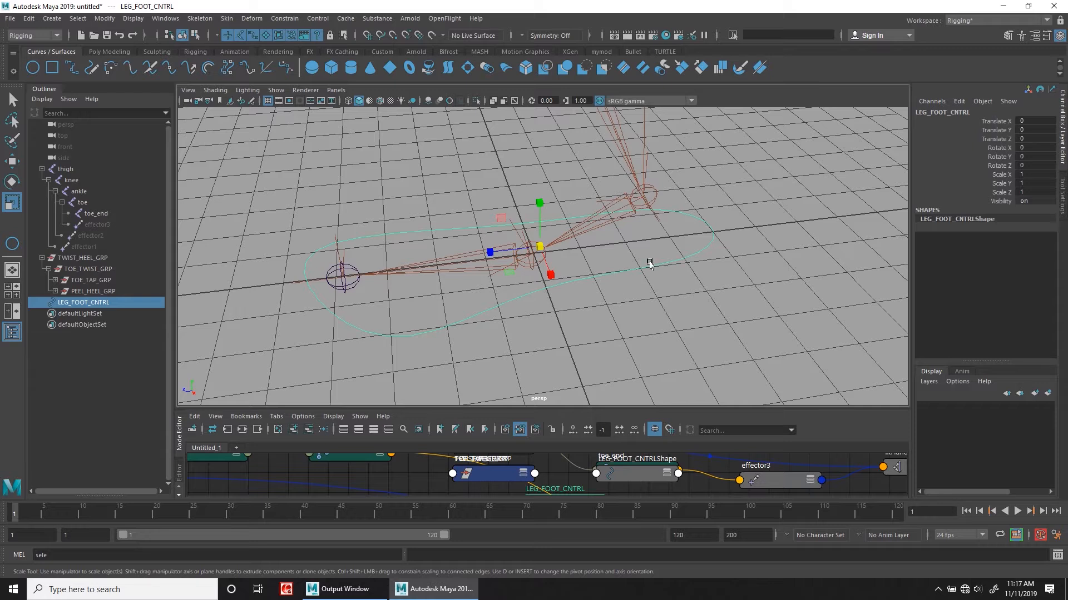
click(95, 290)
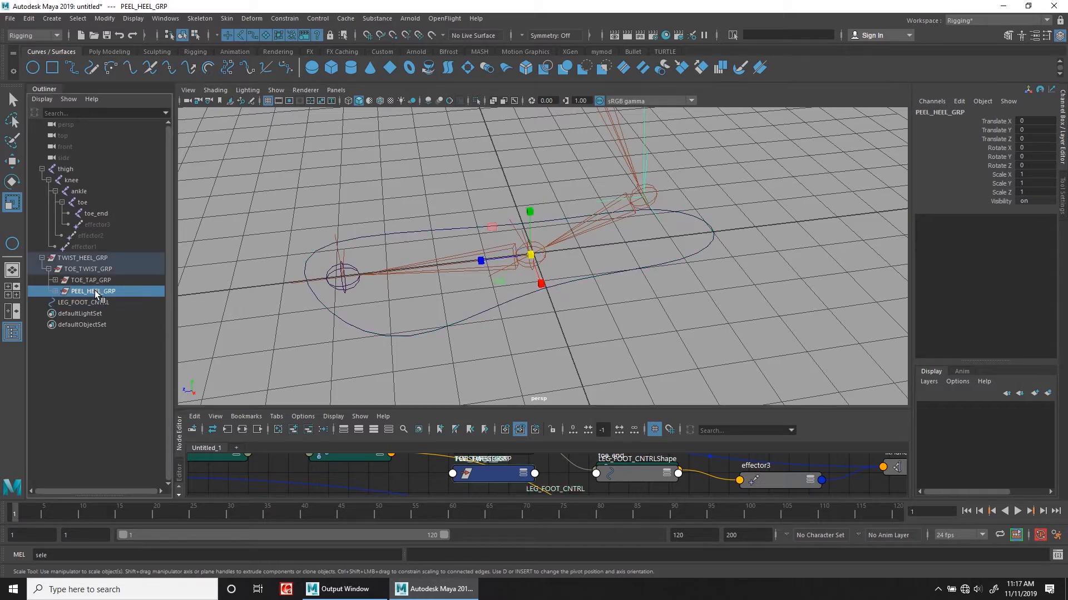
click(95, 279)
click(96, 261)
click(100, 301)
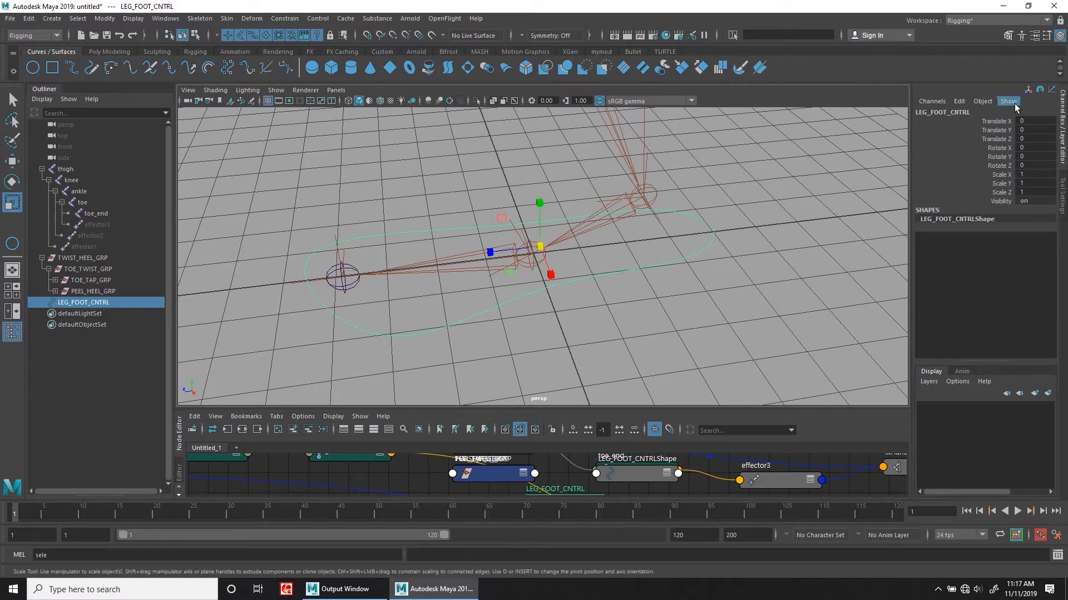
click(963, 102)
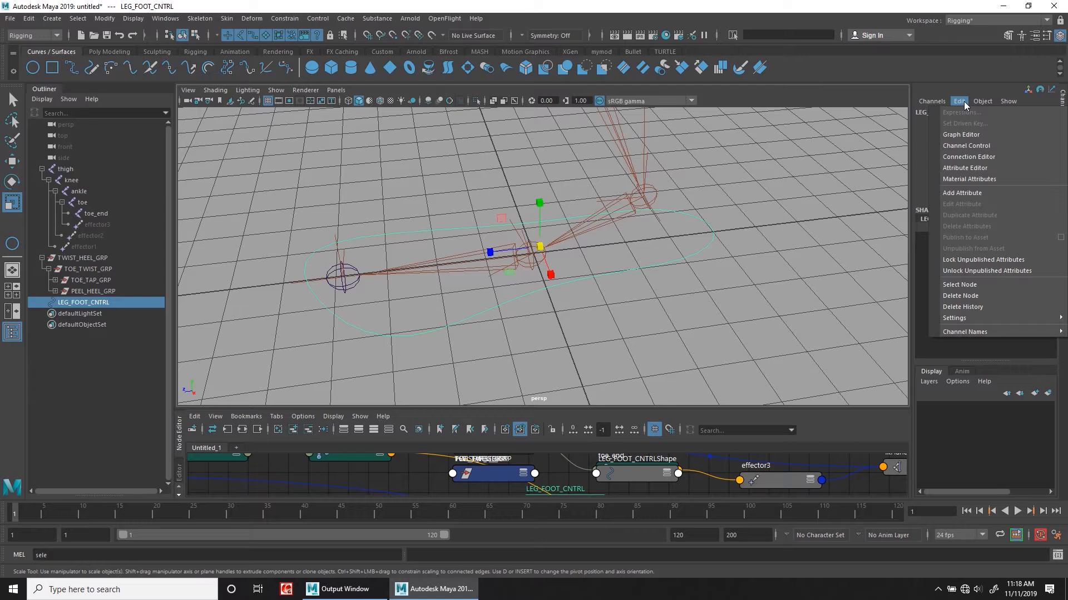
click(979, 191)
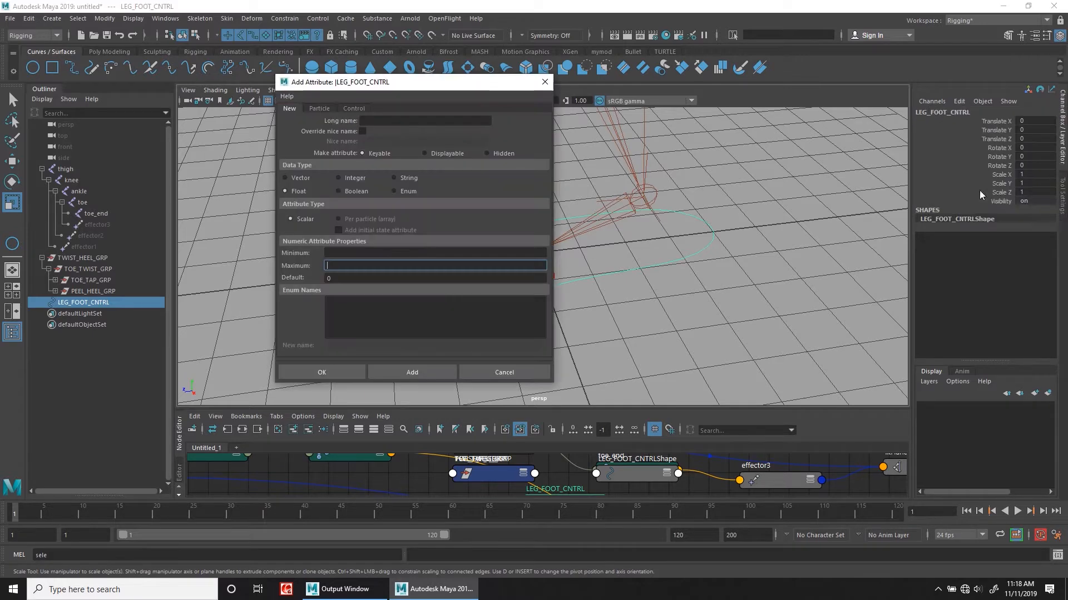
drag(445, 81, 770, 131)
Add a keyable float attribute named "toe tao" to LEG_FOOT_CNTRL with minimum -10 and maximum 10
click(722, 170)
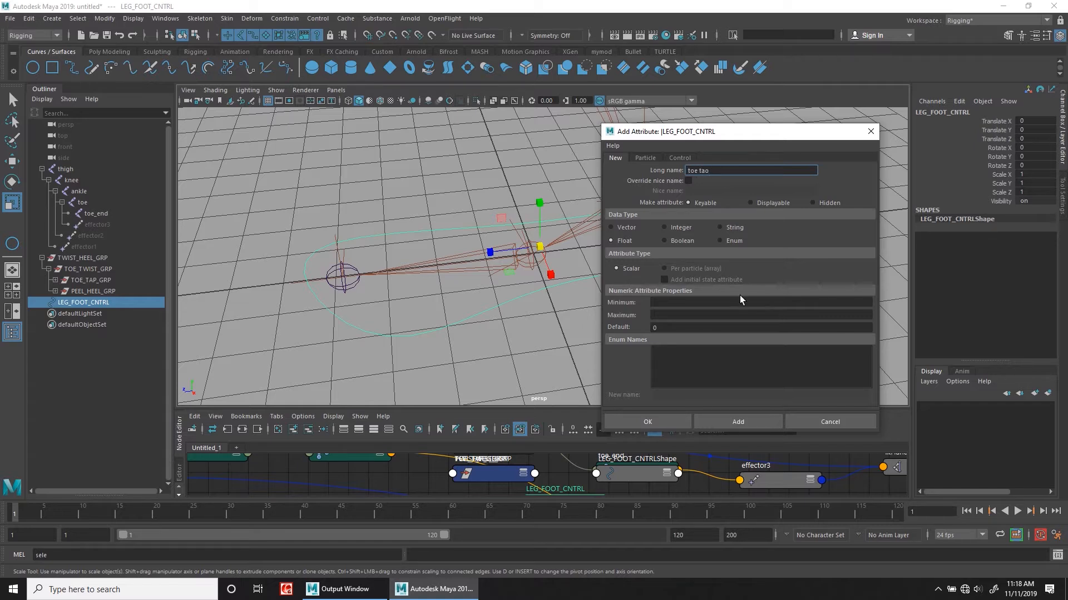
click(680, 303)
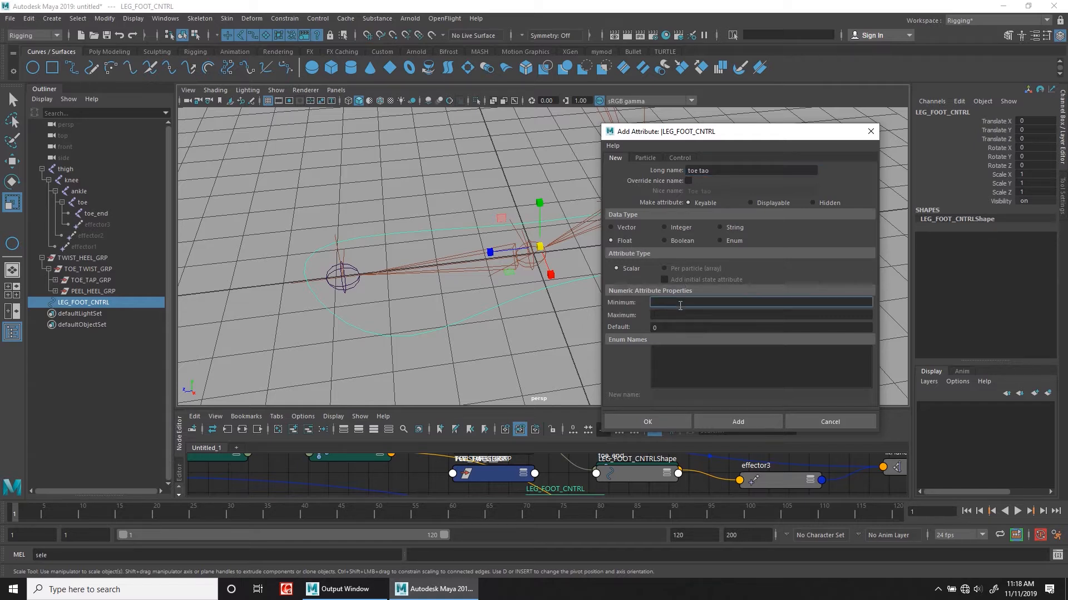
click(728, 312)
text(10)
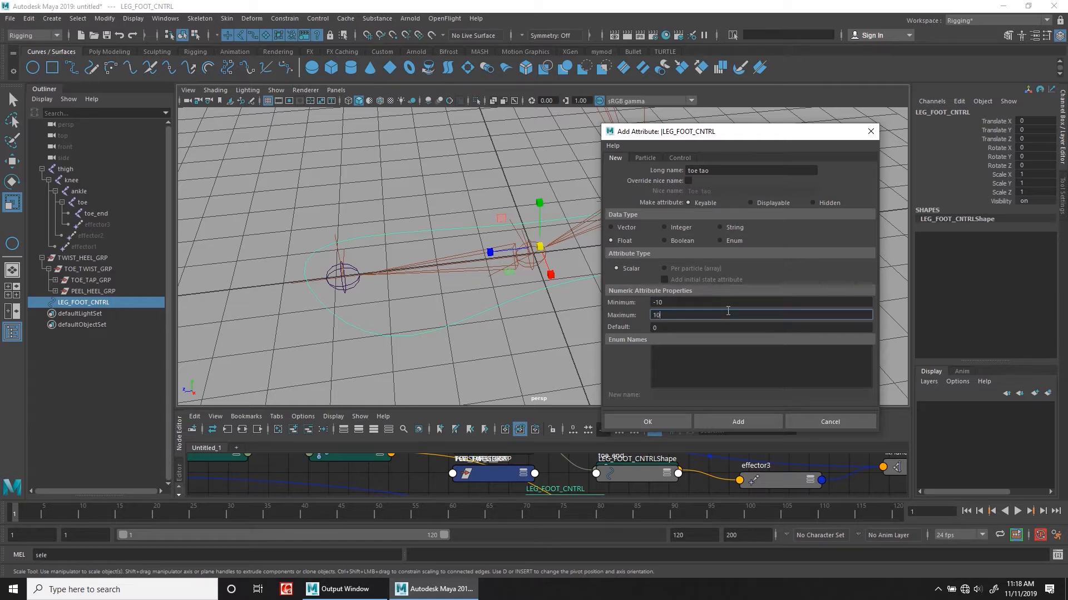
click(739, 423)
Add a keyable float attribute named "toe twist" to LEG_FOOT_CNTRL with minimum -10 and maximum 10
click(715, 171)
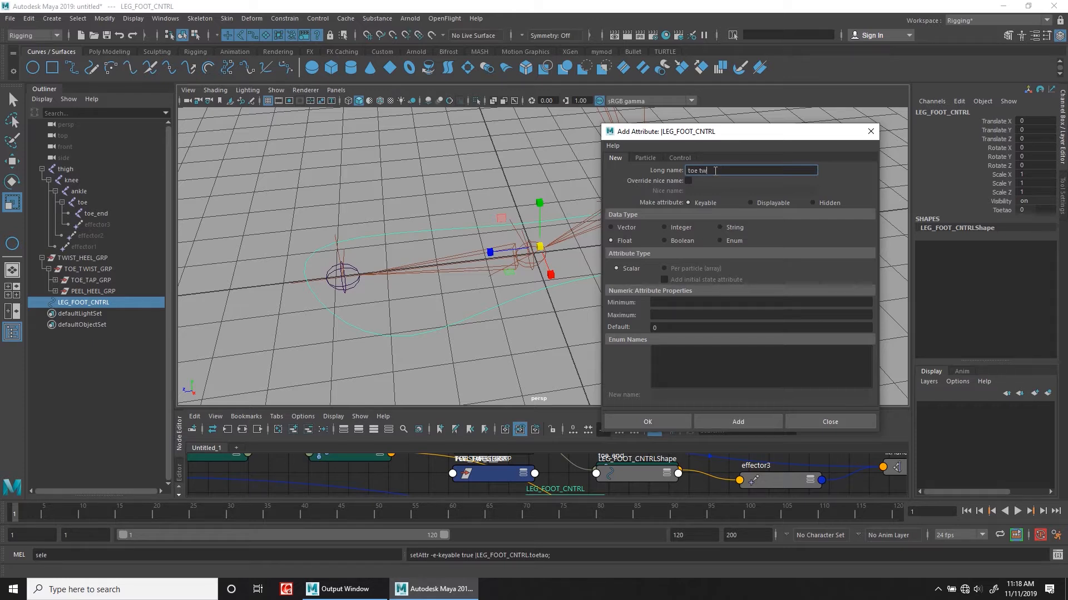
text(toe twist)
key(Tab)
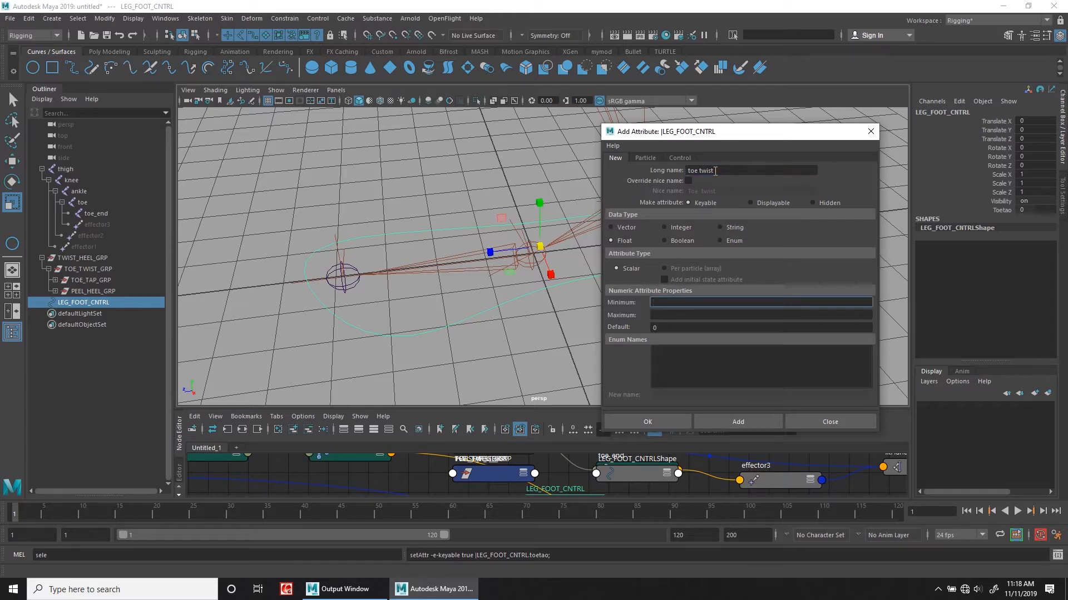
text(-10)
key(Tab)
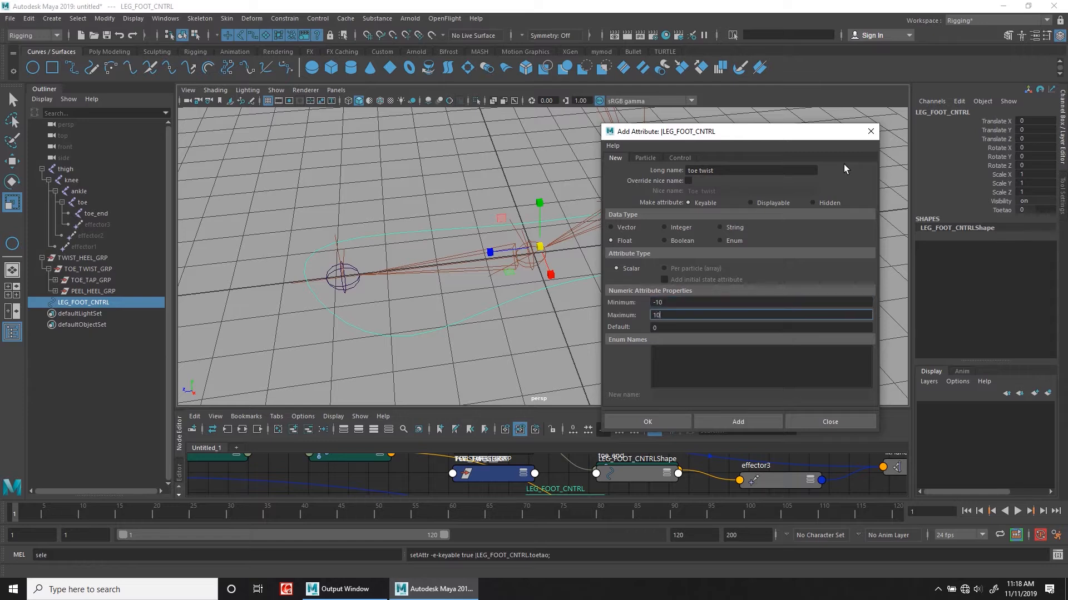
click(765, 420)
Add a keyable float attribute named "Peel Heel" to LEG_FOOT_CNTRL with minimum 0 and maximum 10
click(721, 170)
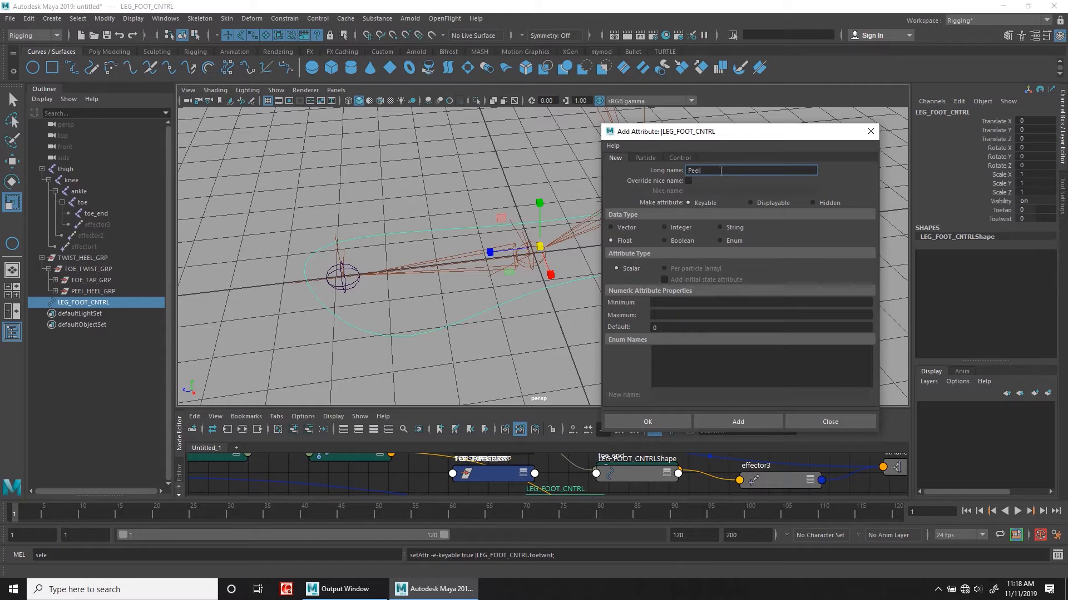
text(Peel Heel)
key(Tab)
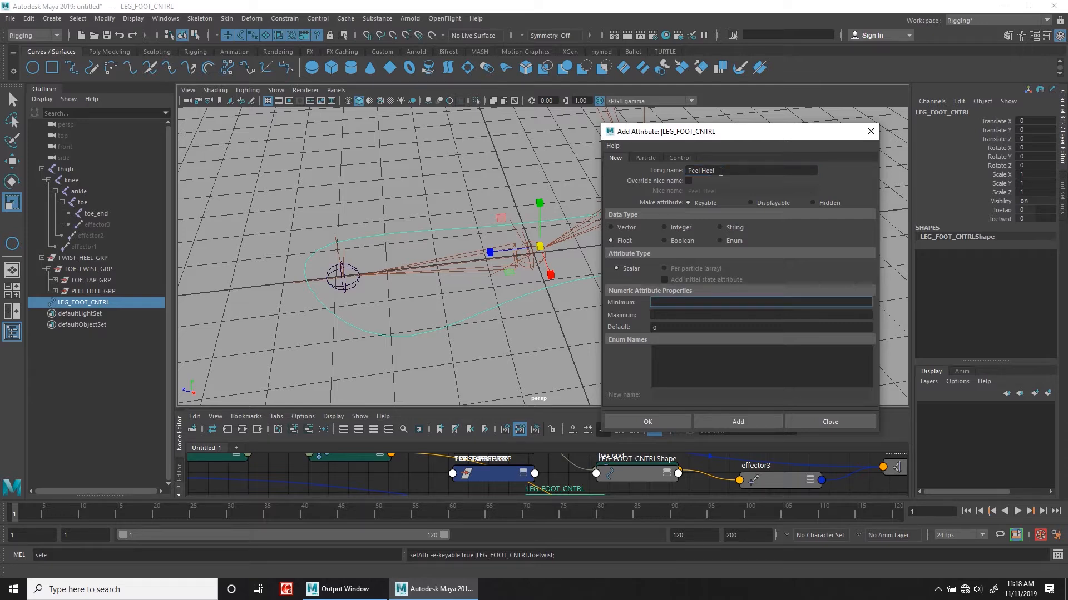
key(Tab)
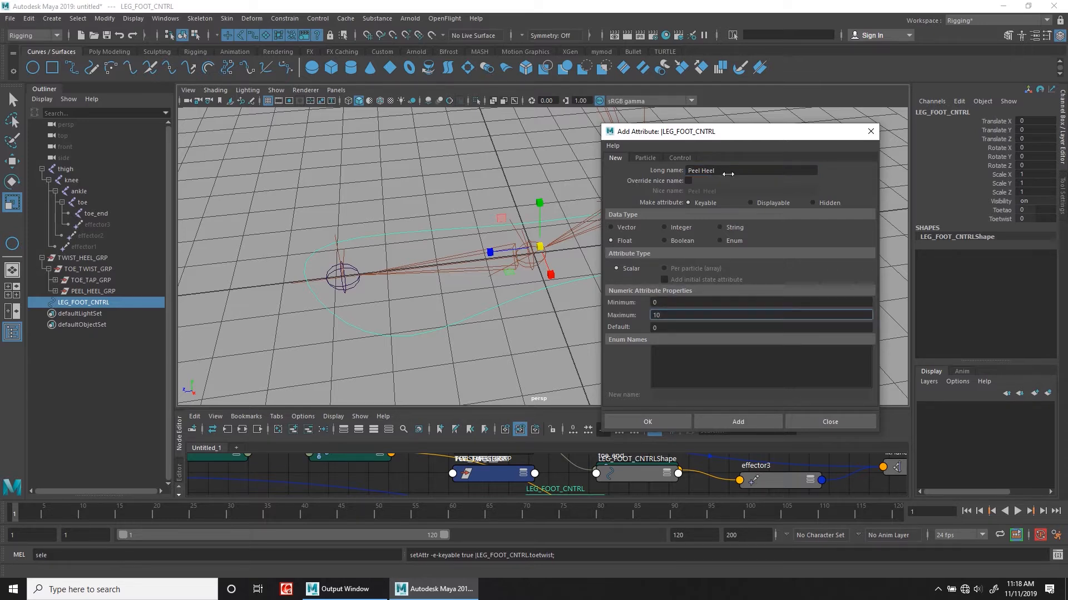
click(737, 421)
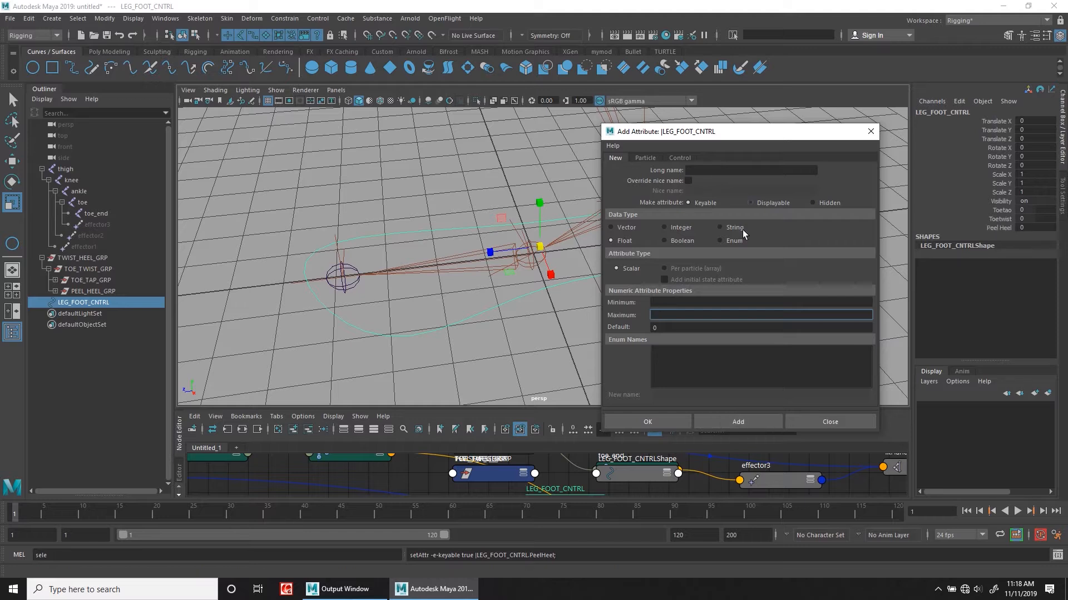
Add a keyable float attribute named "Up Heel" to LEG_FOOT_CNTRL with minimum 0, maximum 10 and default 0
click(720, 170)
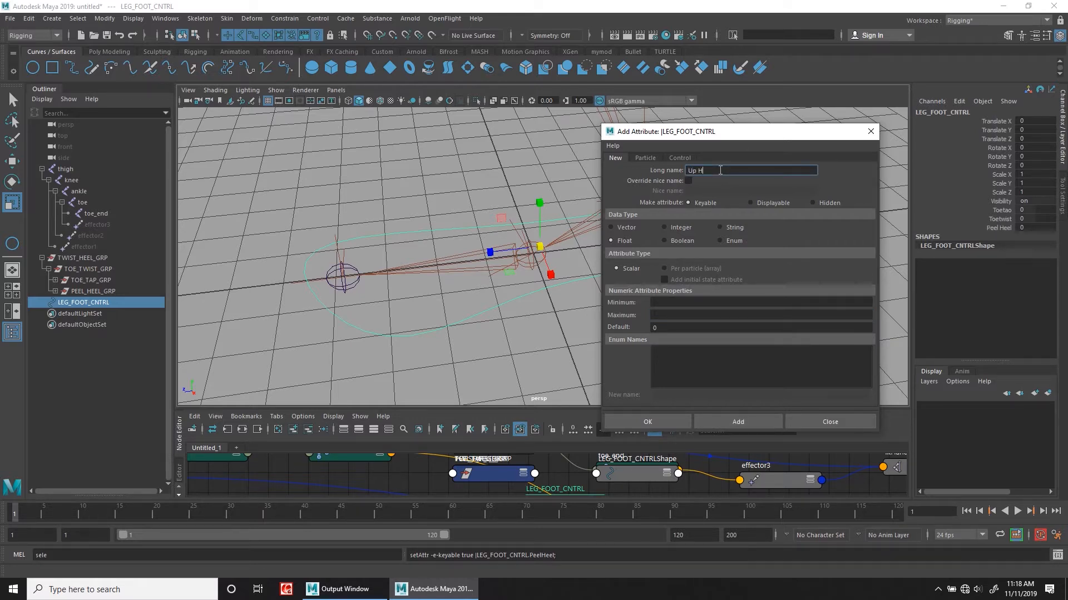
key(Tab)
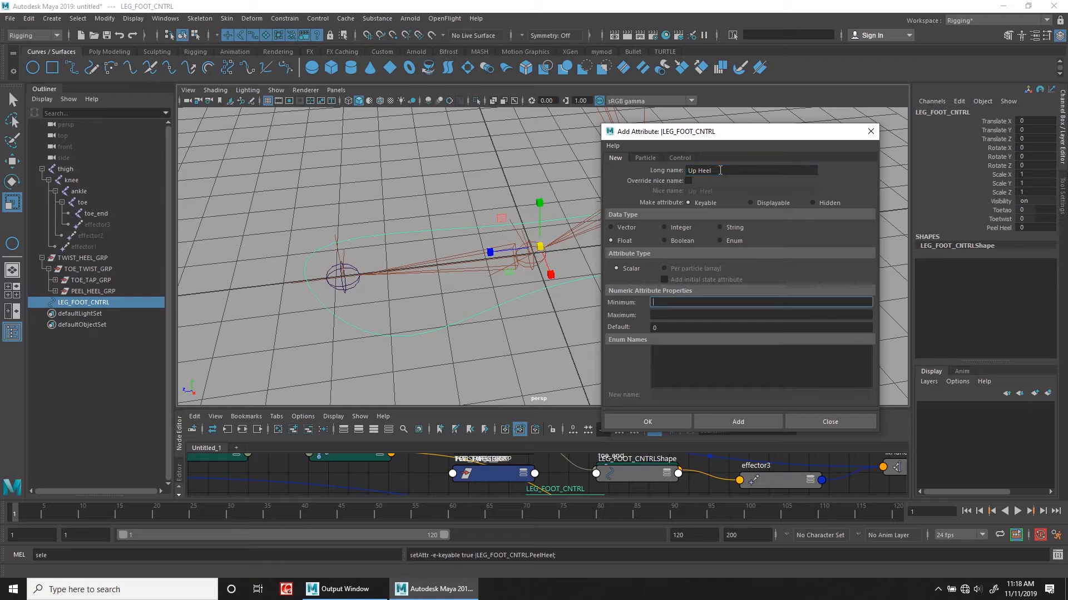
key(Tab)
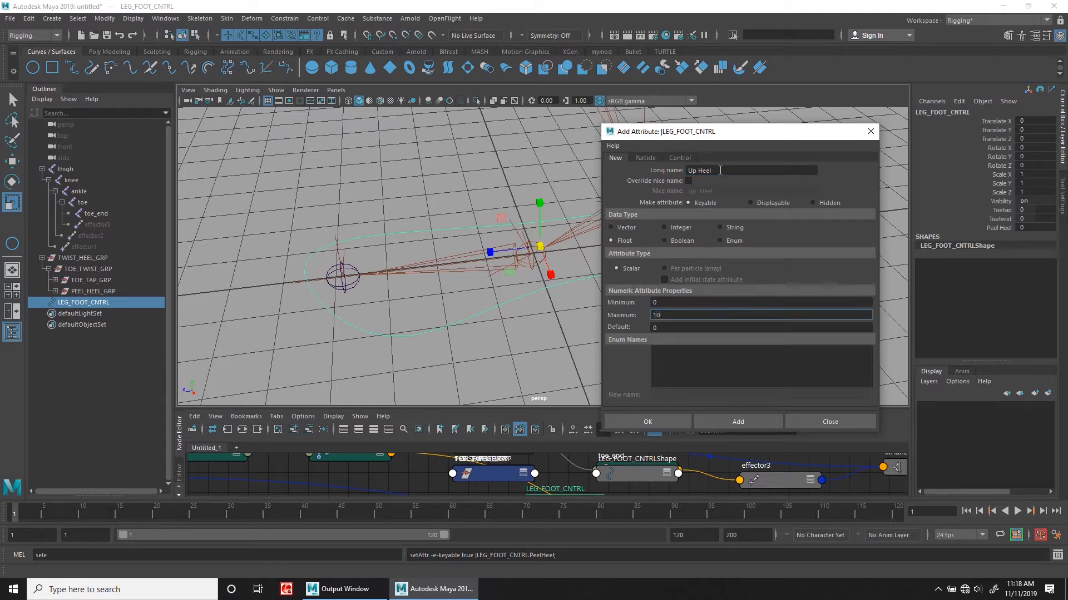
key(Tab)
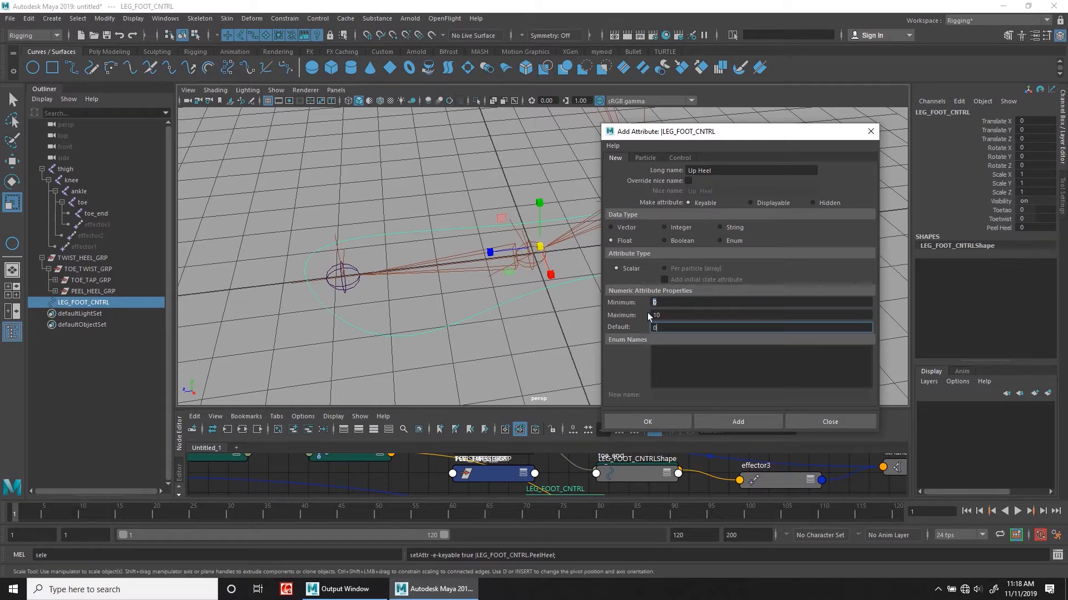
drag(677, 316, 647, 328)
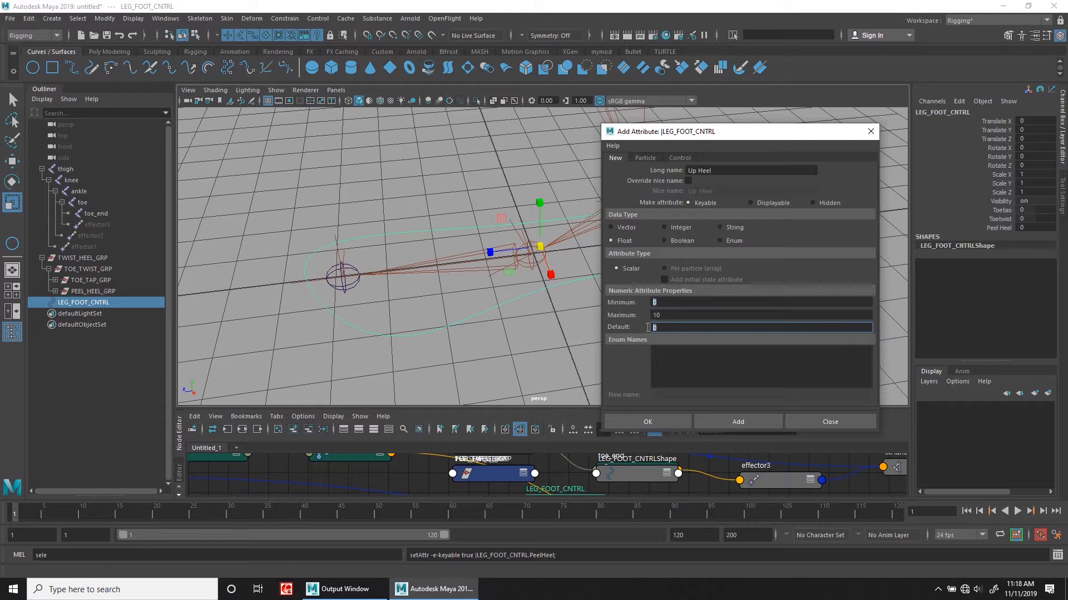
click(776, 421)
Add a keyable float attribute named "twist Heel" with minimum -10 and maximum 10, and close the Add Attribute dialog
click(703, 170)
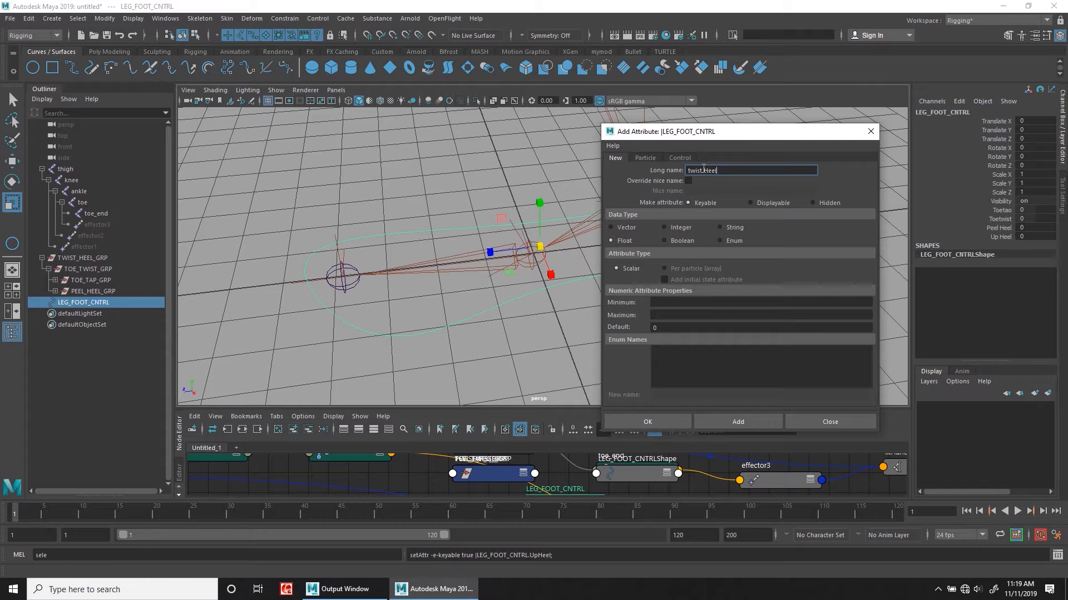
click(667, 302)
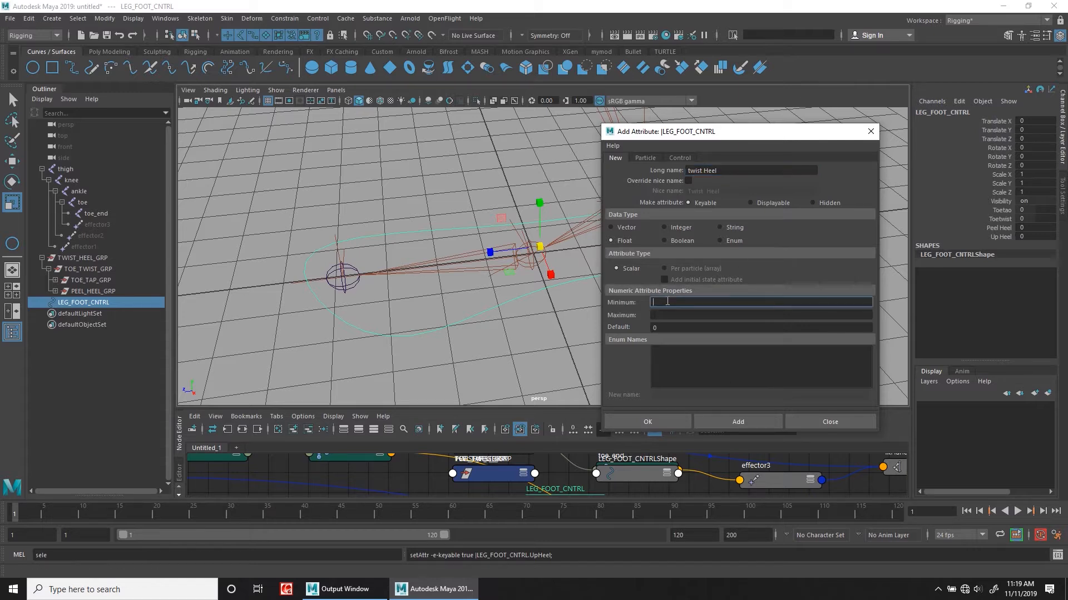
key(Tab)
text(1)
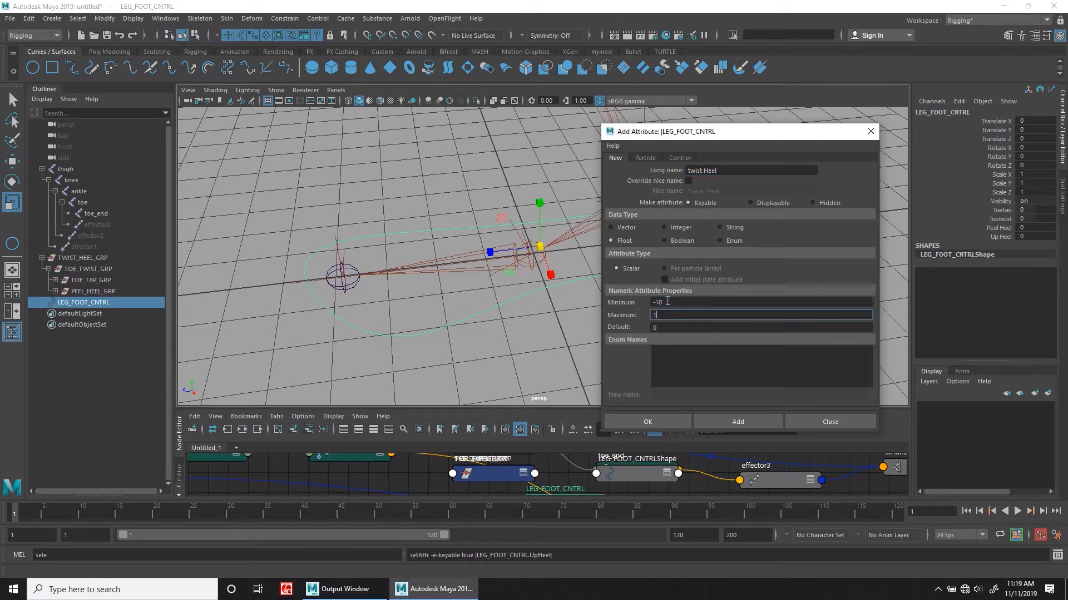
text(0)
click(735, 421)
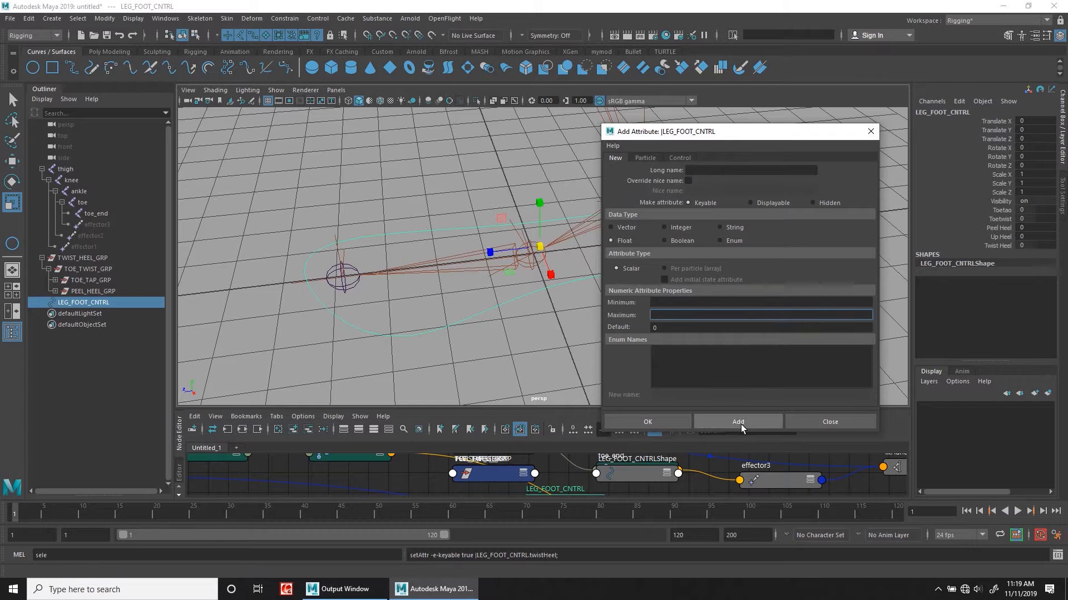
click(823, 423)
Test the ranges of the Toetao and Toetwist attributes by scrubbing their values, and reset both to 0
click(1001, 209)
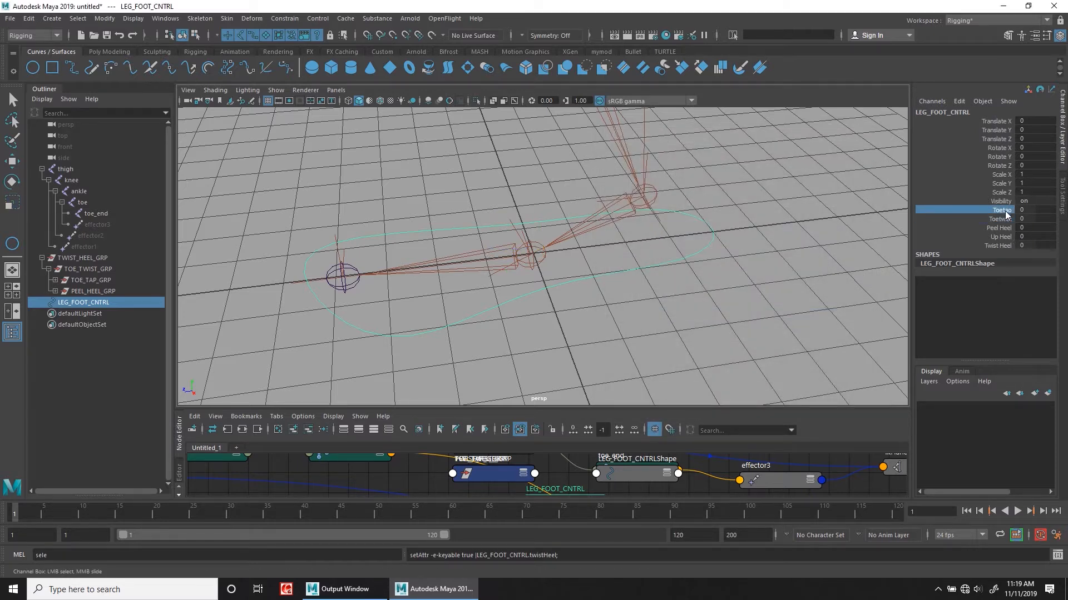
middle_drag(675, 303, 1062, 254)
click(1035, 210)
text(0)
key(Return)
click(998, 222)
middle_drag(756, 288, 635, 278)
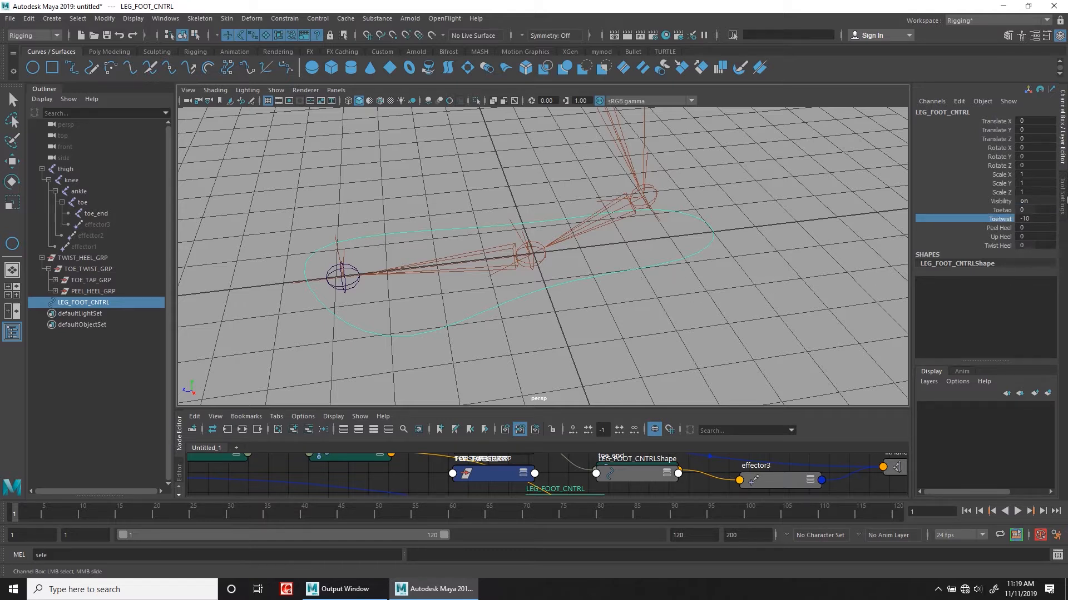
click(1029, 219)
text(0)
Test the ranges of the Peel Heel, Up Heel and Twist Heel attributes, and reset Twist Heel to 0
click(996, 228)
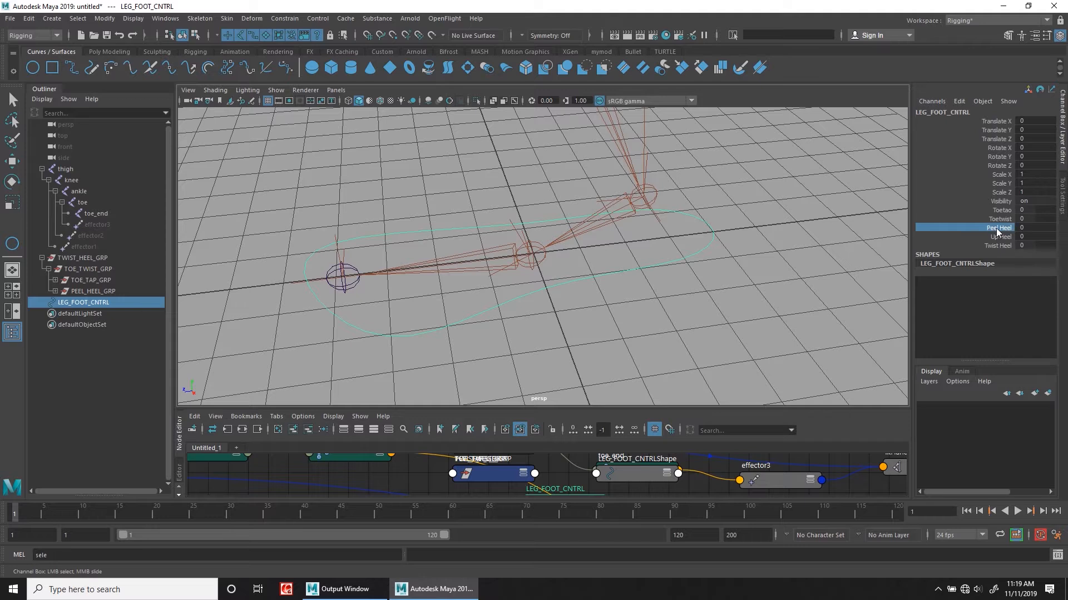
middle_drag(692, 254, 541, 267)
click(984, 237)
middle_drag(756, 291, 481, 303)
click(998, 246)
middle_drag(998, 246, 537, 300)
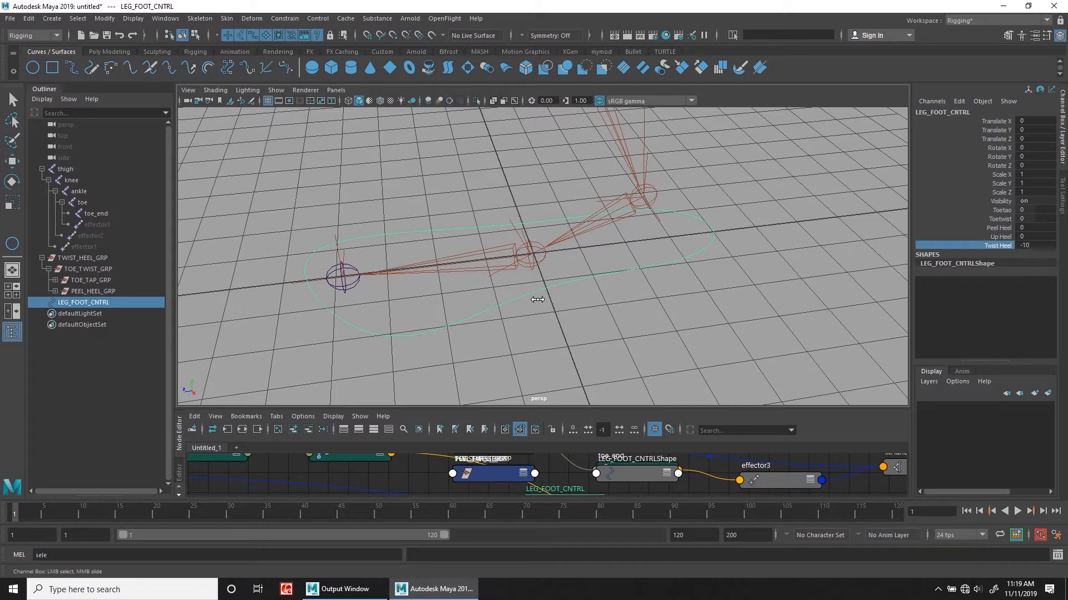
click(1035, 245)
text(0)
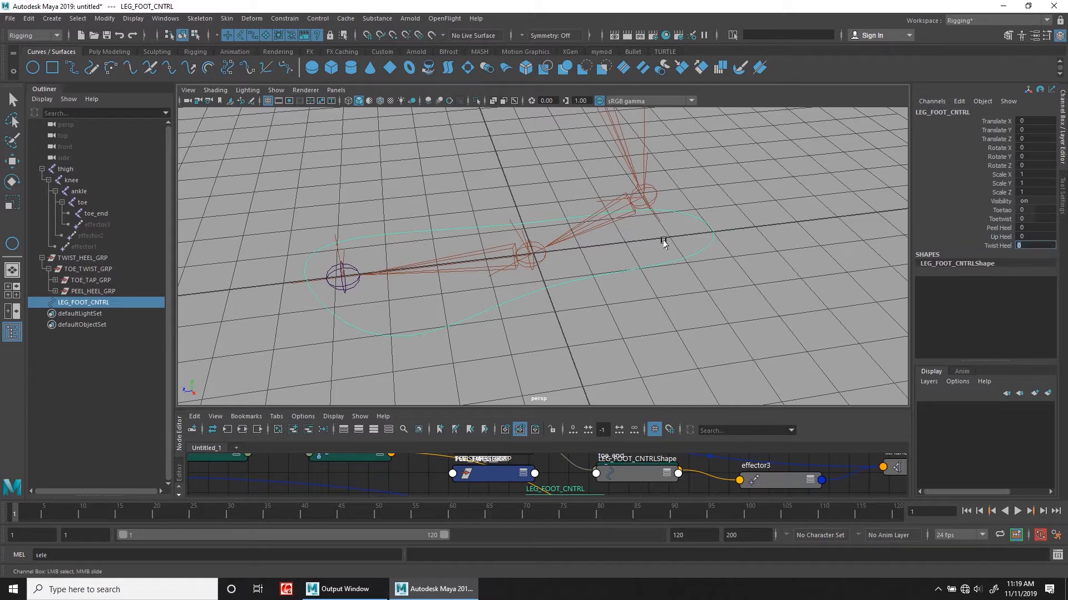
key(Return)
key(r)
Switch to the Animation menu set and open the Set Driven Key window
click(41, 35)
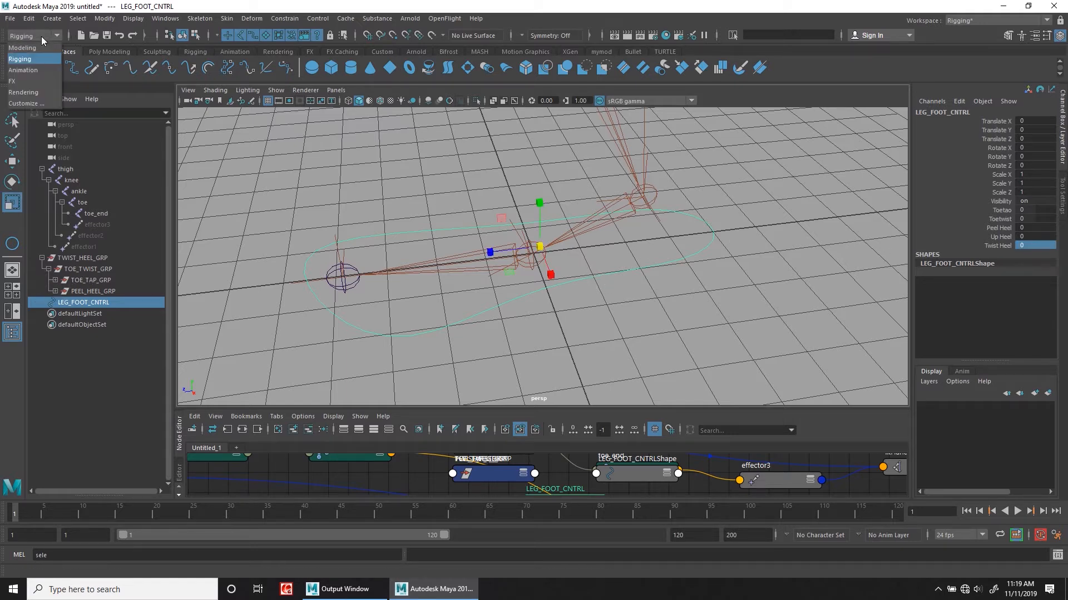
click(38, 68)
click(193, 20)
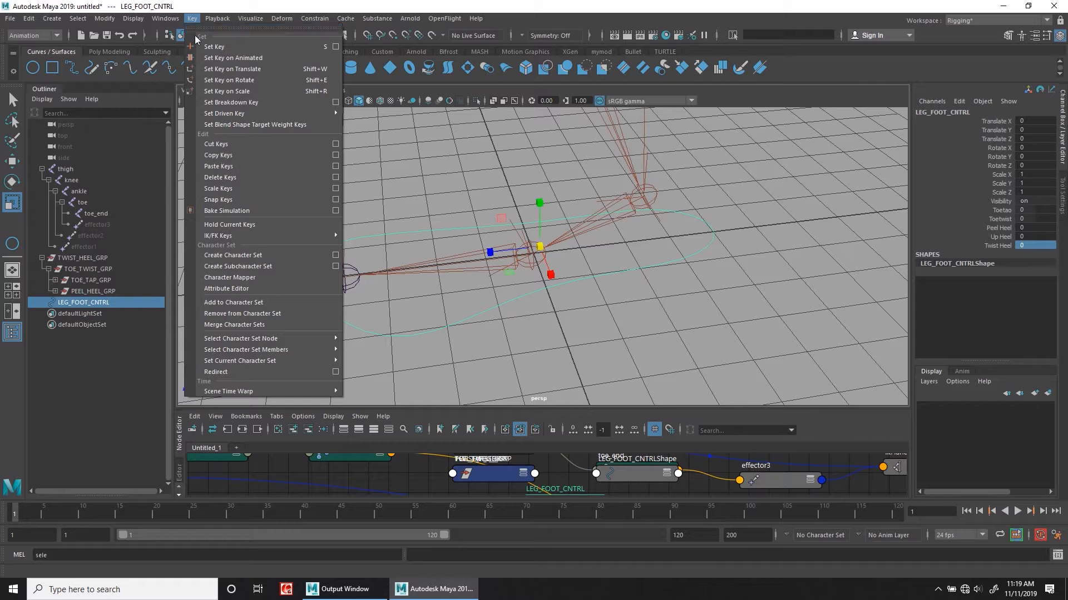
mouse_move(311, 113)
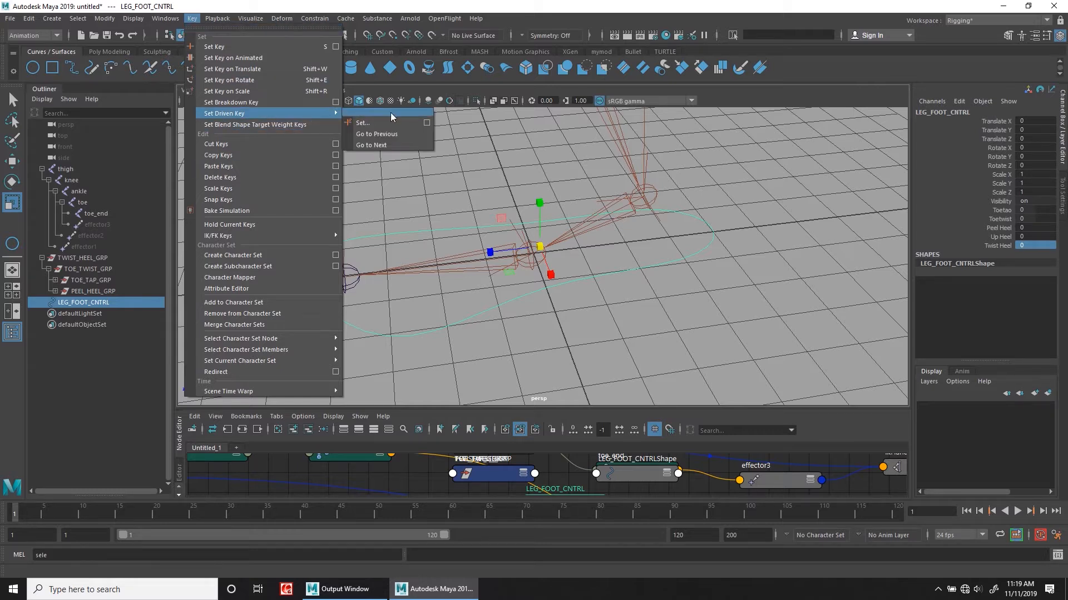
click(428, 123)
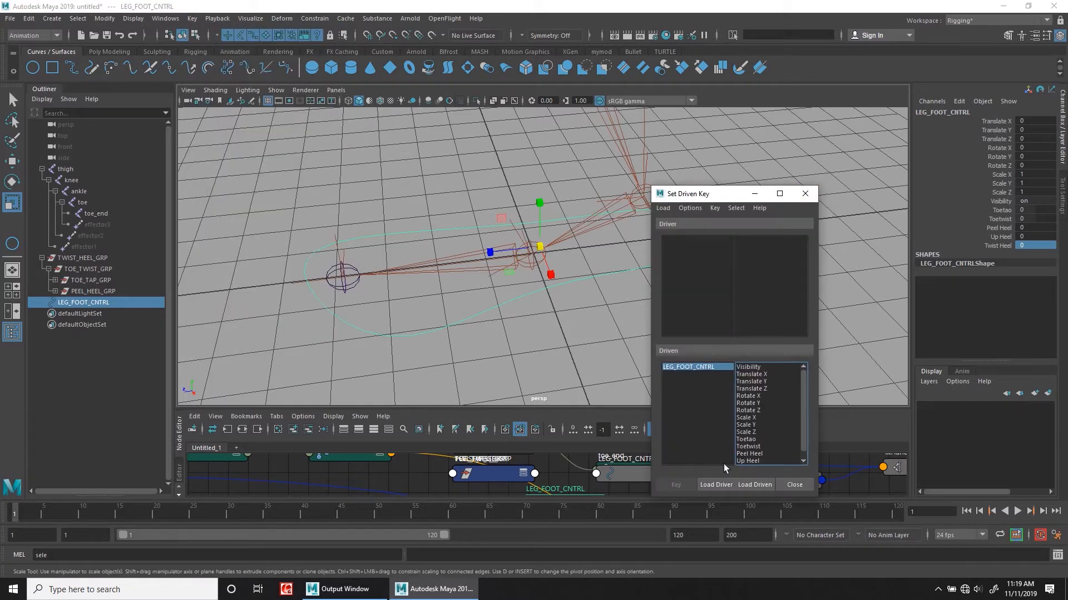
Load LEG_FOOT_CNTRL as the driver and choose its Toetao attribute as the driving channel
click(715, 486)
drag(804, 258, 810, 302)
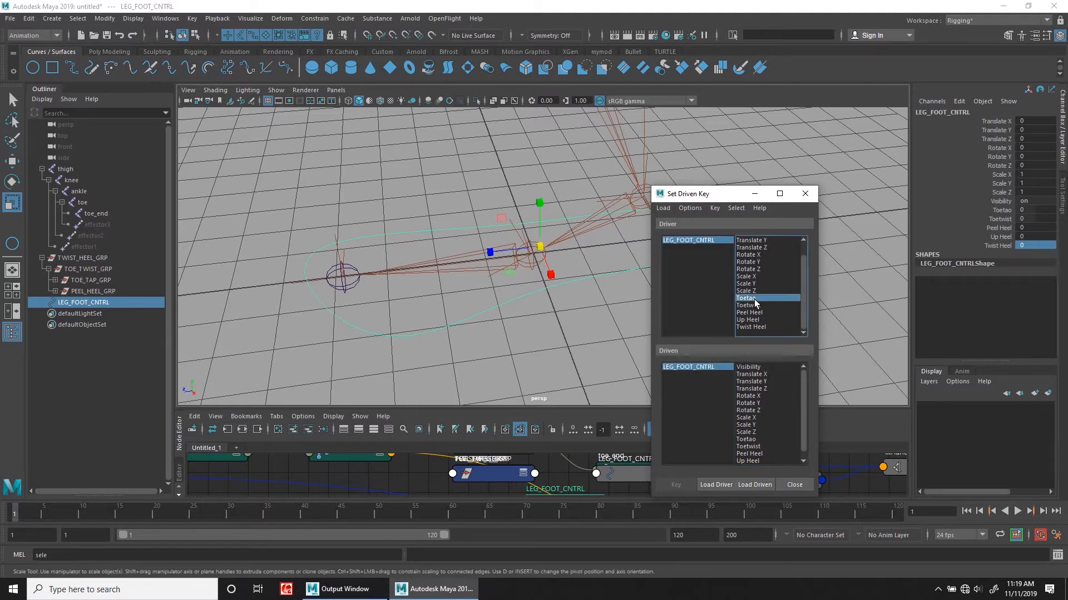
click(748, 298)
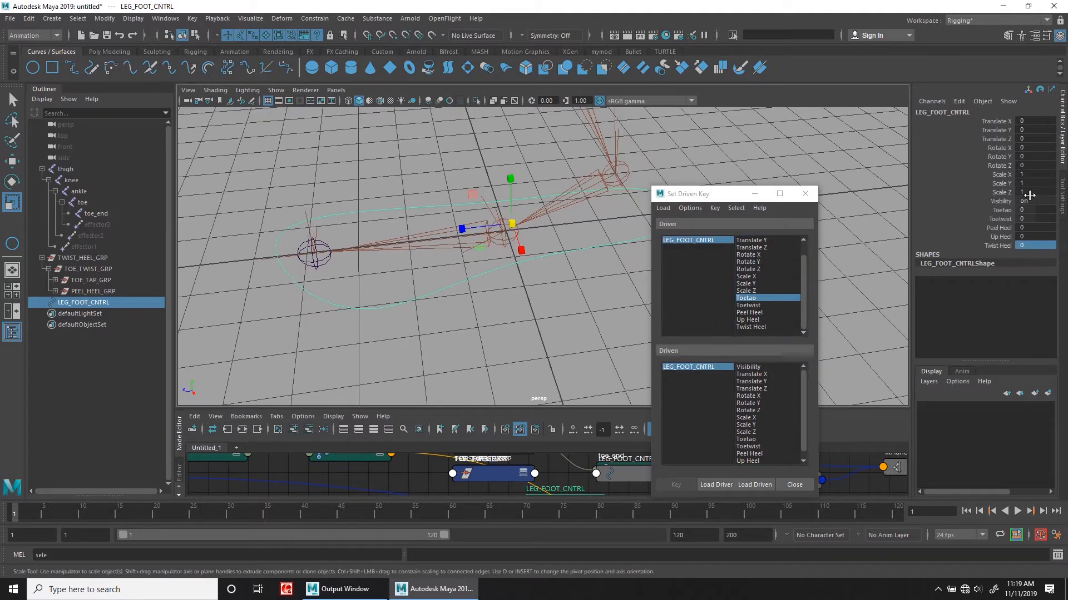
Load TOE_TAP_GRP as the driven object and key its Rotate X at 0 against Toetao at 0
click(92, 280)
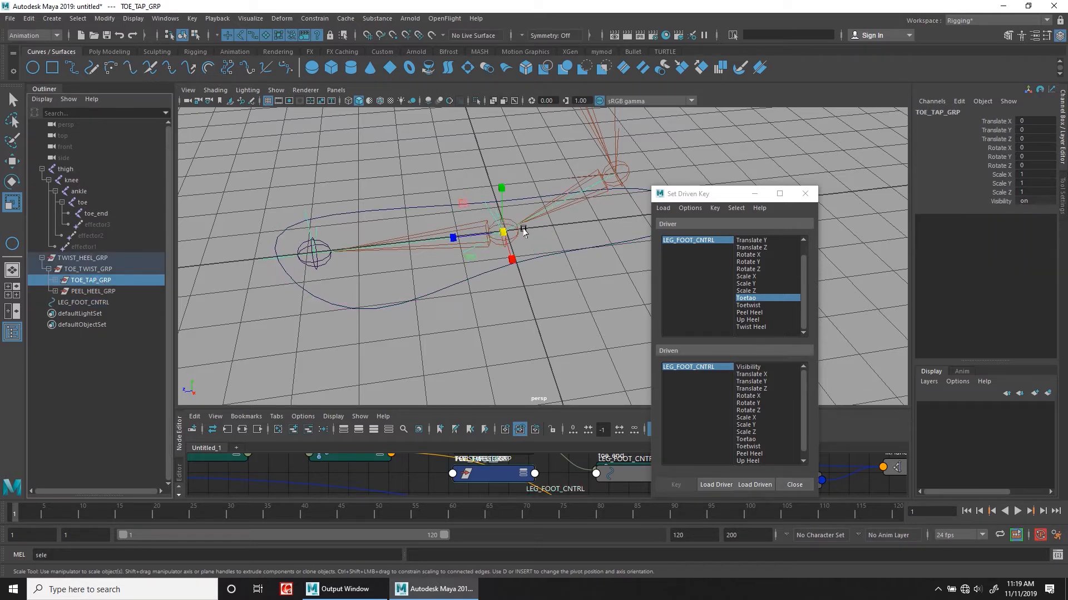
key(e)
mouse_move(481, 196)
mouse_down()
mouse_move(519, 185)
mouse_move(500, 193)
mouse_up()
key(ctrl+z)
key(ctrl+z)
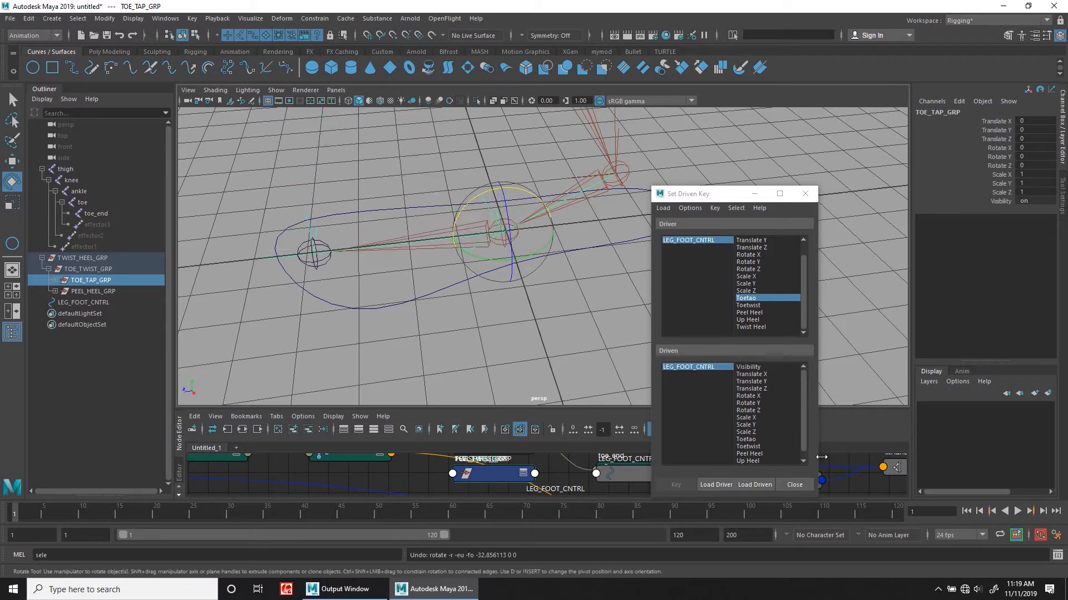
click(754, 485)
drag(477, 216, 491, 191)
key(ctrl+z)
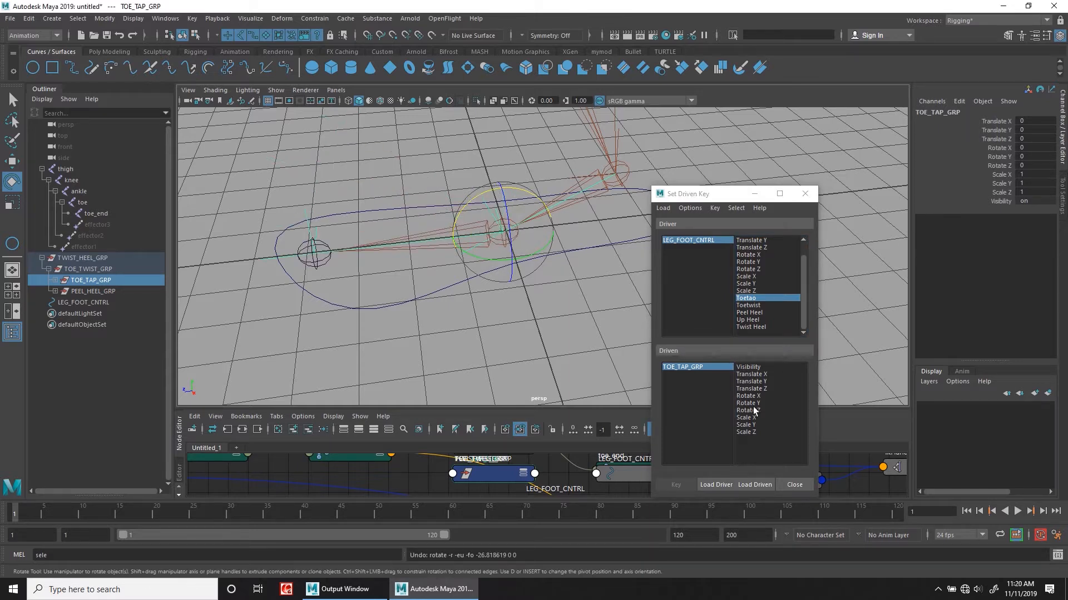
click(763, 396)
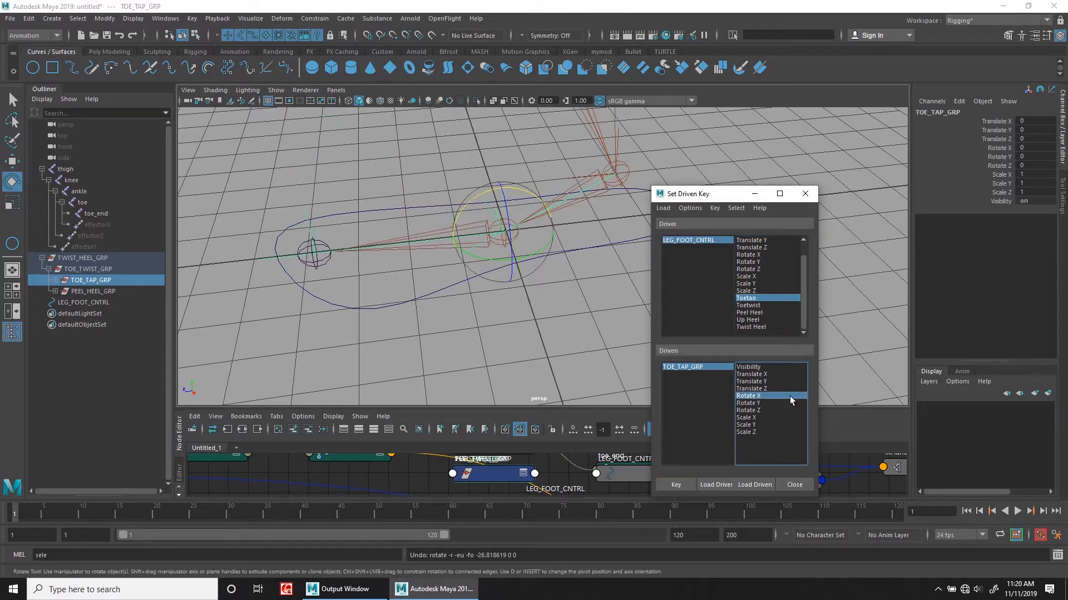
click(675, 485)
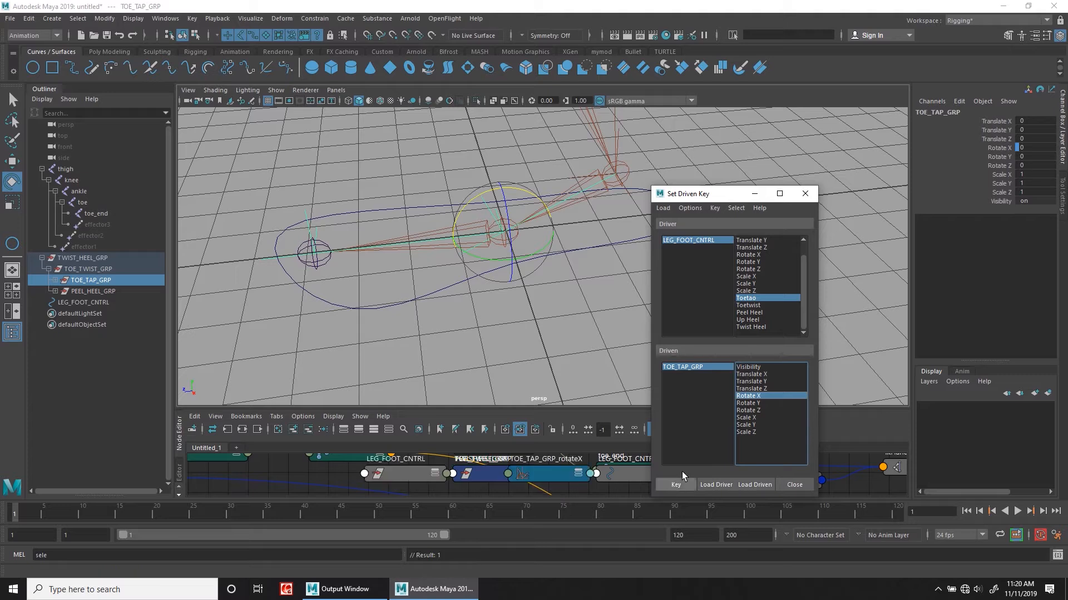
Set Toetao to 10 and TOE_TAP_GRP's Rotate X to -45, and key that relationship
click(695, 241)
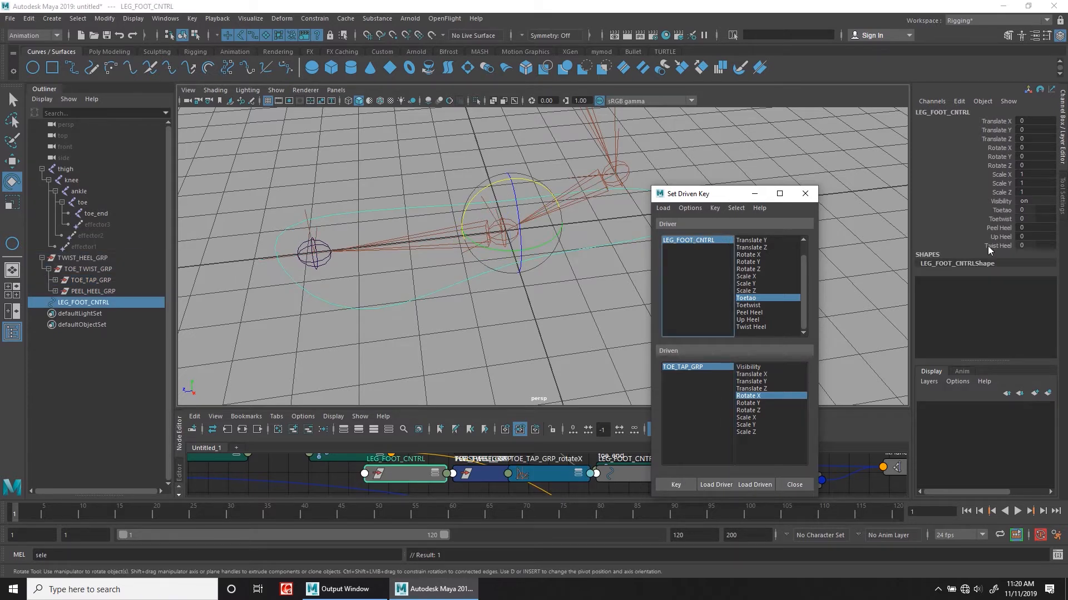
click(999, 209)
middle_drag(500, 327, 943, 323)
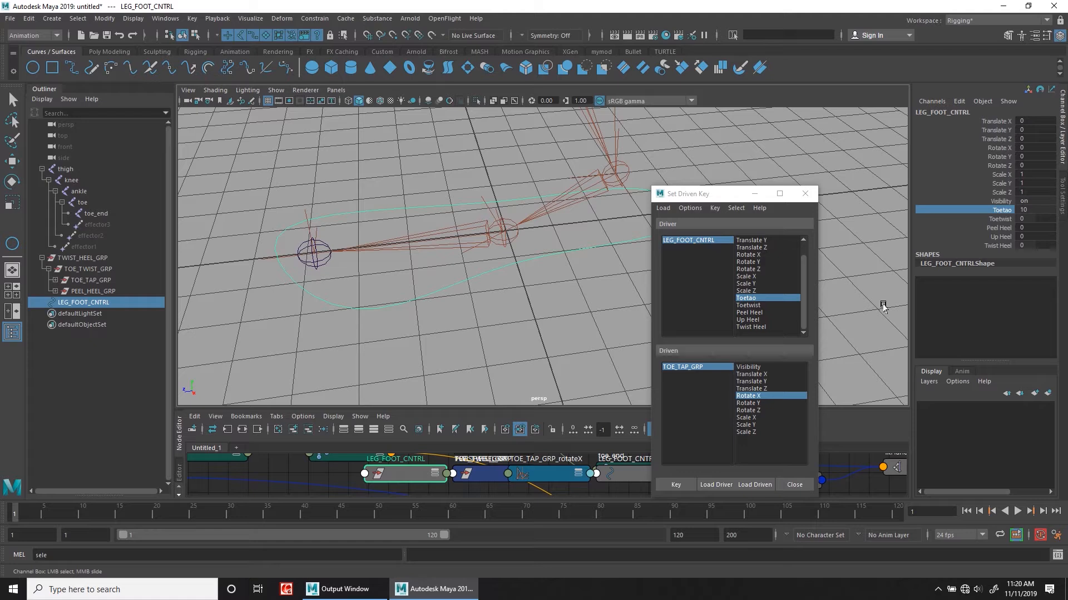
click(684, 370)
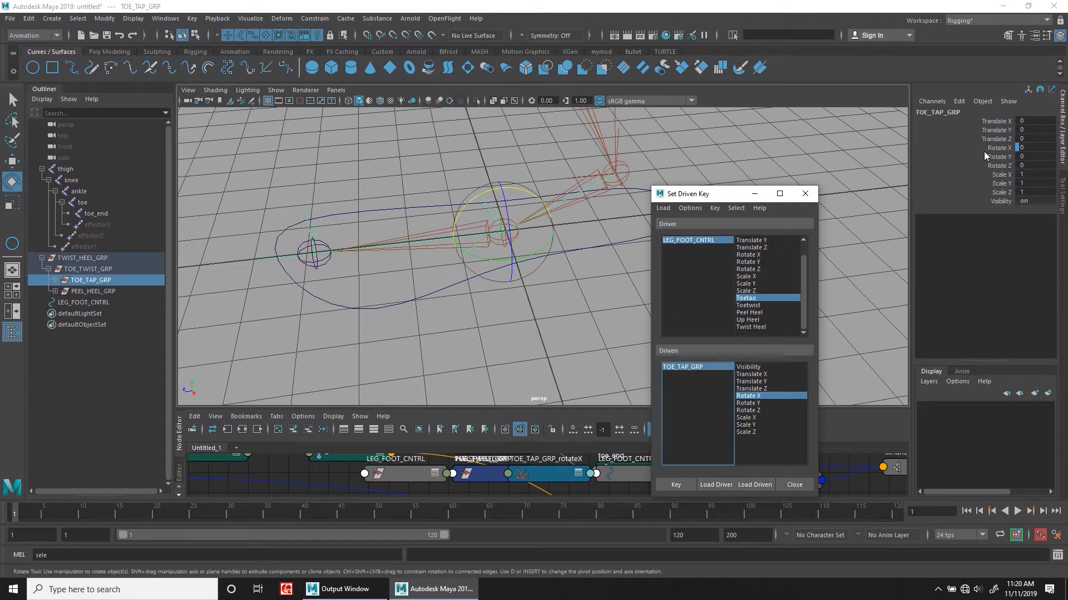
middle_drag(552, 313, 517, 295)
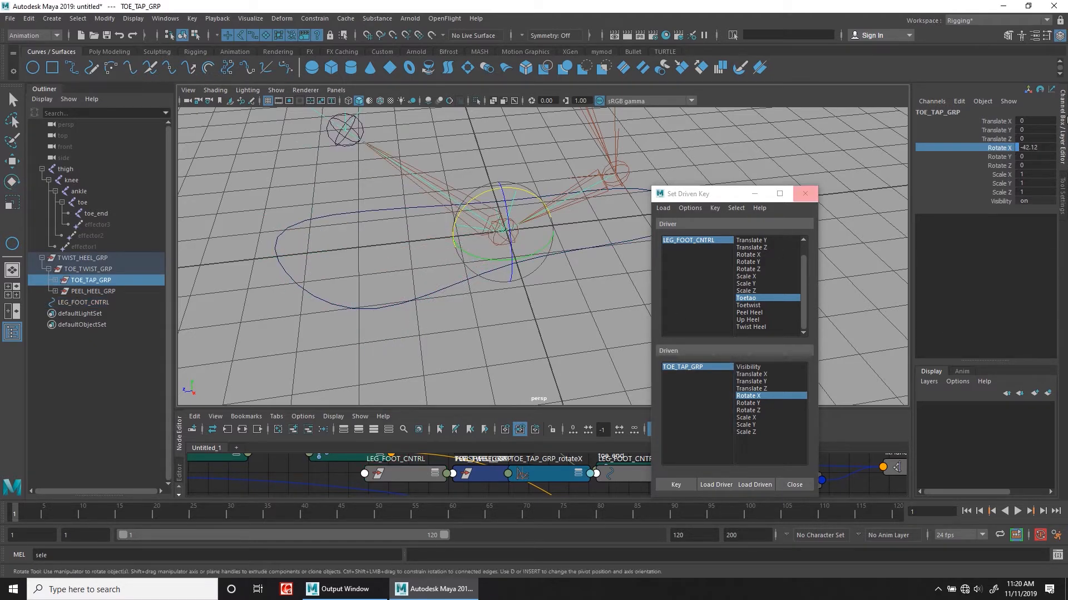
click(1034, 147)
text(-)
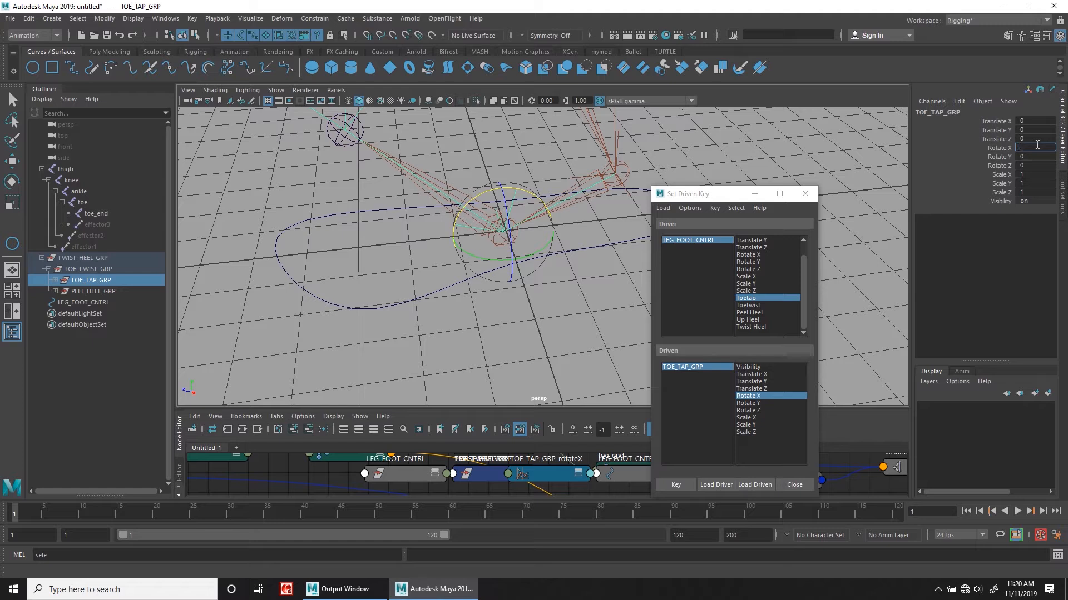
text(45)
key(Return)
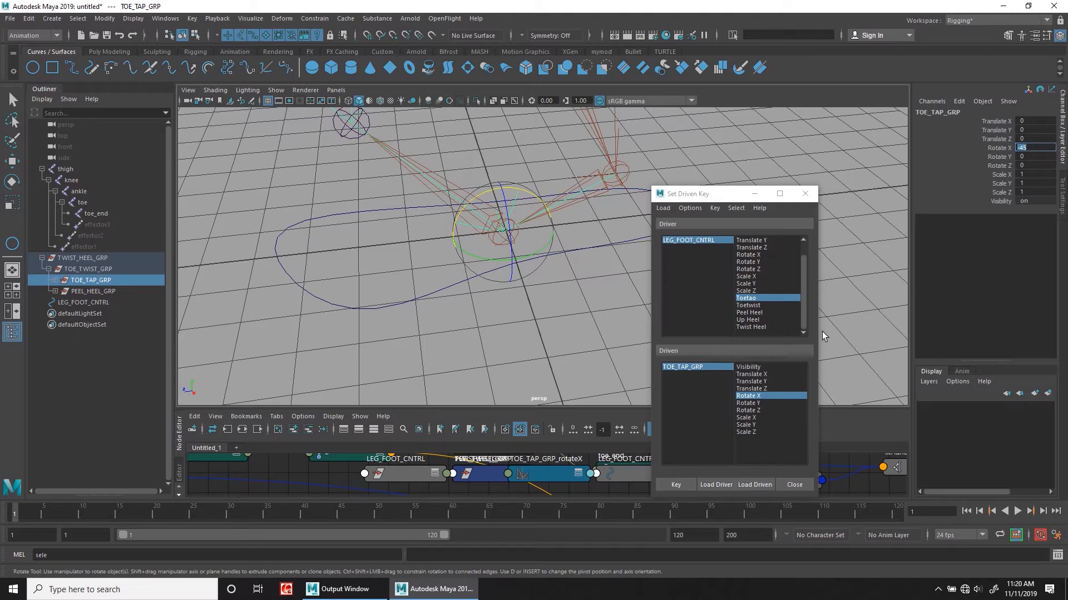
click(675, 486)
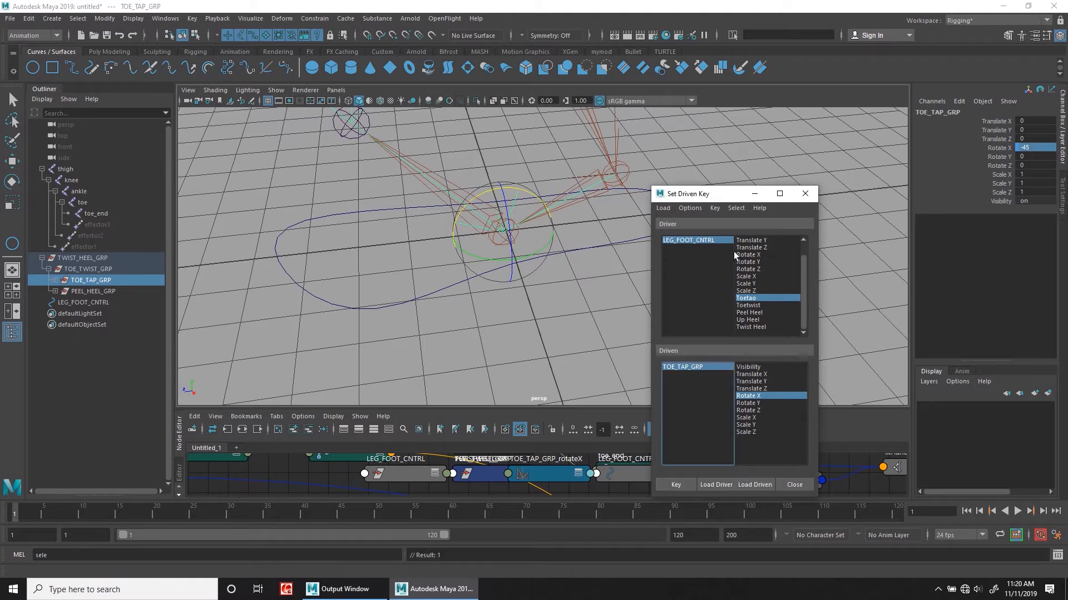
Set Toetao to -10 and TOE_TAP_GRP's Rotate X to 45, and key that relationship
click(698, 239)
click(1004, 211)
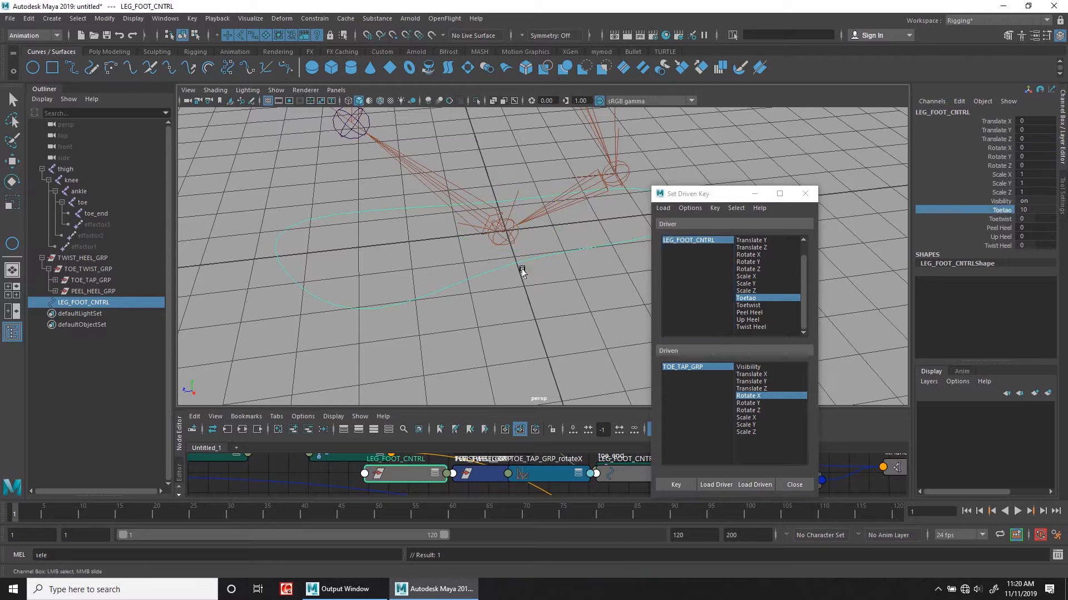
middle_drag(541, 262, 200, 301)
click(676, 368)
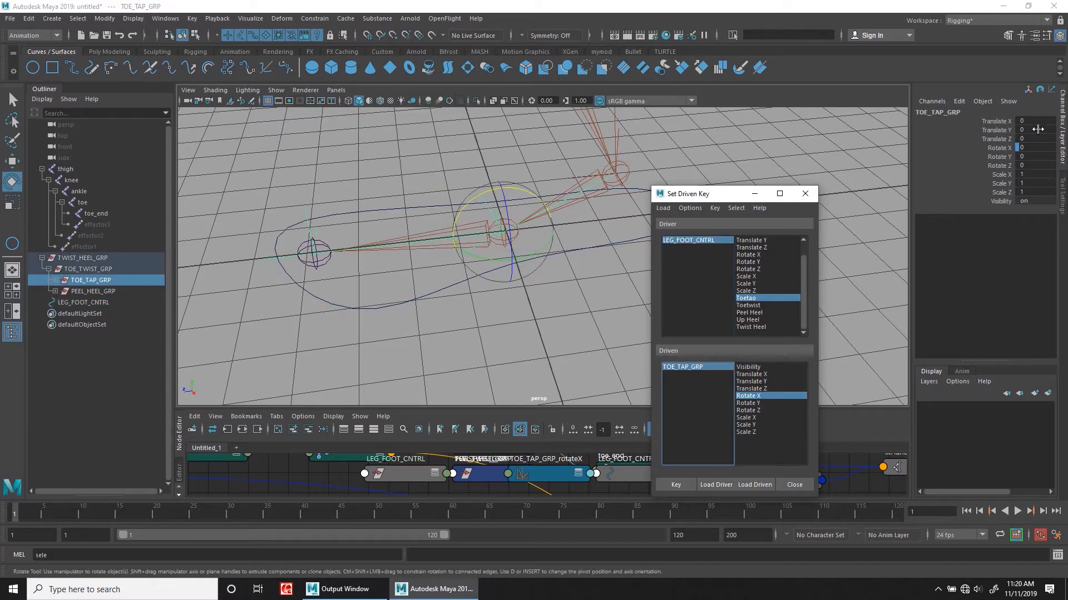
click(1041, 148)
text(45)
key(Return)
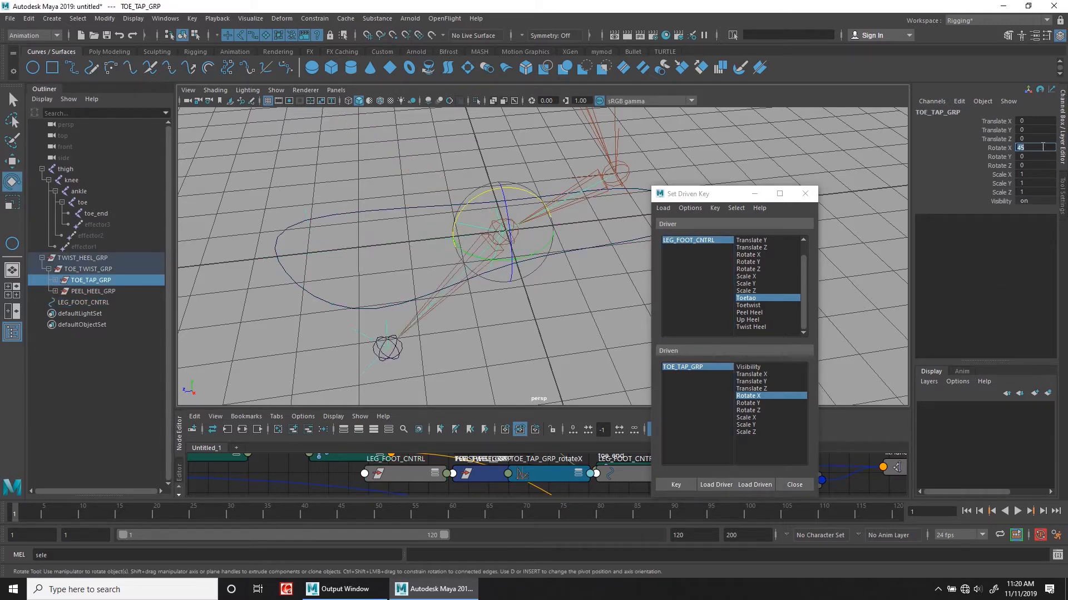
click(678, 483)
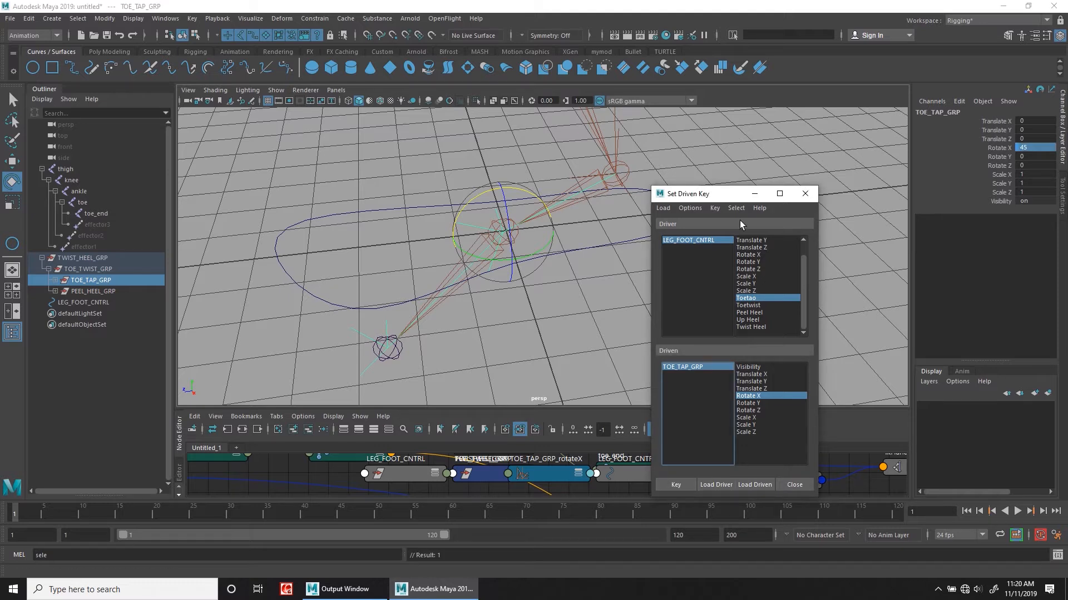
Minimize the Set Driven Key window, test the toe tap by scrubbing LEG_FOOT_CNTRL's Toetao, and reset Toetao to 0
click(756, 193)
click(593, 253)
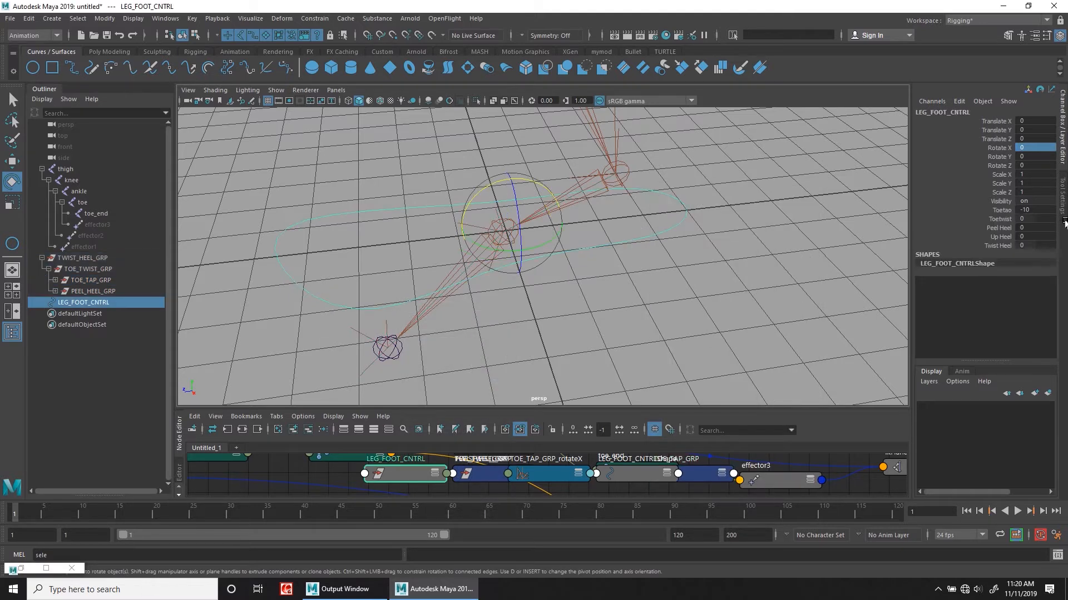
click(1001, 209)
middle_drag(748, 266, 990, 235)
click(1036, 212)
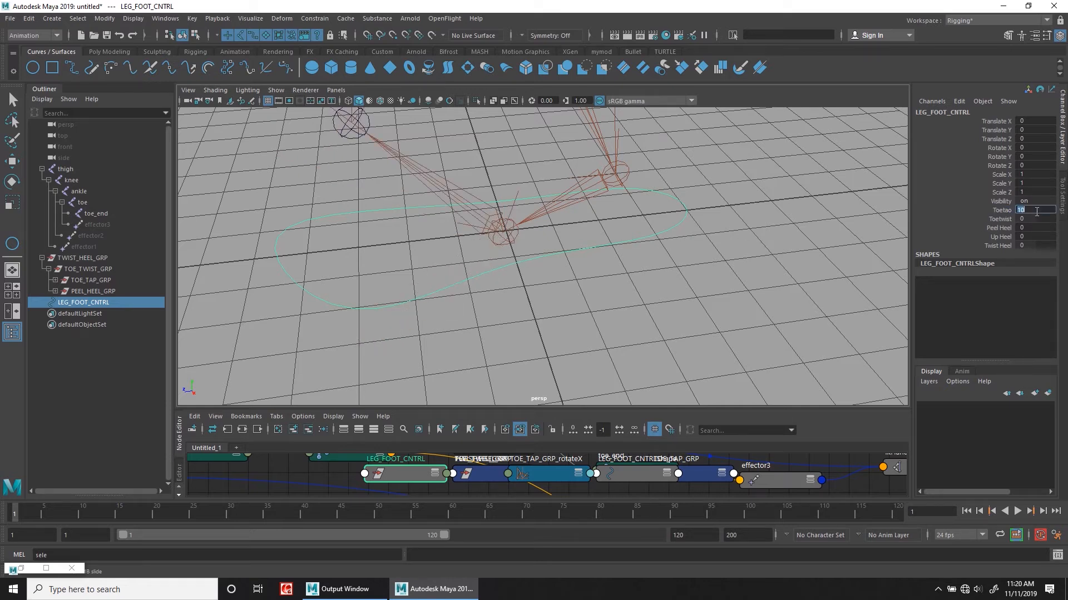
text(0)
key(Return)
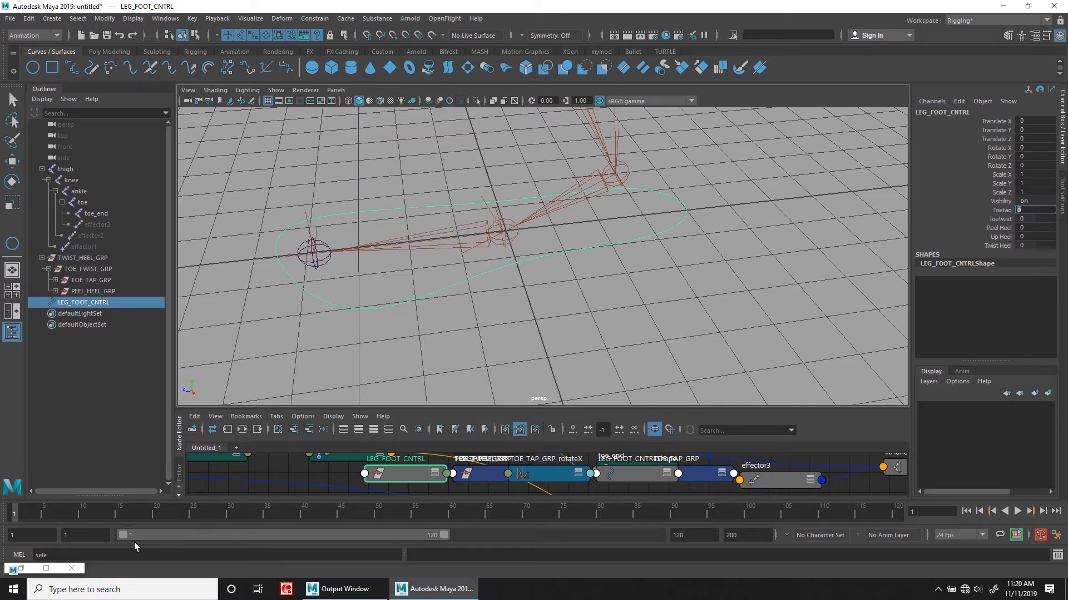
Restore the Set Driven Key window, with Toetwist as the driving channel and TOE_TWIST_GRP loaded as the driven object
click(22, 568)
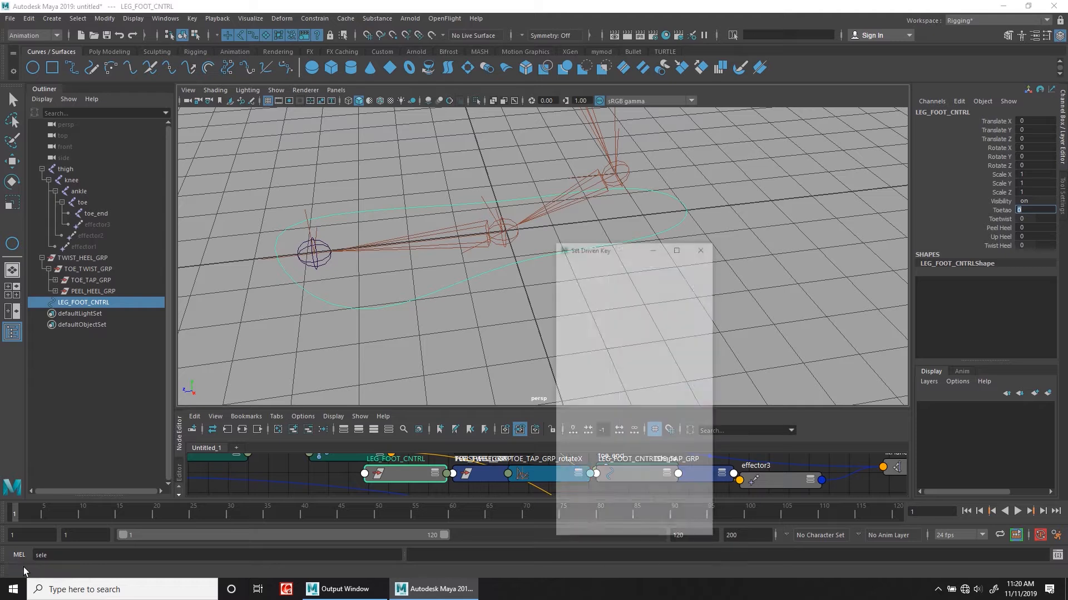
click(745, 266)
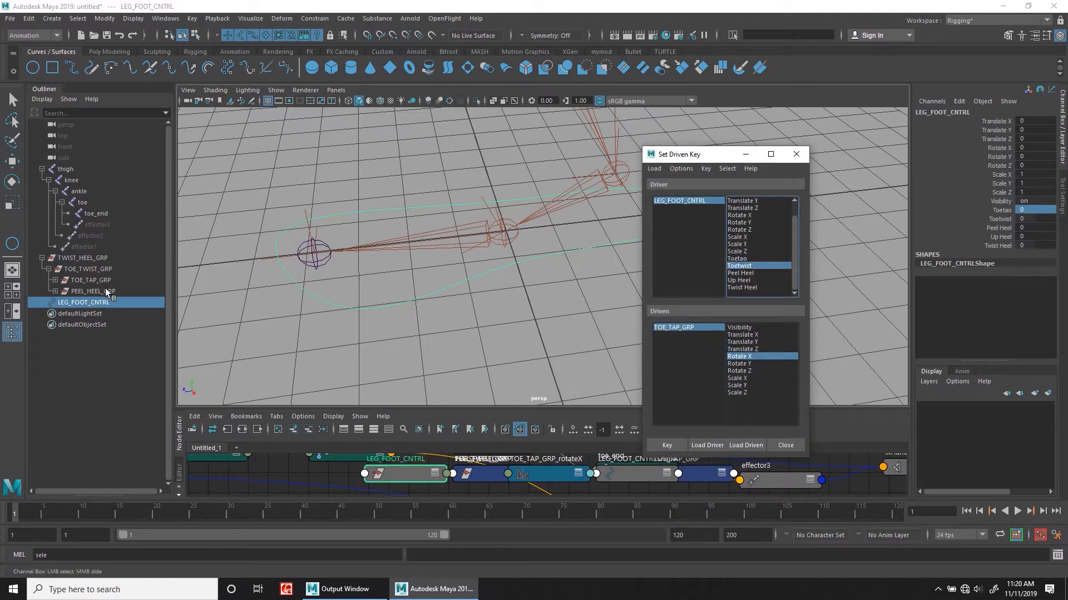
click(89, 269)
key(e)
drag(341, 279, 365, 260)
key(ctrl+z)
key(ctrl+z)
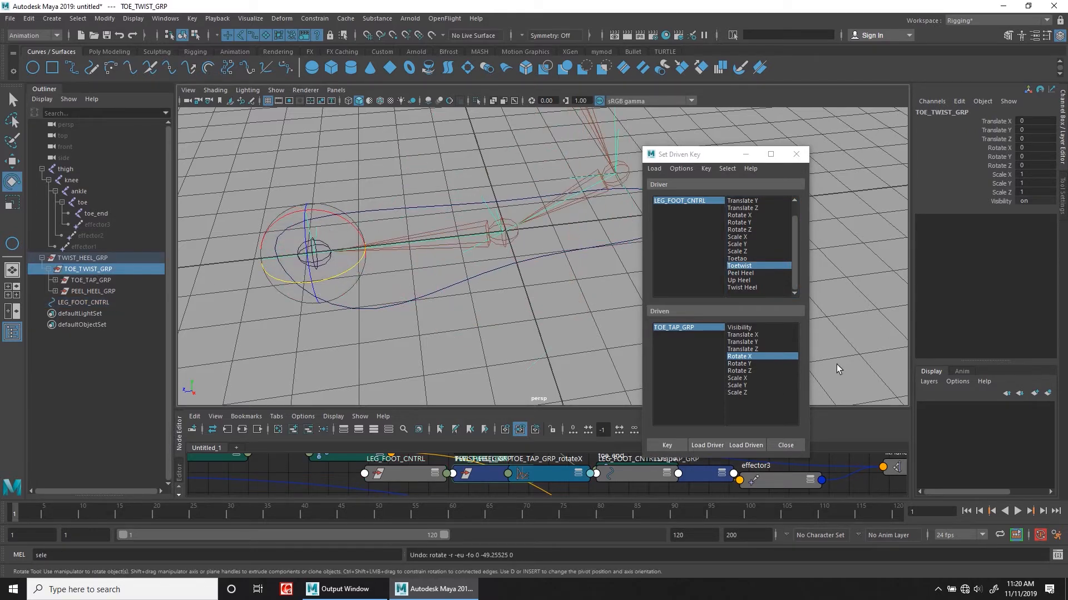
click(751, 445)
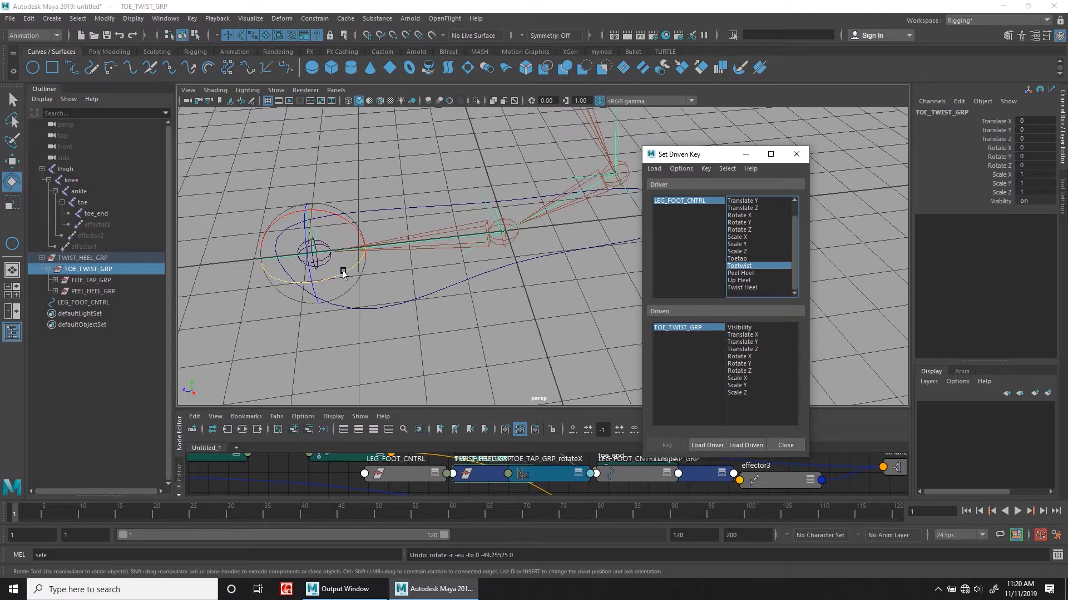
Key TOE_TWIST_GRP's Rotate Y at 0 against Toetwist at 0
drag(343, 274, 346, 269)
key(ctrl+z)
click(745, 365)
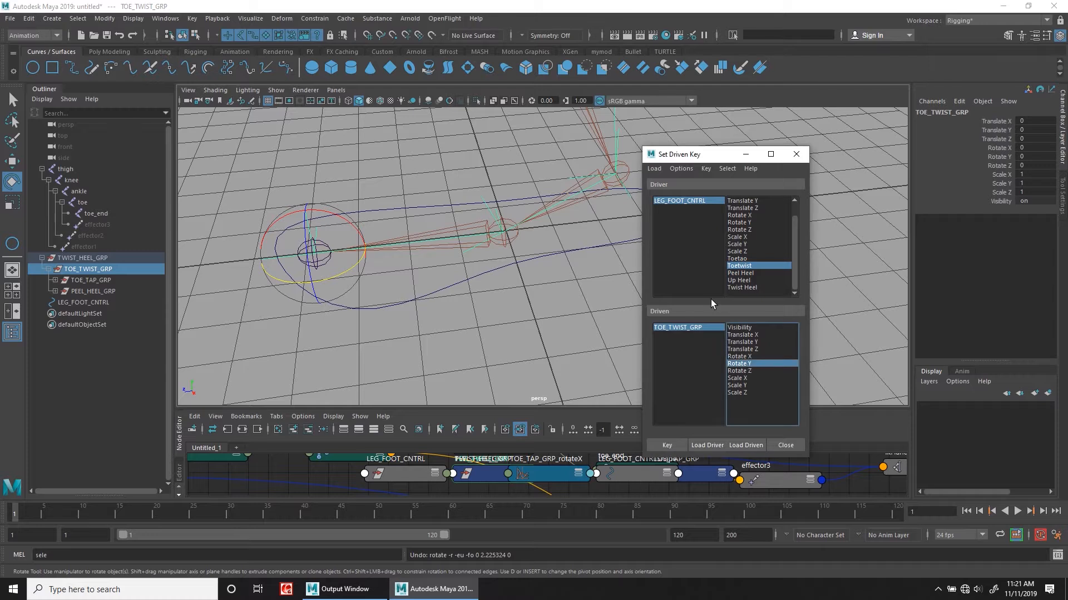
click(759, 445)
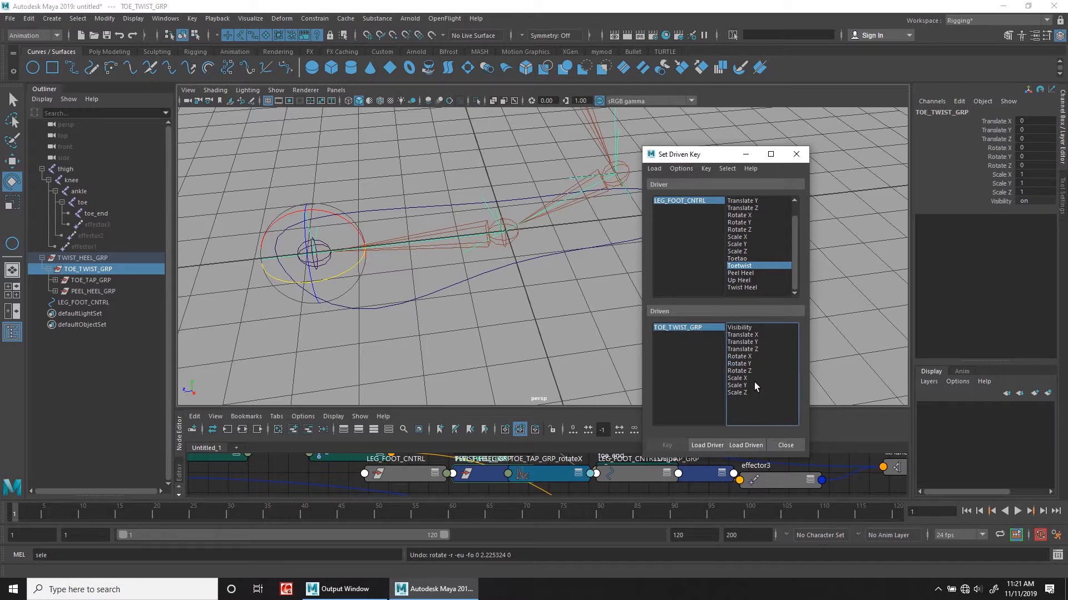
click(749, 365)
click(670, 445)
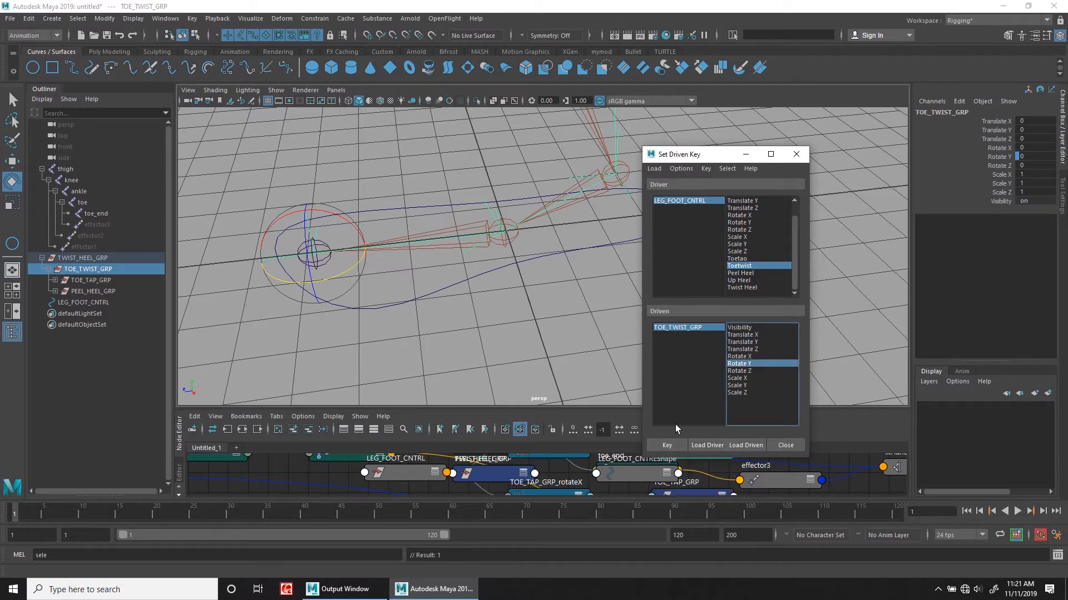
Set Toetwist to 10, give TOE_TWIST_GRP a negative Rotate Y value, and key that relationship
click(702, 204)
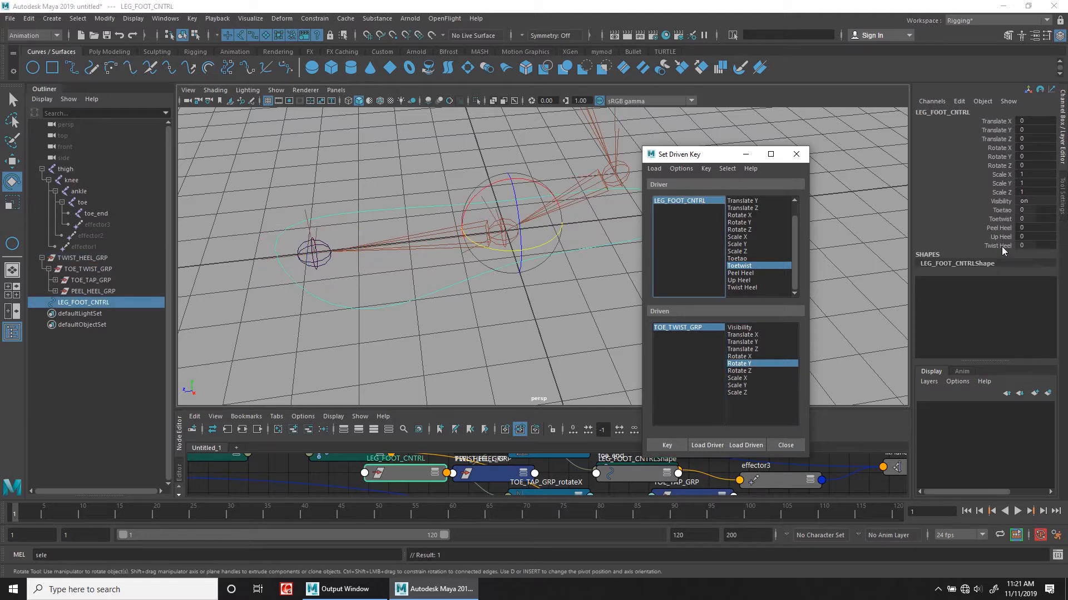
click(999, 219)
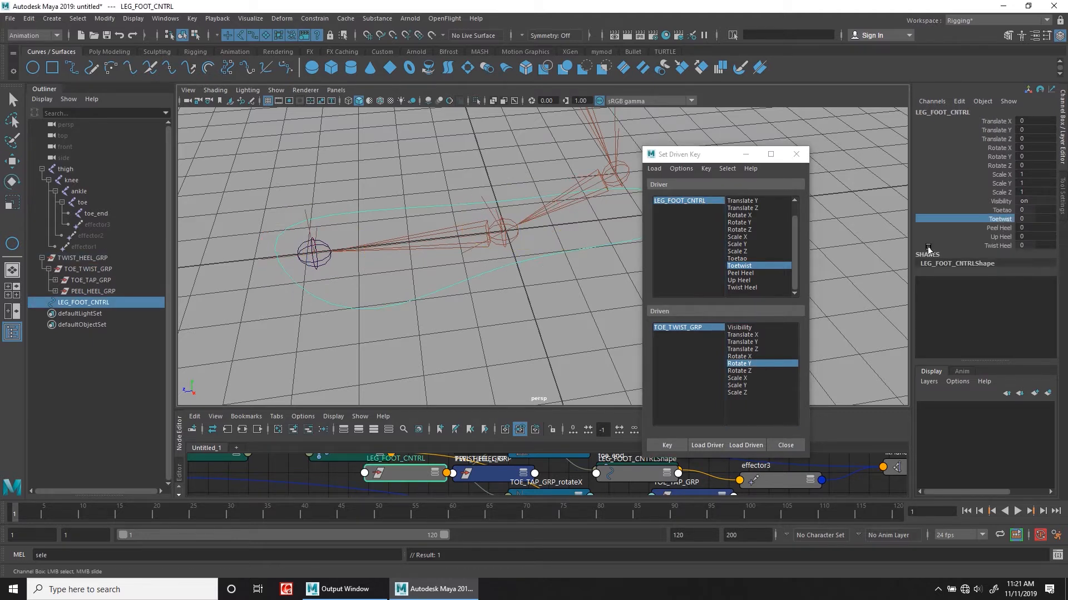
middle_drag(395, 315, 849, 273)
click(678, 328)
click(1000, 157)
middle_drag(545, 349, 437, 363)
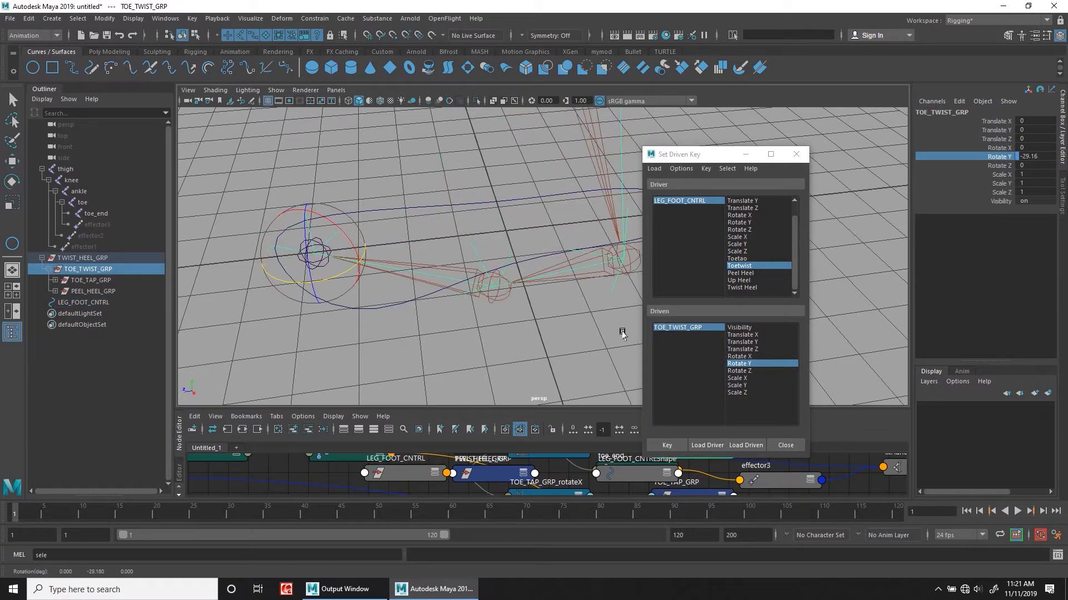
click(1041, 159)
text(-)
key(Return)
click(667, 445)
Set Toetwist to -10 and TOE_TWIST_GRP's Rotate Y to 45, and key that relationship
click(686, 200)
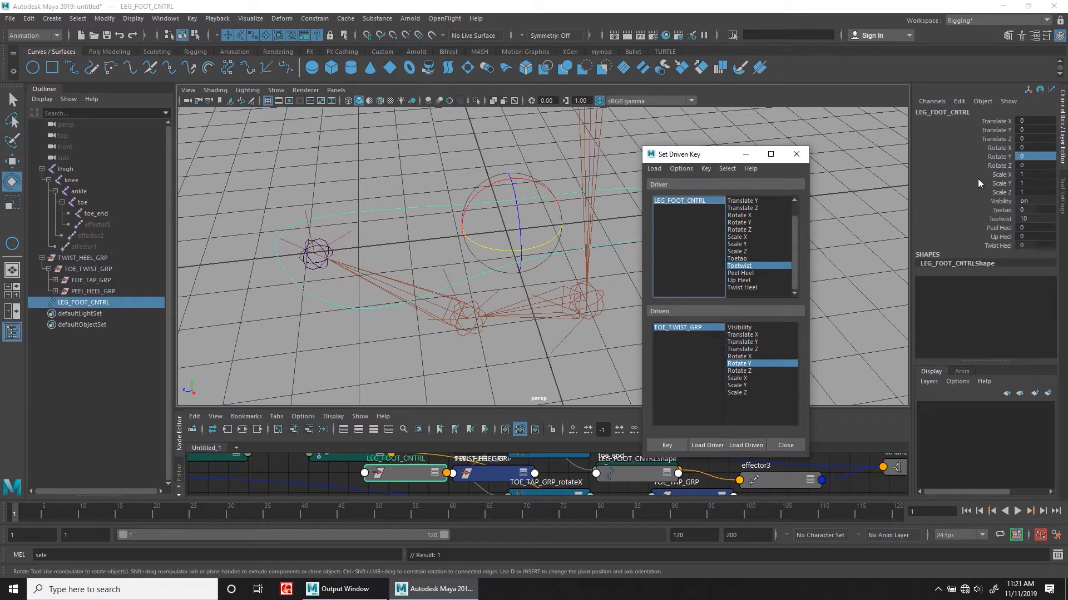
click(998, 219)
middle_drag(374, 286, 241, 307)
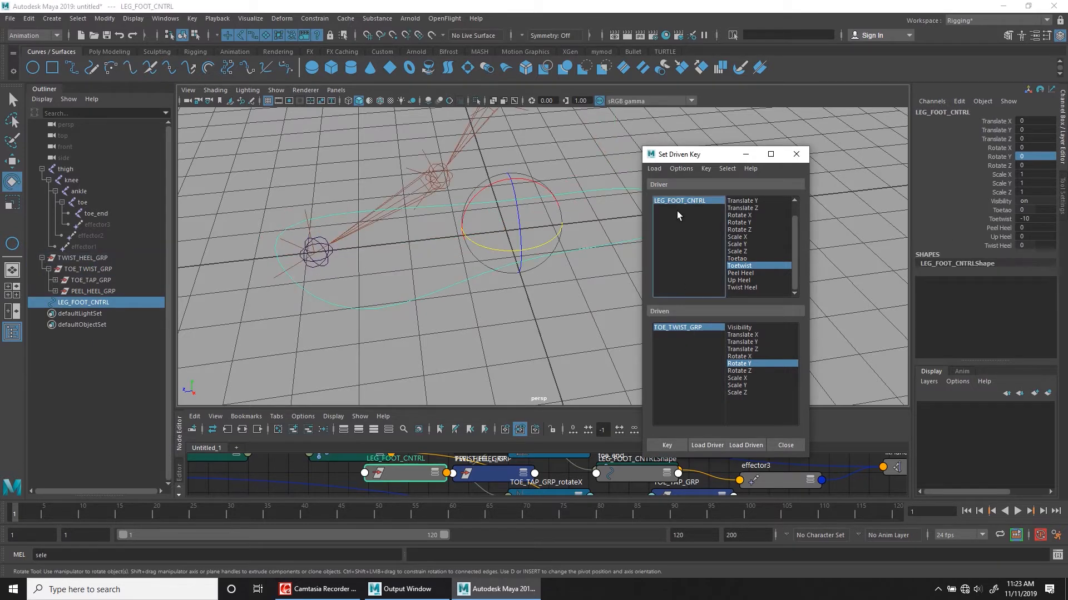
click(687, 327)
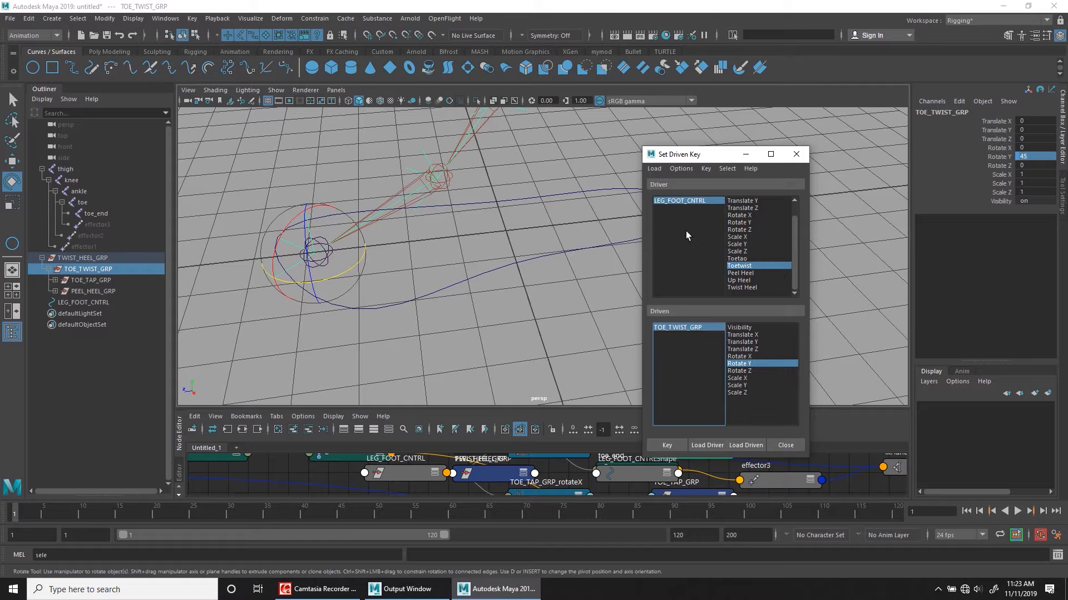
click(667, 447)
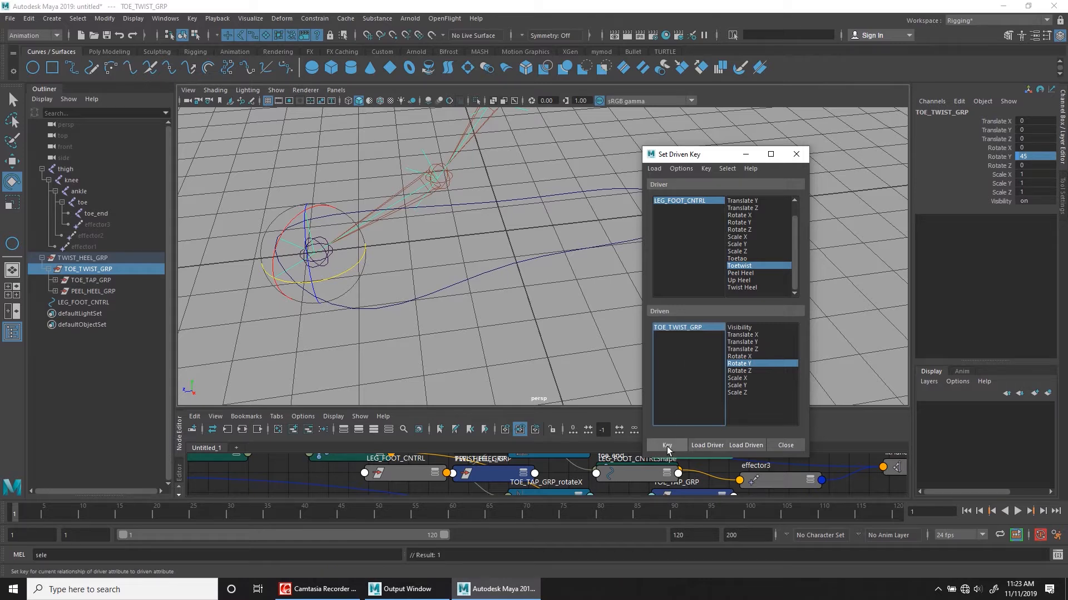
Test the toe twist by scrubbing LEG_FOOT_CNTRL's Toetwist, and reset Toetwist to 0
click(481, 271)
click(1001, 219)
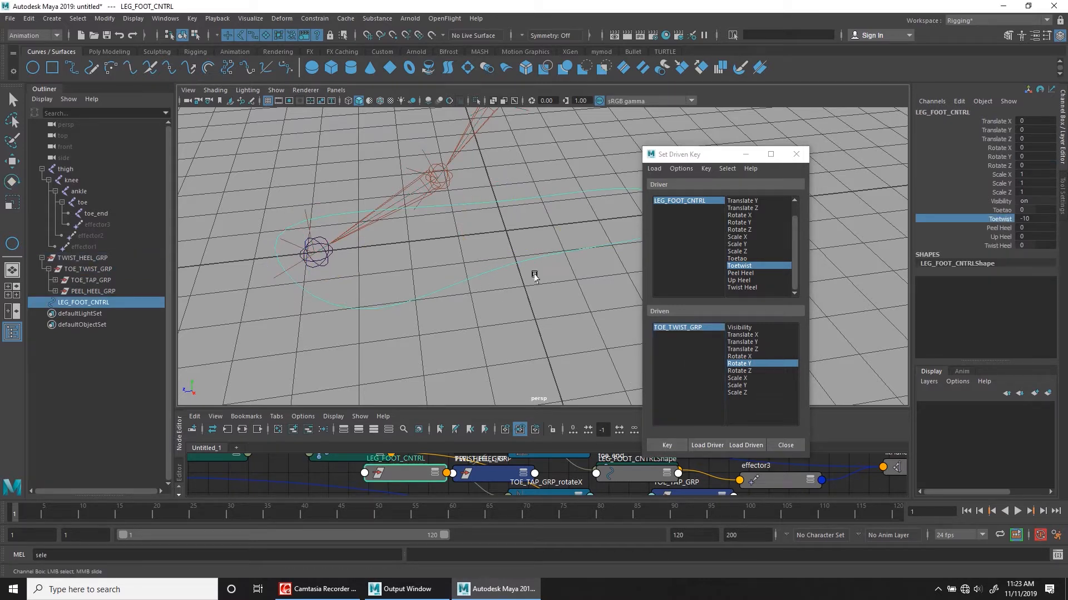
middle_drag(348, 281, 362, 258)
double_click(1034, 219)
key(Return)
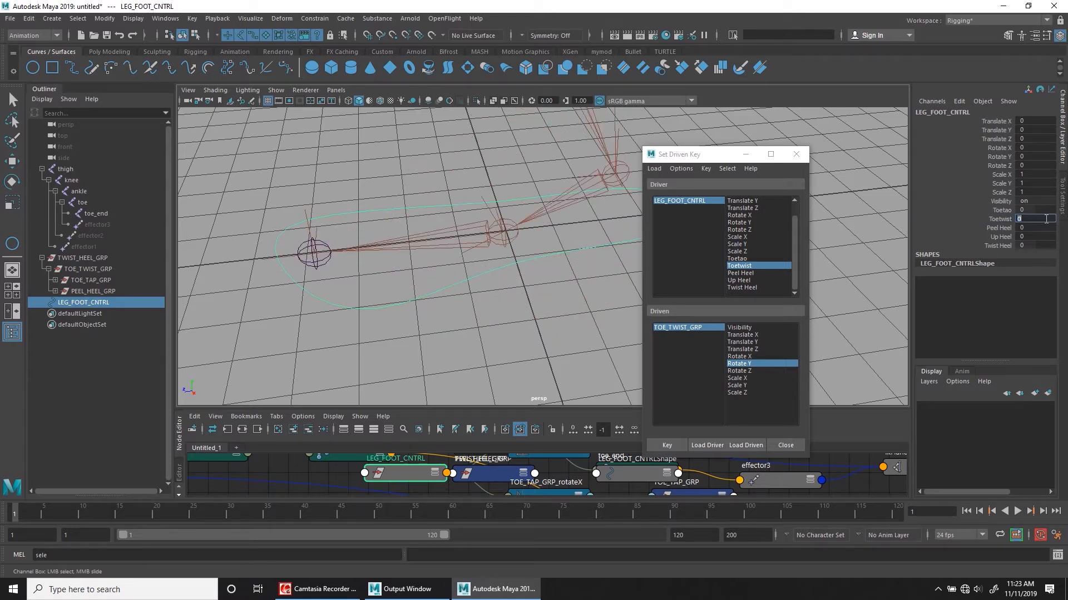
Load PEEL_HEEL_GRP as the driven object and key its Rotate X at 0 against Peel Heel at 0
click(747, 273)
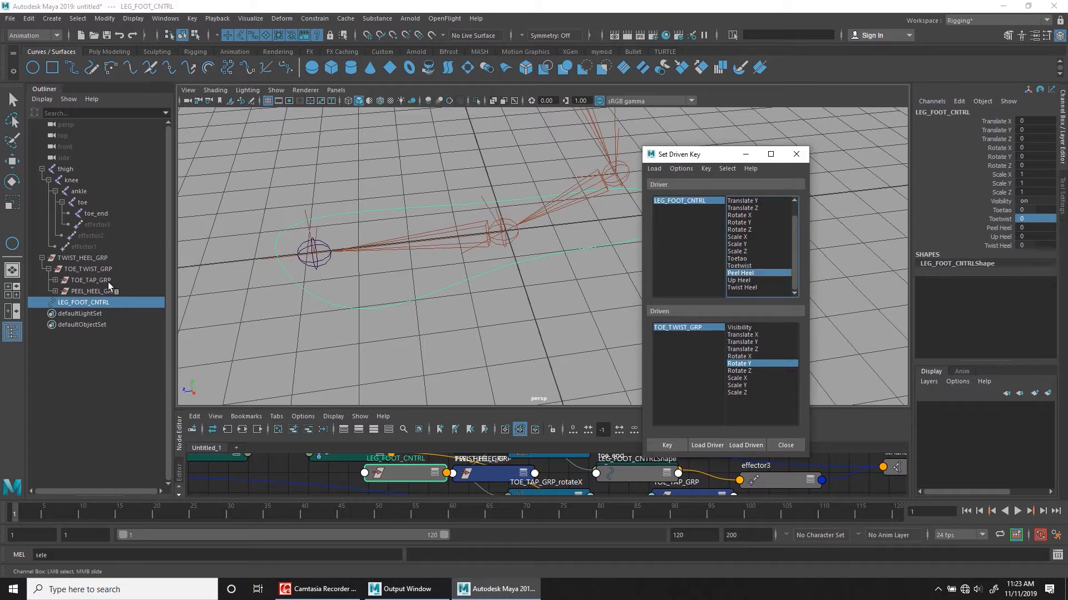
click(92, 291)
key(e)
click(745, 445)
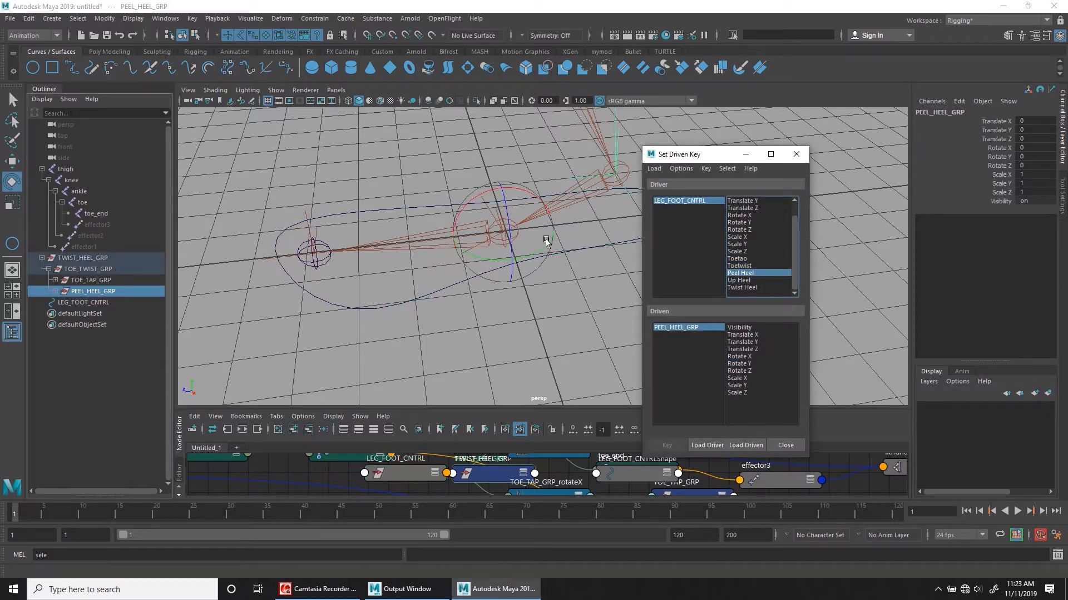
drag(520, 190, 495, 186)
key(ctrl+z)
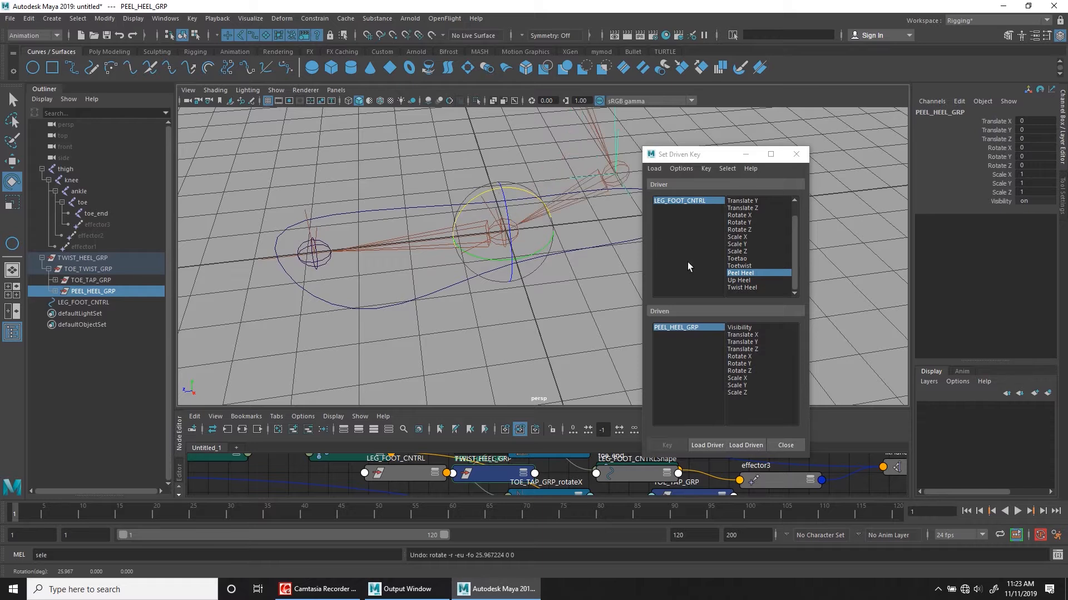
click(739, 357)
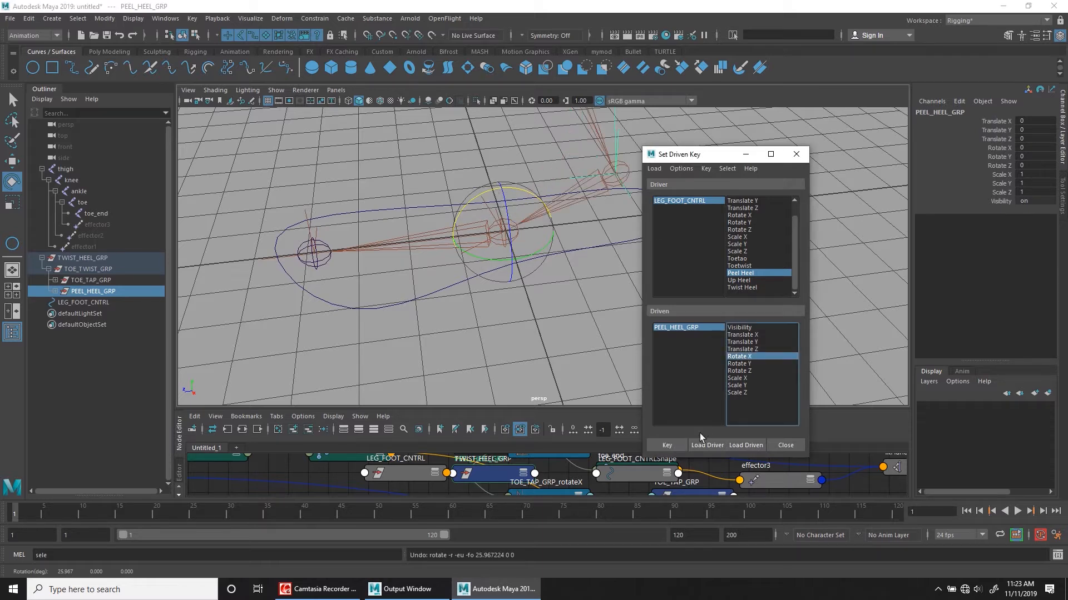
click(670, 446)
Set LEG_FOOT_CNTRL's Peel Heel to 10 and PEEL_HEEL_GRP's Rotate X to 45, and key that relationship
click(681, 201)
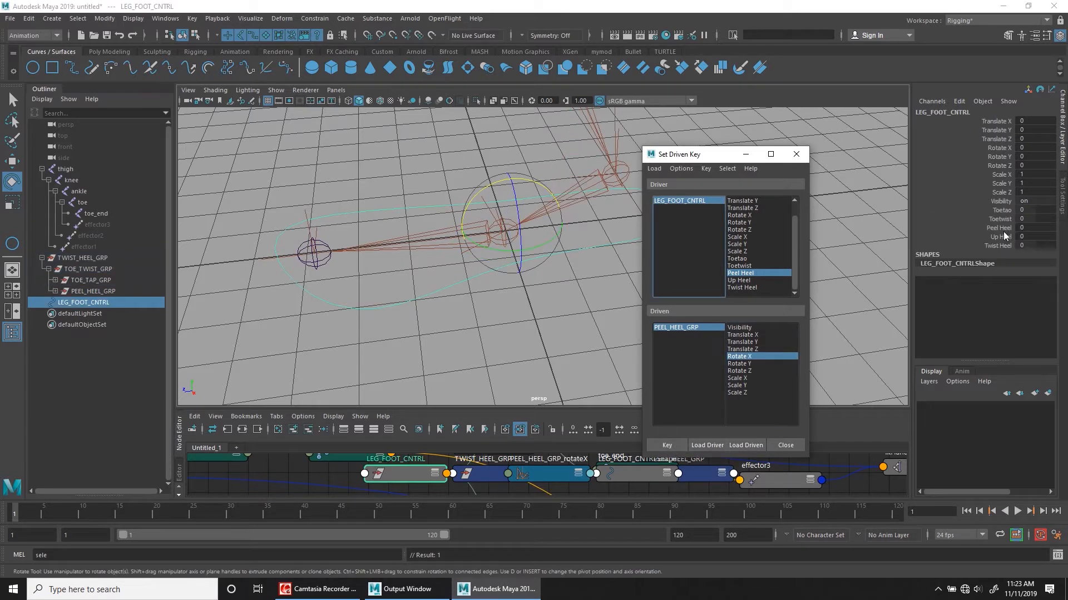
click(682, 328)
click(990, 146)
middle_drag(457, 266, 519, 274)
double_click(1039, 148)
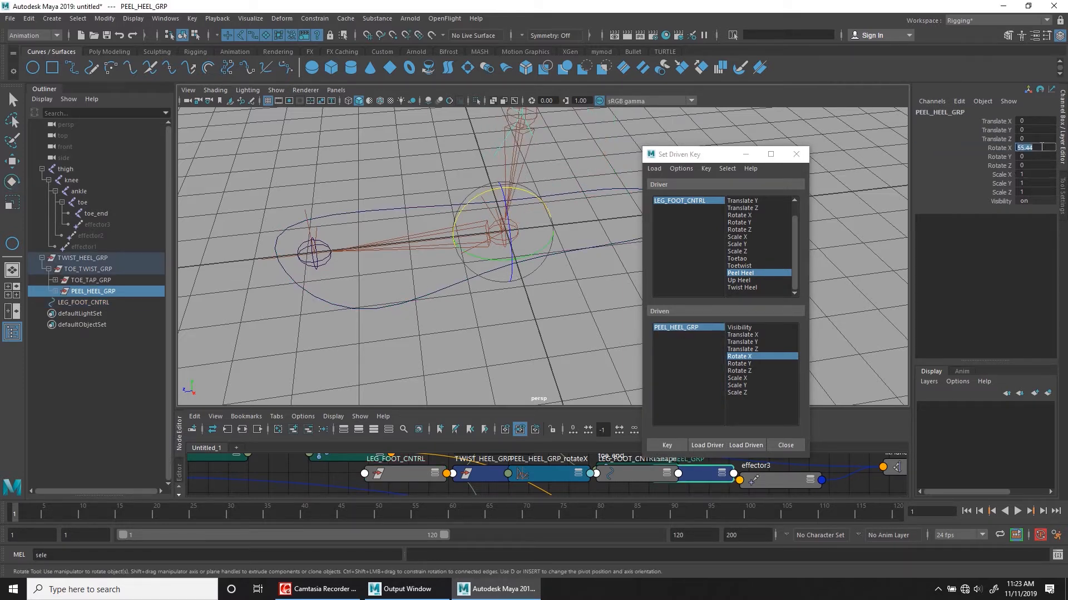
text(45)
key(Return)
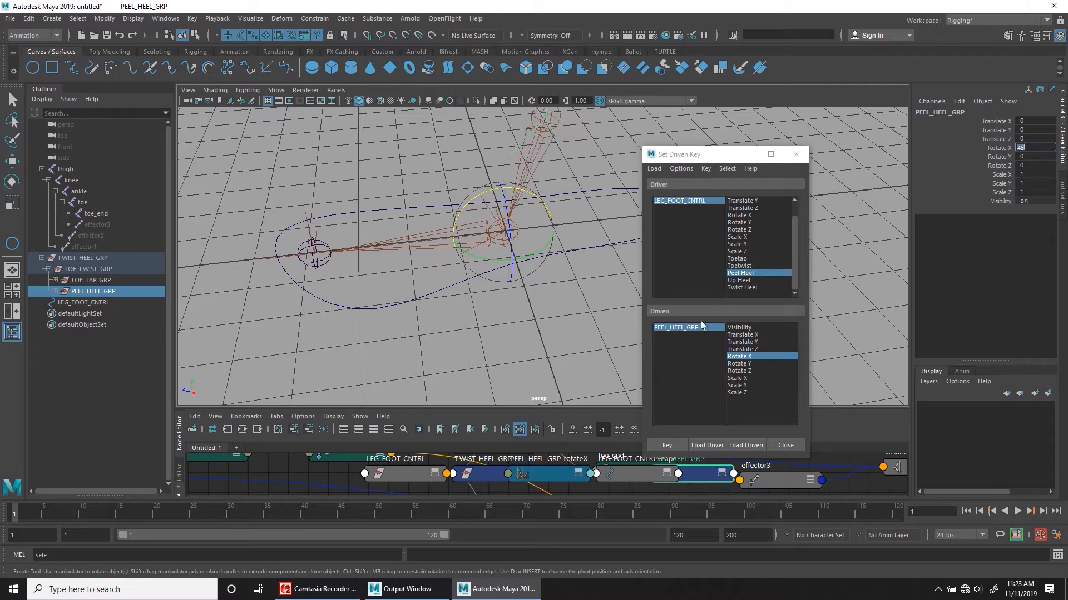
click(682, 444)
Test the heel peel by scrubbing LEG_FOOT_CNTRL's Peel Heel, and return Peel Heel to 0
click(705, 202)
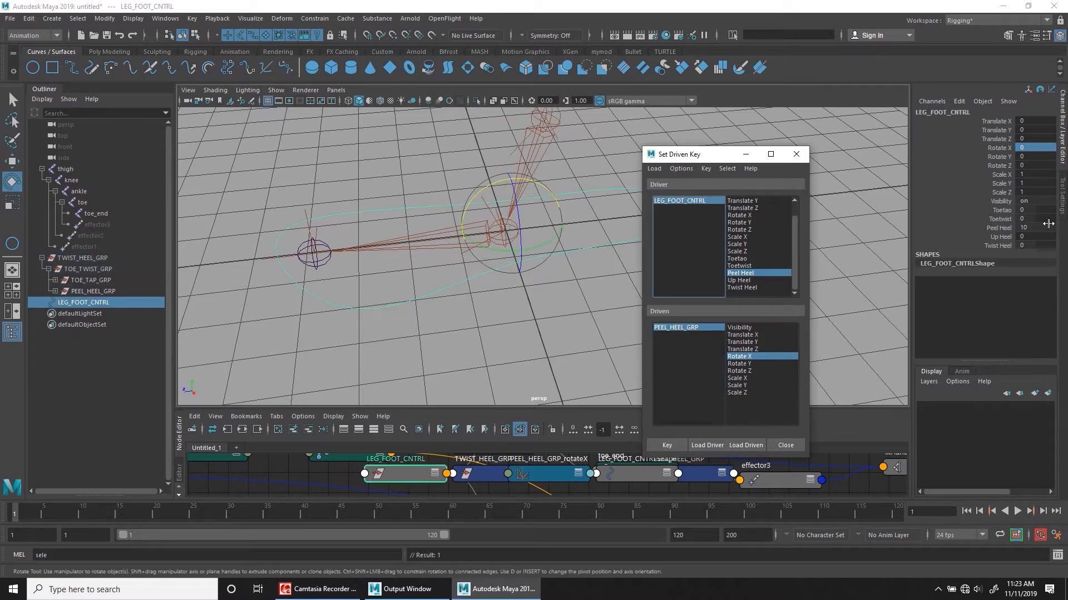
click(1004, 233)
middle_drag(509, 268, 219, 234)
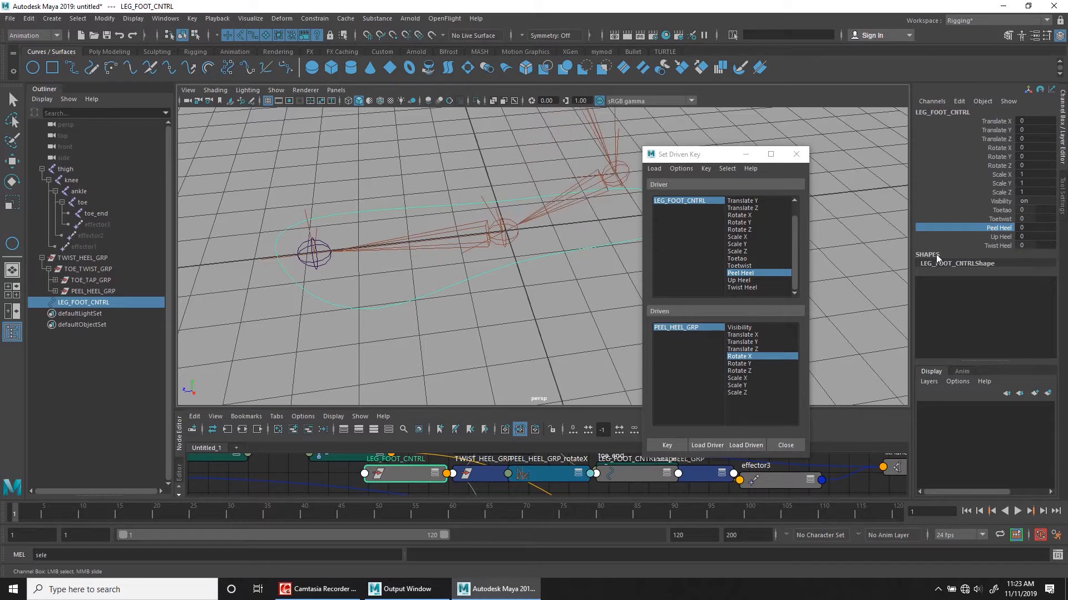
Test-rotate TOE_TWIST_GRP about X, undo the rotation, and load the group as the driven object
click(1001, 238)
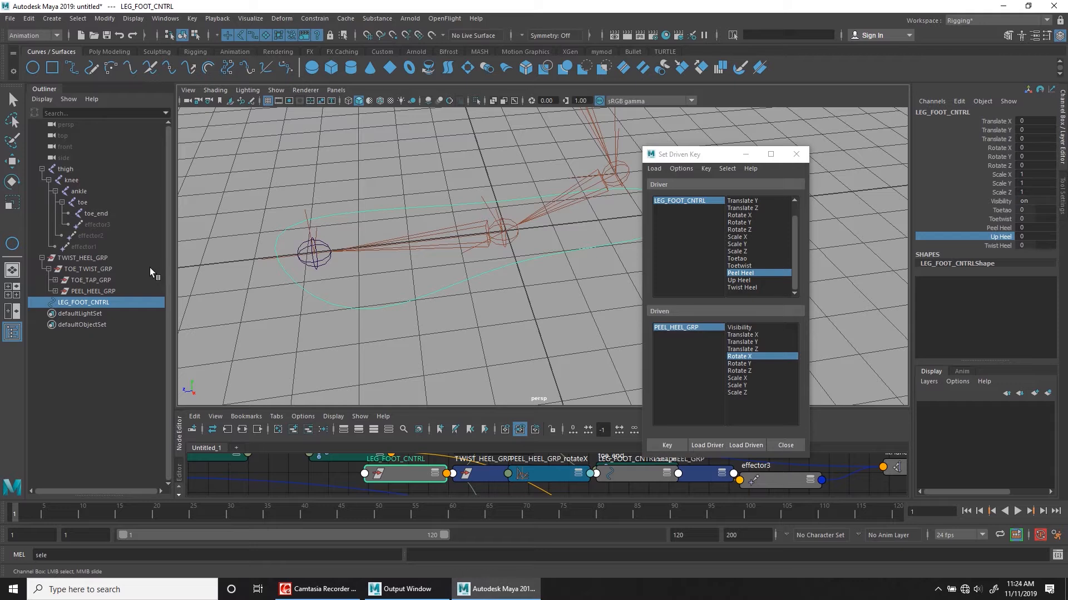
click(104, 281)
key(e)
click(88, 270)
drag(362, 218, 305, 211)
key(ctrl+z)
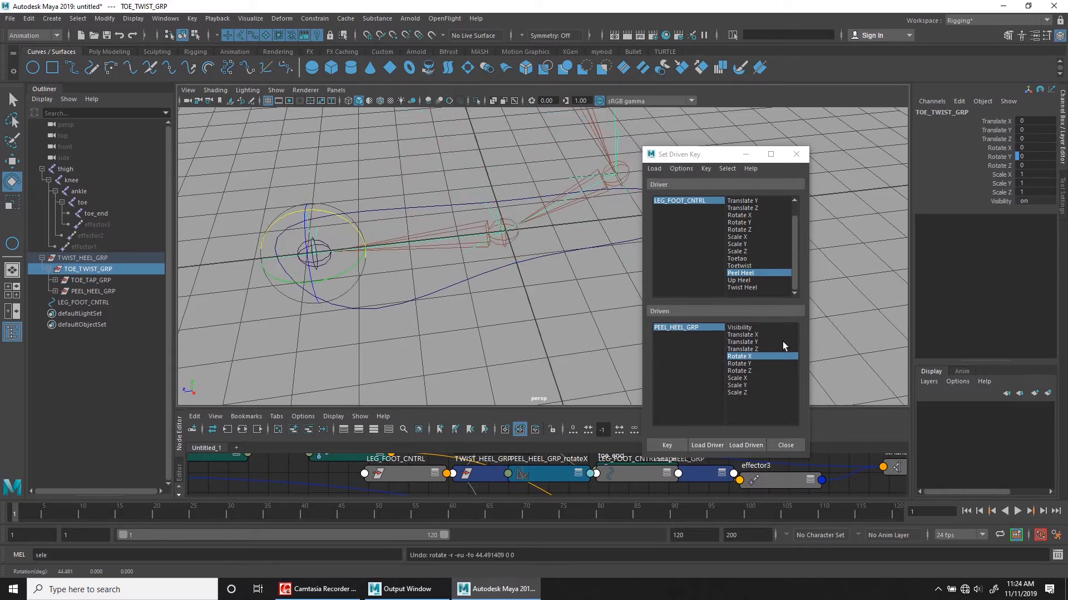
click(745, 445)
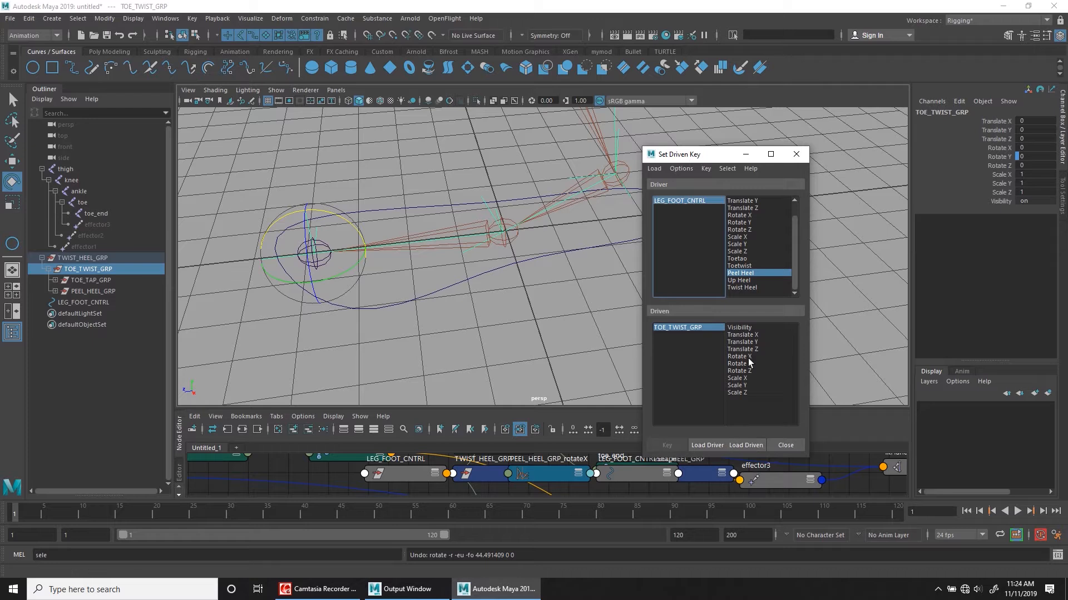
Key TOE_TWIST_GRP's Rotate X at 0 against LEG_FOOT_CNTRL's Up Heel at 0
drag(349, 226, 317, 209)
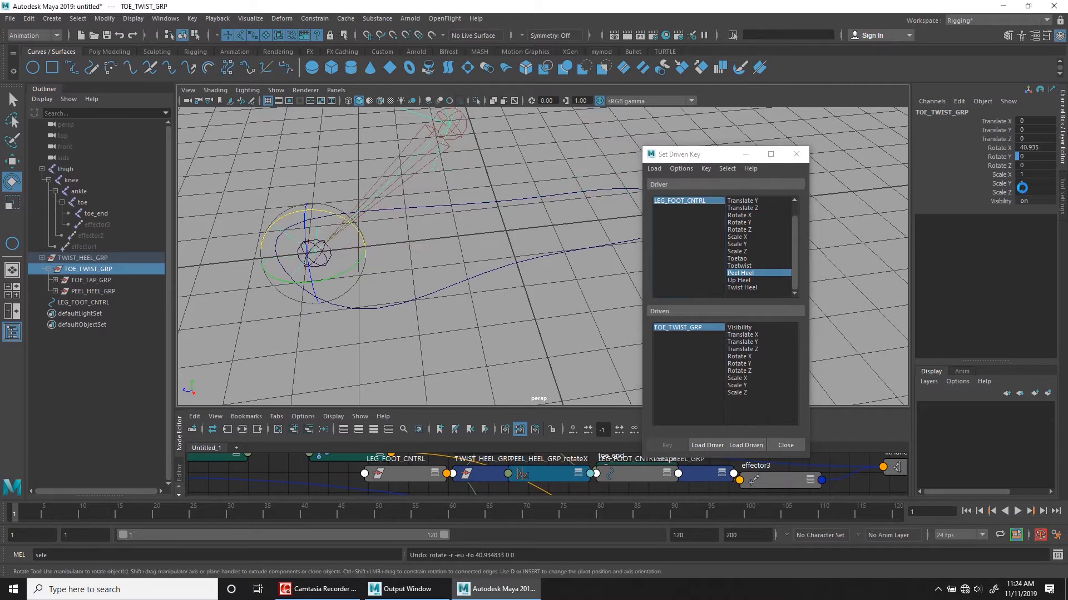
click(754, 358)
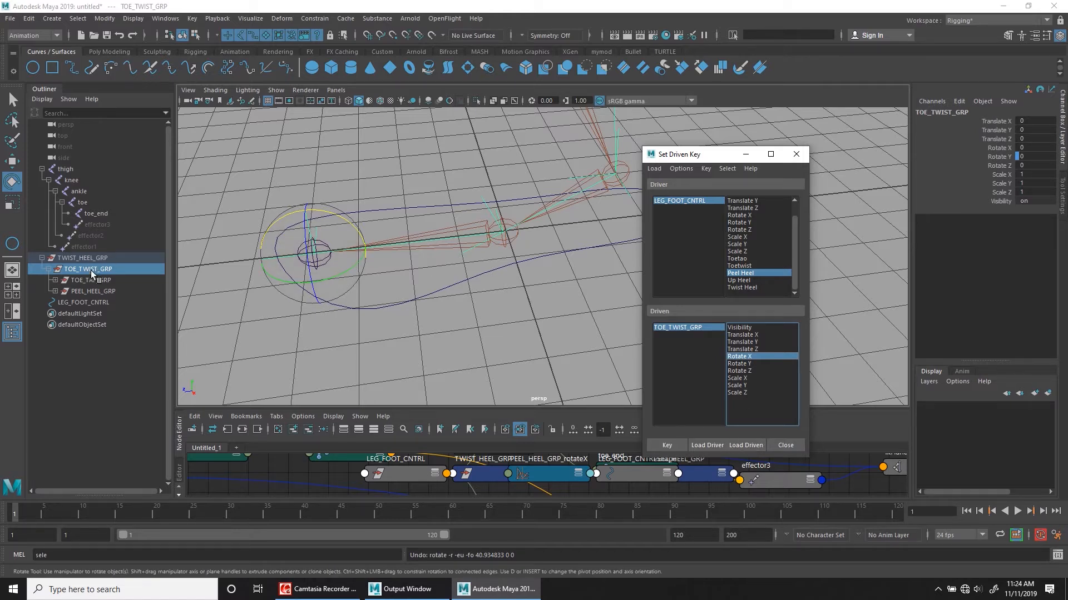
click(752, 445)
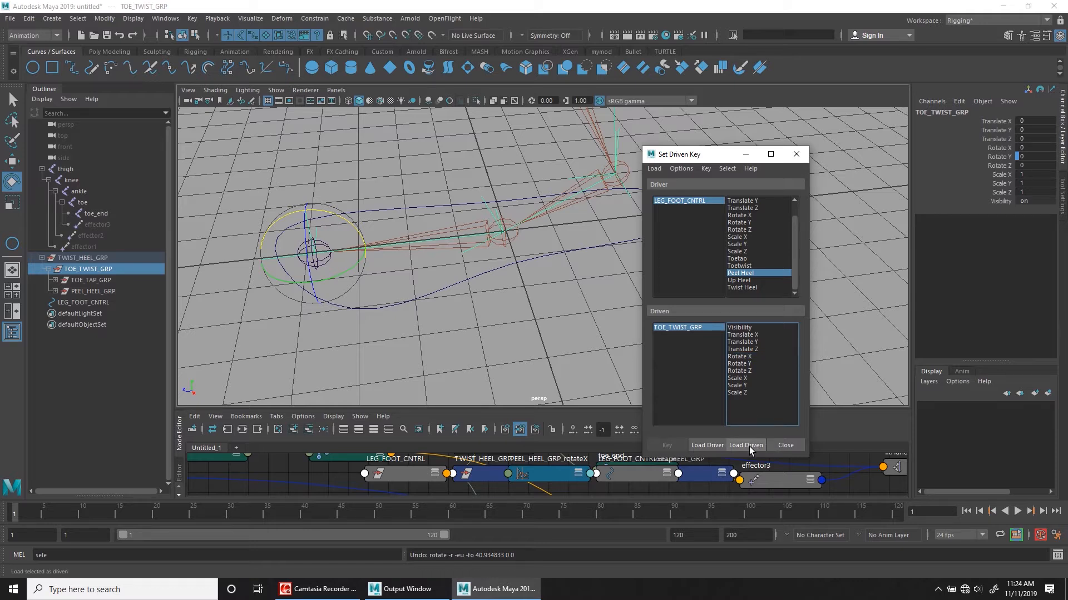
click(749, 358)
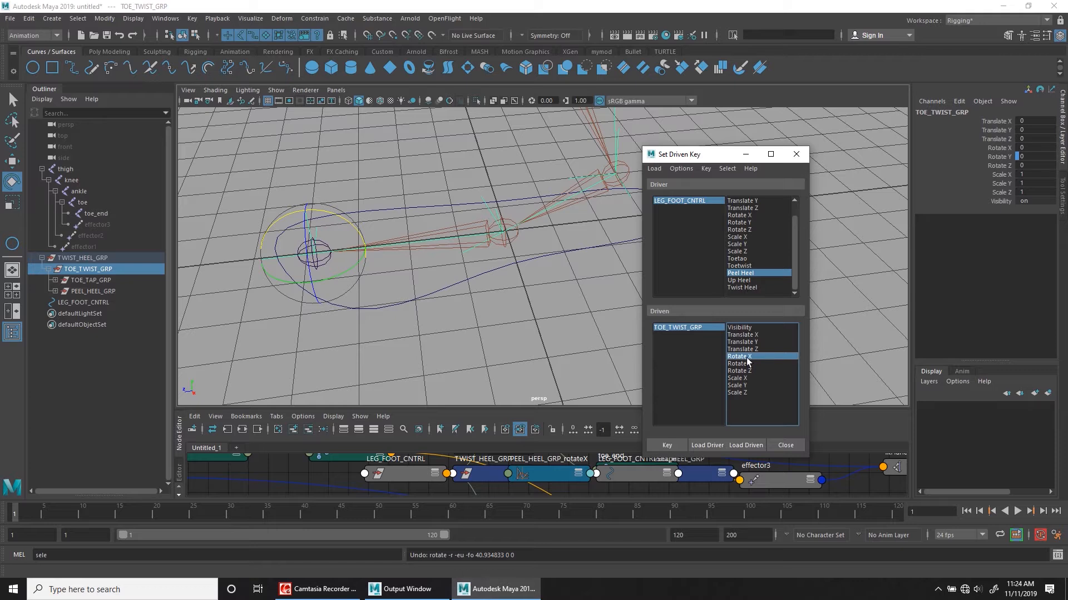
click(747, 282)
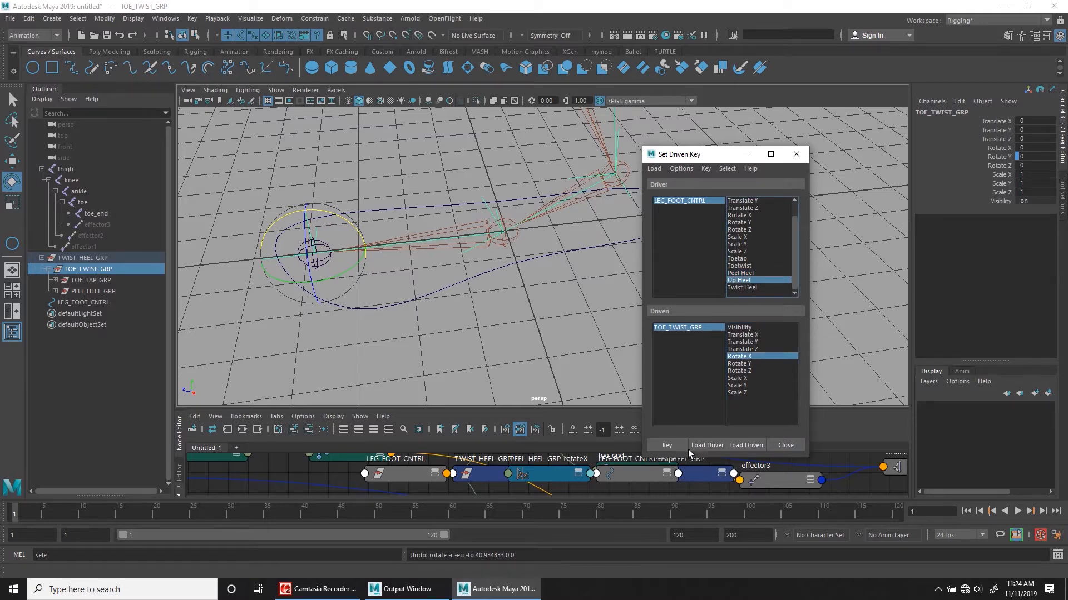
click(670, 445)
Set Up Heel to 10 and TOE_TWIST_GRP's Rotate X to 45, and key that relationship
click(715, 203)
click(998, 238)
middle_drag(612, 298, 709, 296)
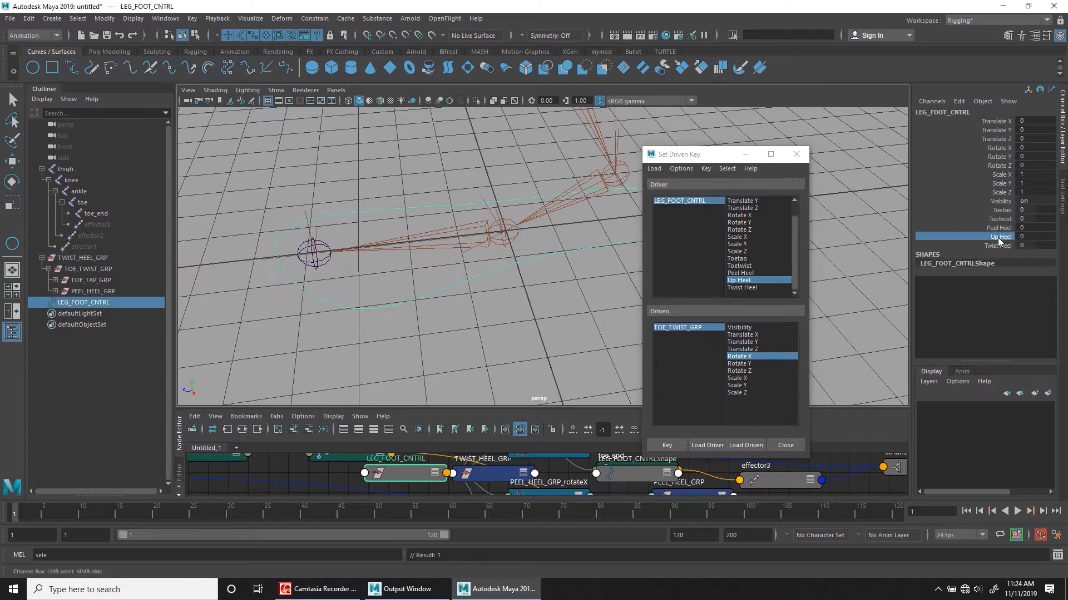
click(699, 328)
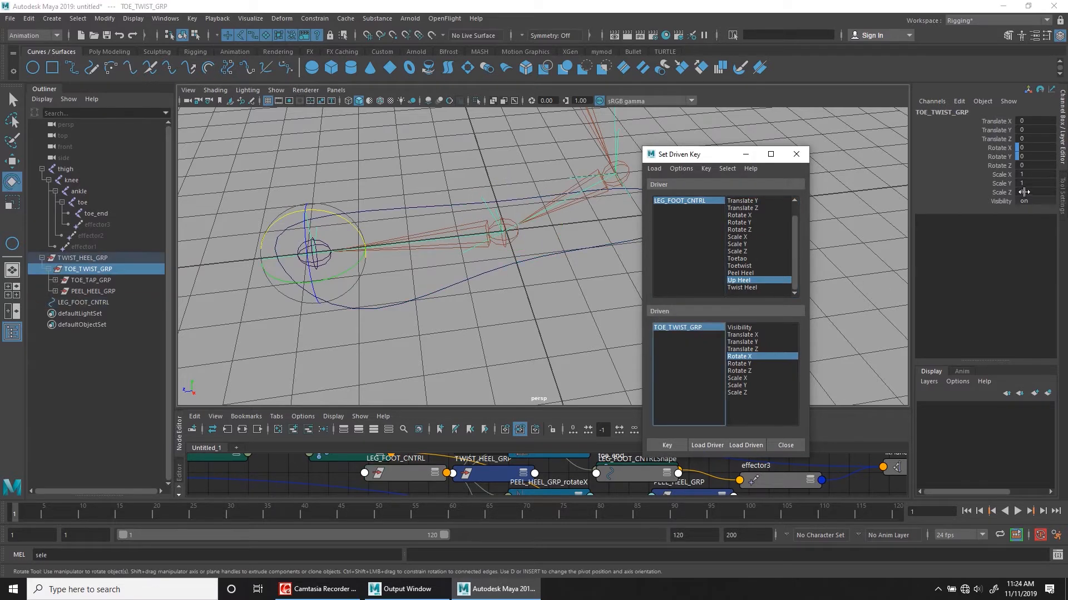
click(1003, 149)
middle_drag(492, 334, 534, 329)
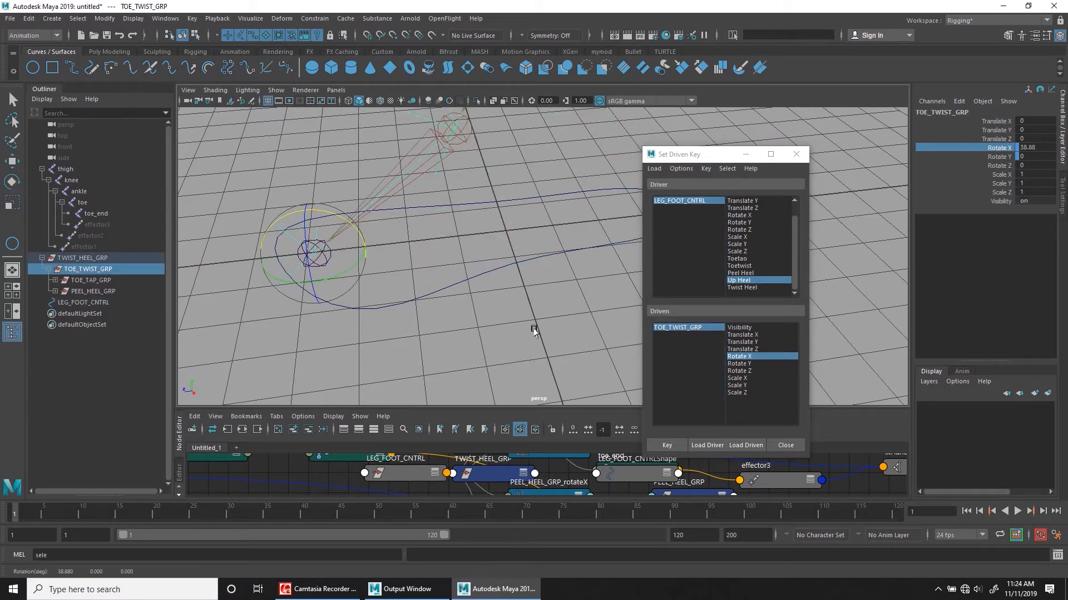
click(1034, 148)
text(45)
key(Return)
click(667, 445)
Reset LEG_FOOT_CNTRL's Up Heel to 0
click(684, 201)
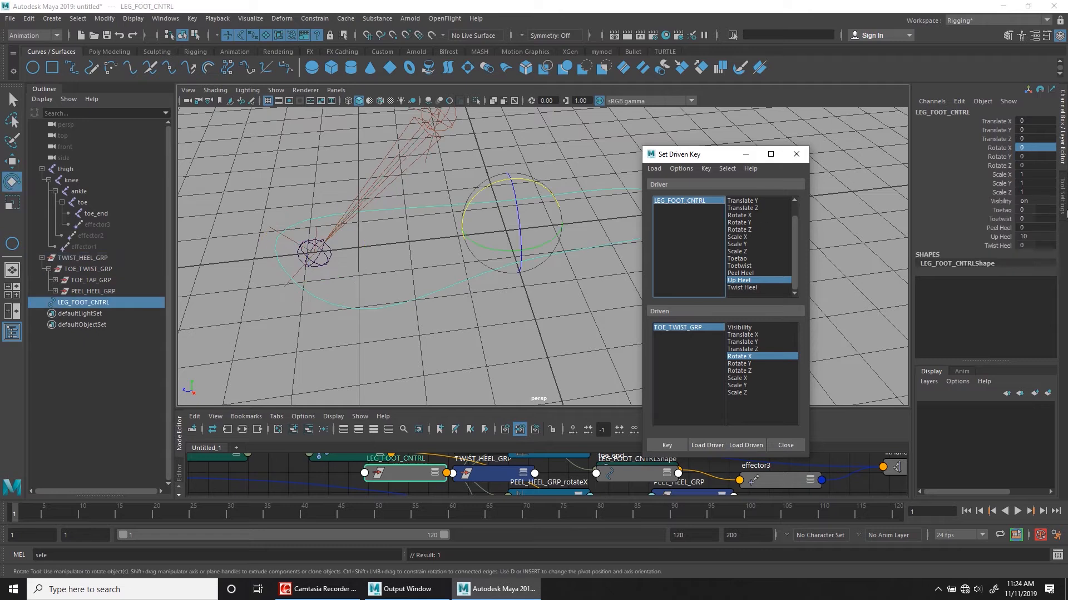
click(1037, 237)
text(0)
key(Return)
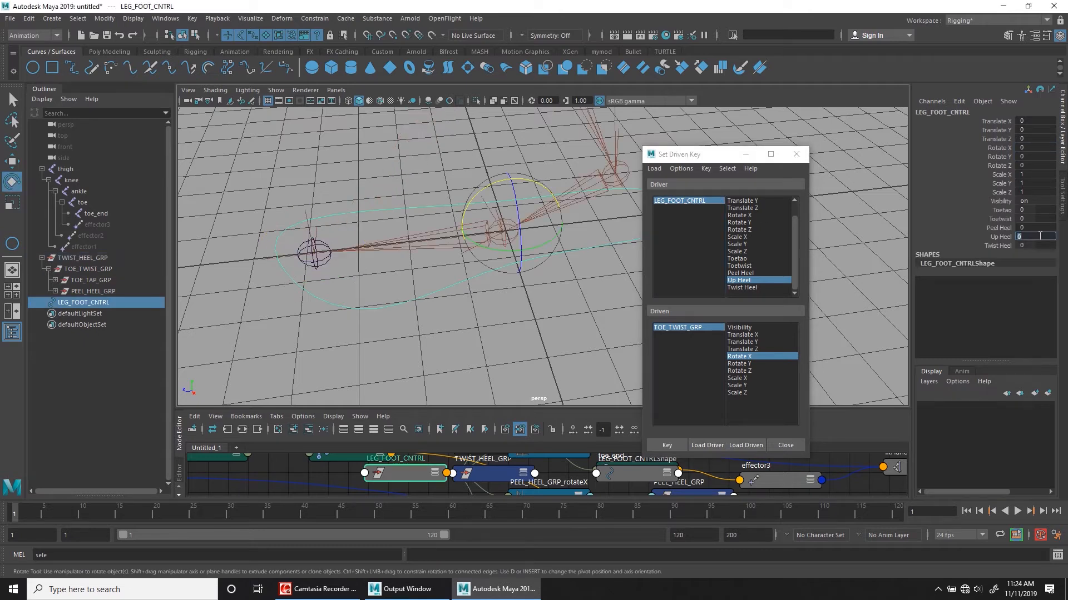
Load TWIST_HEEL_GRP as the driven object and key its Rotate Y at 0 against Twist Heel at 0
click(753, 288)
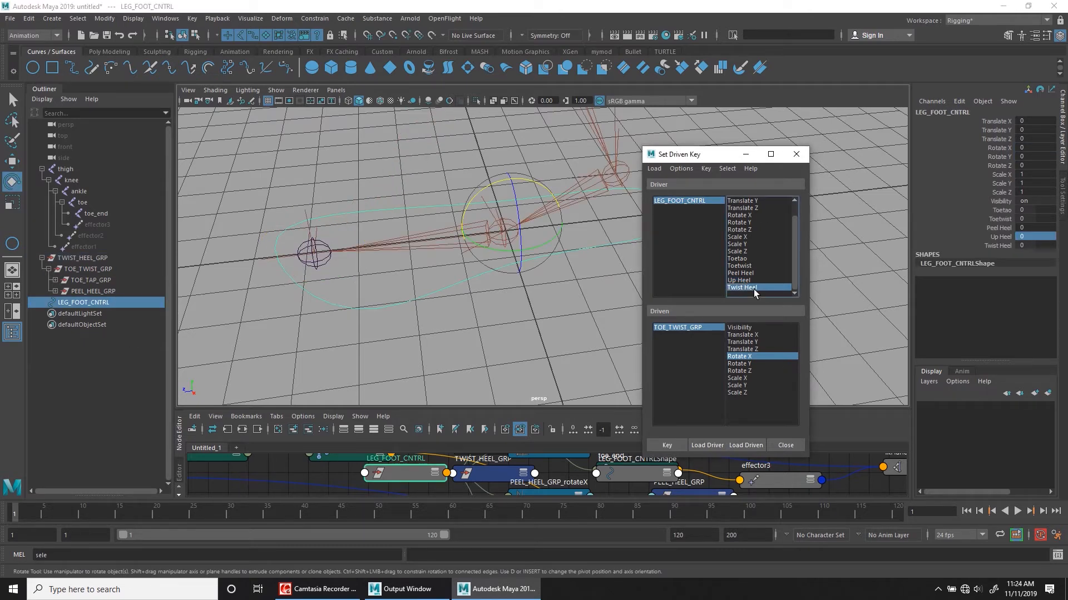
click(101, 258)
click(751, 445)
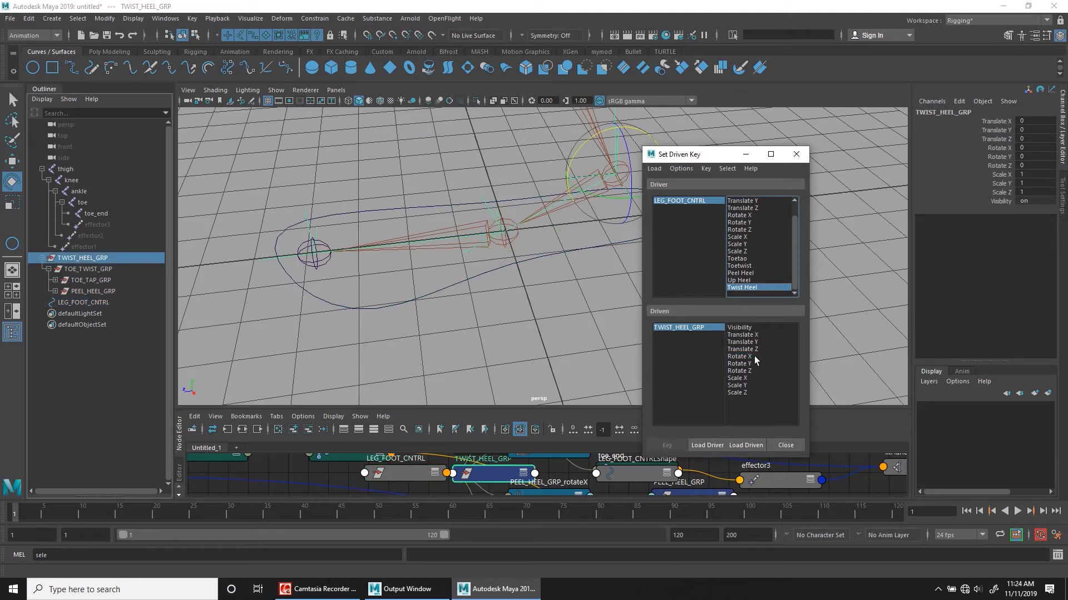
click(745, 363)
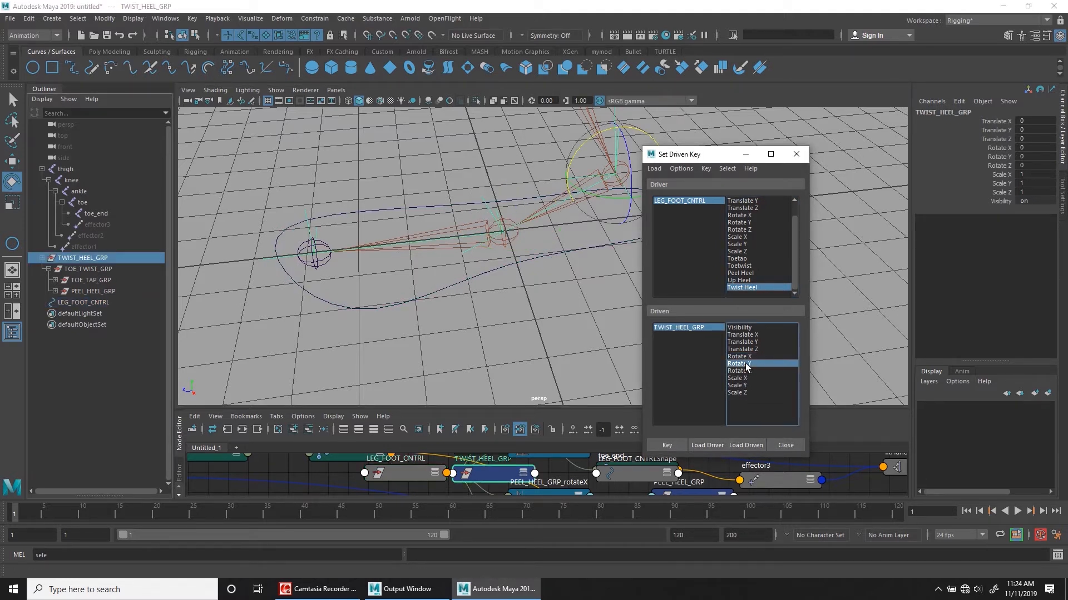
click(667, 446)
Give Twist Heel and TWIST_HEEL_GRP's Rotate Y positive values, and key that relationship
click(682, 201)
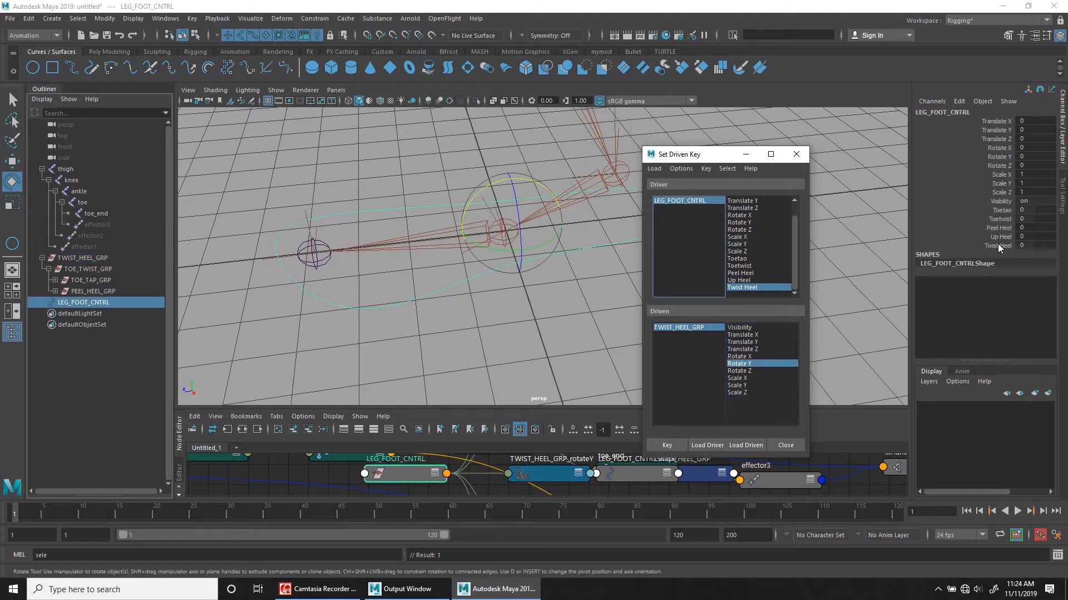
click(702, 326)
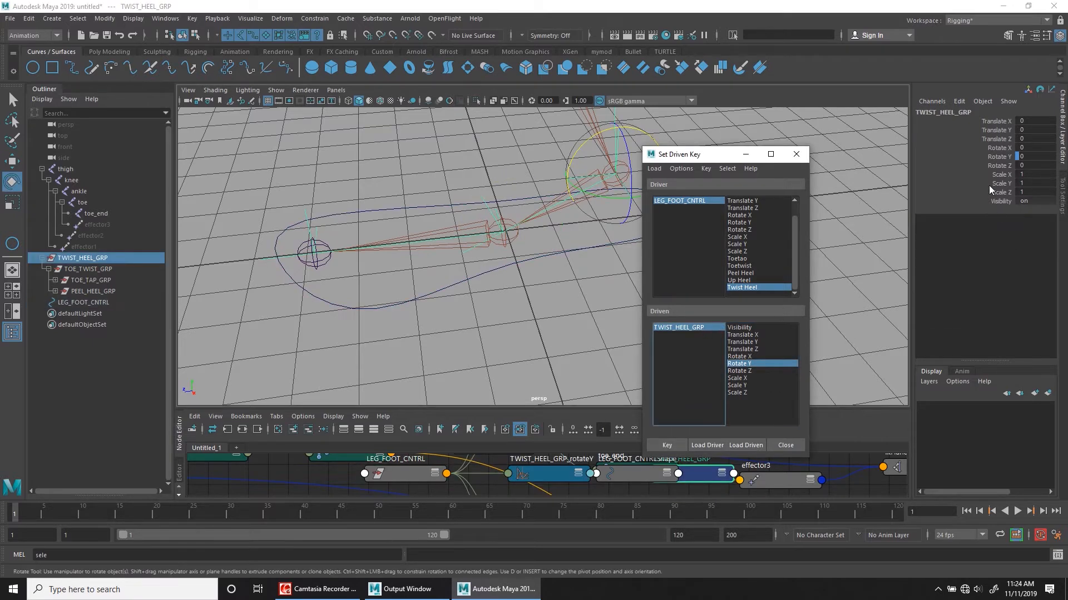
click(999, 156)
mouse_move(612, 325)
middle_down()
mouse_move(519, 327)
mouse_move(605, 330)
middle_up()
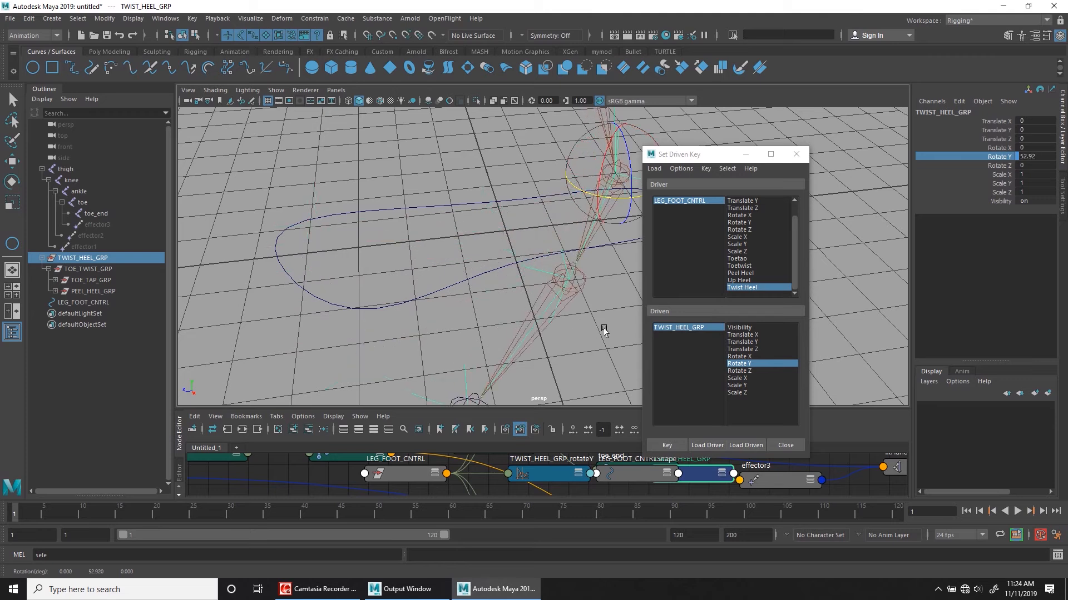
double_click(1029, 156)
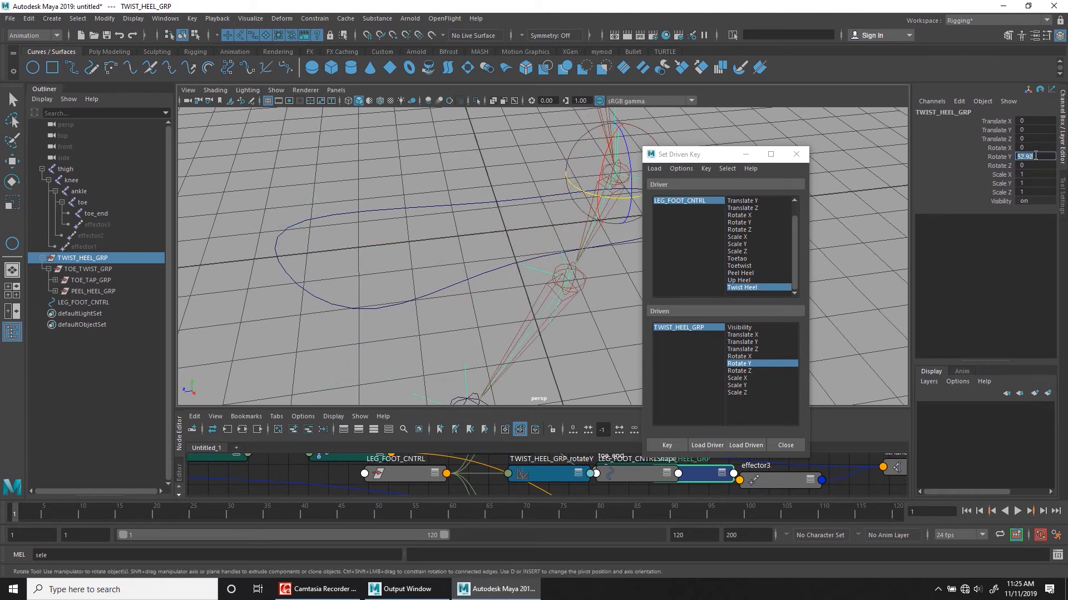
key(Return)
click(667, 446)
Lower Twist Heel to its negative limit, set TWIST_HEEL_GRP's Rotate Y to -45, and key that relationship
click(706, 203)
click(1003, 247)
middle_drag(515, 269, 218, 278)
click(687, 328)
key(e)
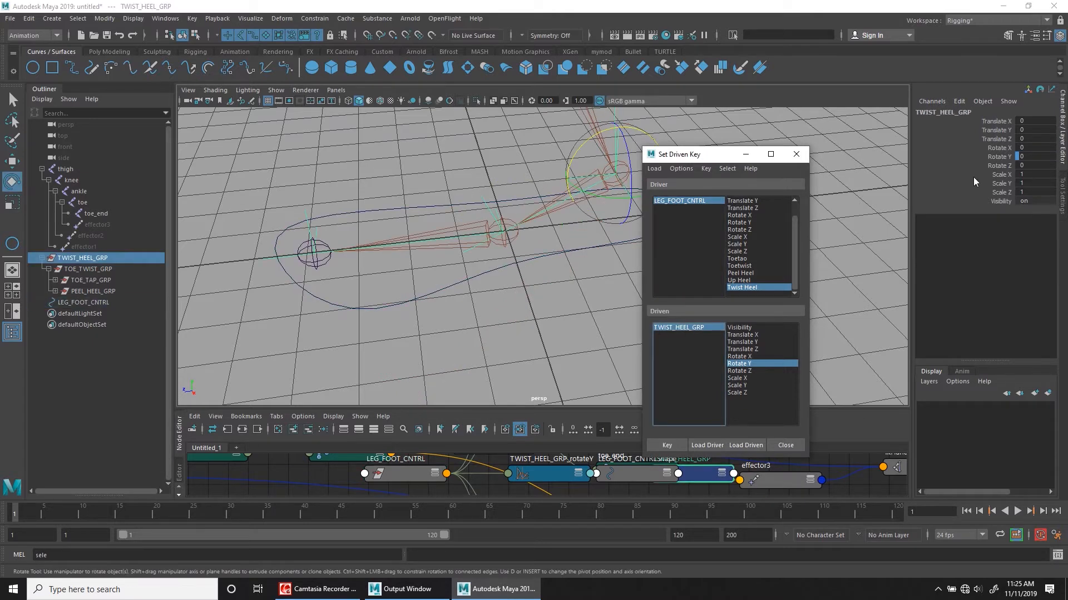
double_click(1027, 156)
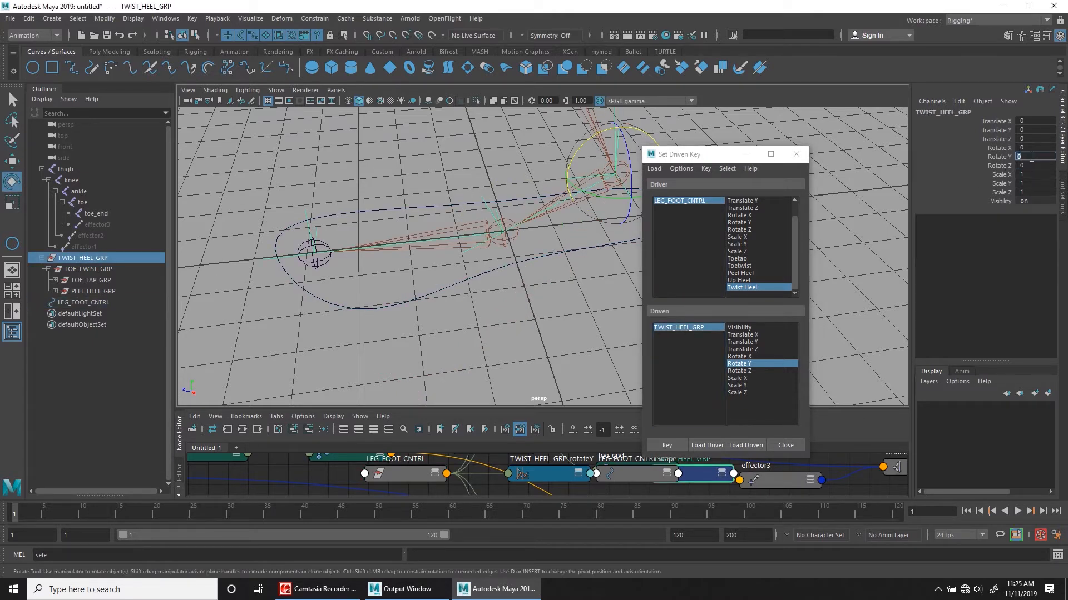
text(-45)
key(Return)
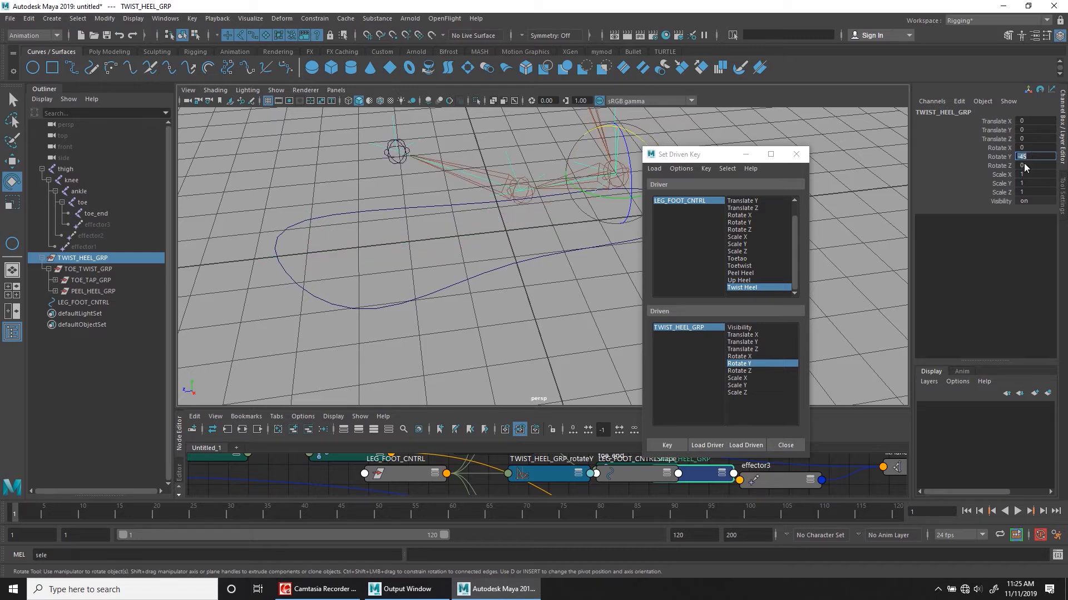
click(666, 445)
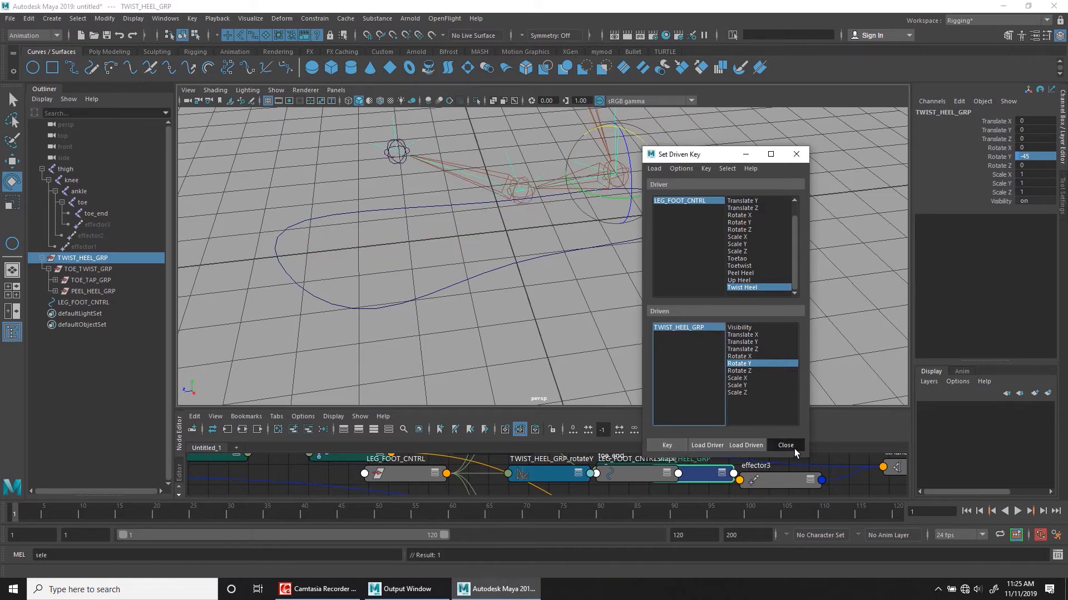
Close the Set Driven Key window, test the heel twist by scrubbing LEG_FOOT_CNTRL's Twist Heel, and reset Twist Heel to 0
click(794, 448)
drag(425, 266, 696, 354)
click(997, 245)
middle_drag(884, 289, 763, 299)
alt+drag(751, 307, 467, 347)
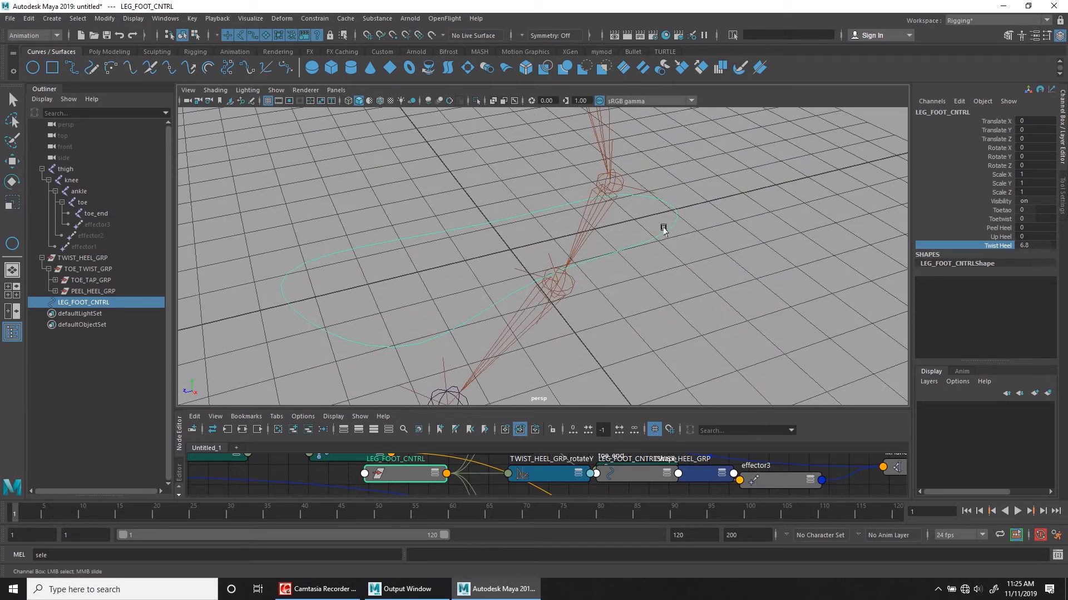
alt+drag(570, 247, 698, 274)
double_click(1036, 246)
text(0)
key(Return)
Test LEG_FOOT_CNTRL's Toetap and Toetwist attributes by scrubbing them, undoing each change
alt+drag(588, 287, 634, 312)
key(e)
key(w)
click(1001, 210)
middle_drag(1045, 209, 722, 301)
key(ctrl+z)
click(999, 219)
key(ctrl+z)
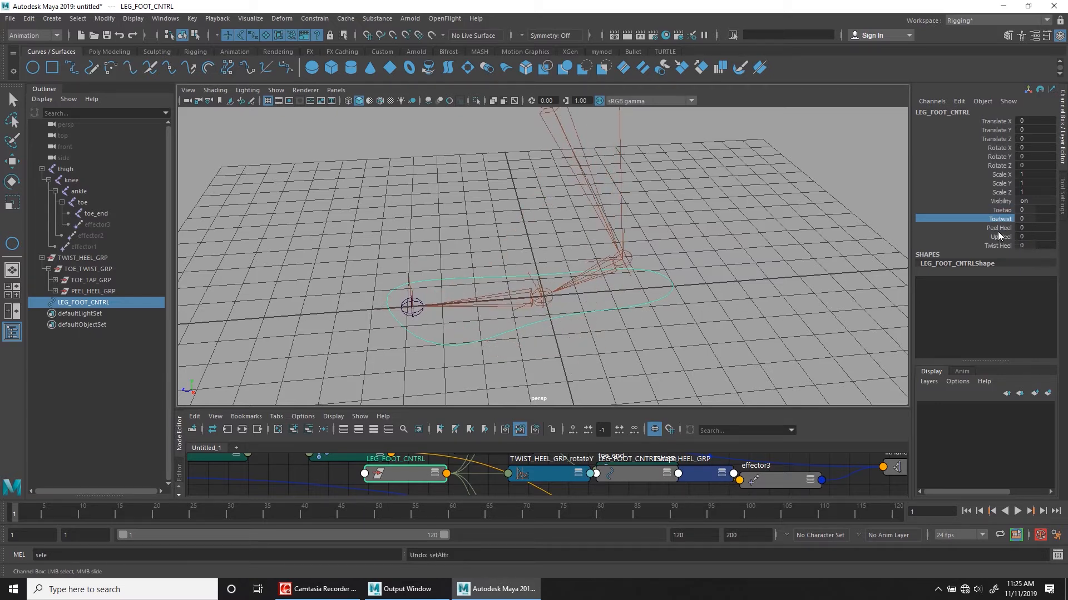
Test LEG_FOOT_CNTRL's Peel Heel, Up Heel and Twist Heel attributes by scrubbing them, undoing each change
click(999, 228)
middle_drag(638, 332, 727, 308)
key(ctrl+z)
click(999, 238)
middle_drag(591, 336, 743, 307)
key(ctrl+z)
click(995, 246)
middle_drag(510, 306, 630, 304)
key(ctrl+z)
Create a NURBS circle snapped to the knee joint and move it forward to Translate Z about 2.231
scroll(653, 304, down, 5)
alt+drag(654, 305, 688, 332)
scroll(638, 307, up, 4)
click(737, 279)
click(38, 67)
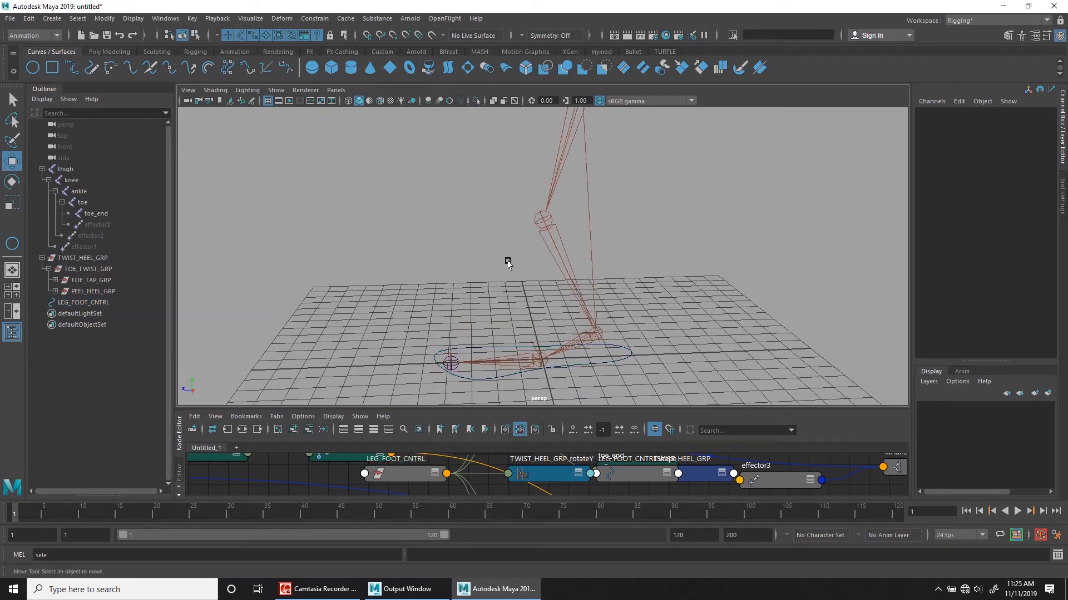
scroll(508, 262, down, 4)
alt+drag(507, 262, 545, 327)
click(543, 345)
scroll(543, 294, up, 3)
key(v)
middle_drag(551, 218, 530, 227)
key(v)
drag(575, 375, 535, 234)
click(318, 595)
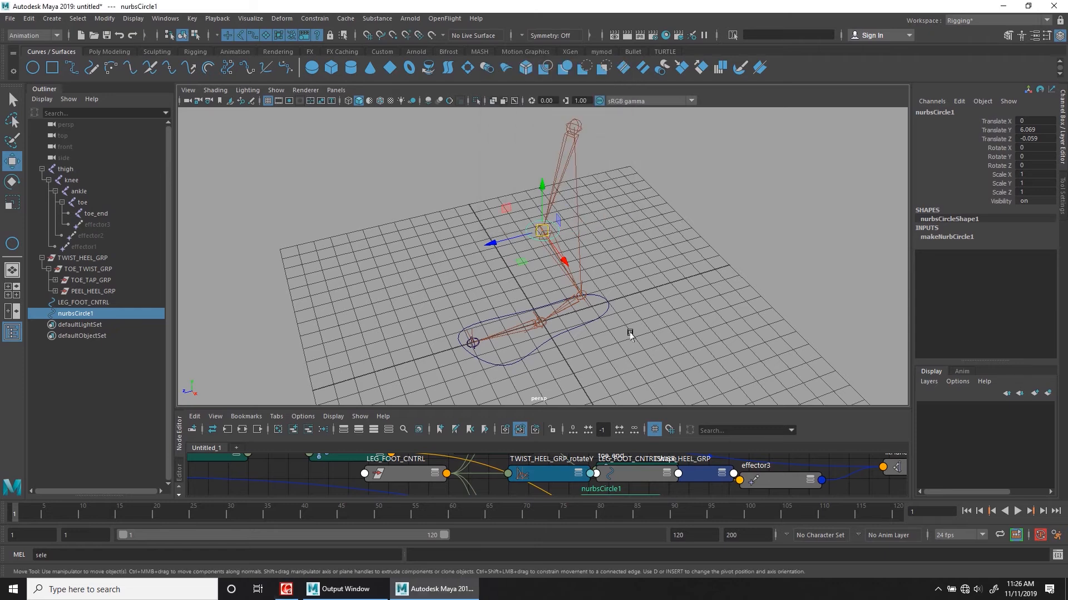
alt+drag(629, 331, 600, 295)
drag(507, 195, 448, 202)
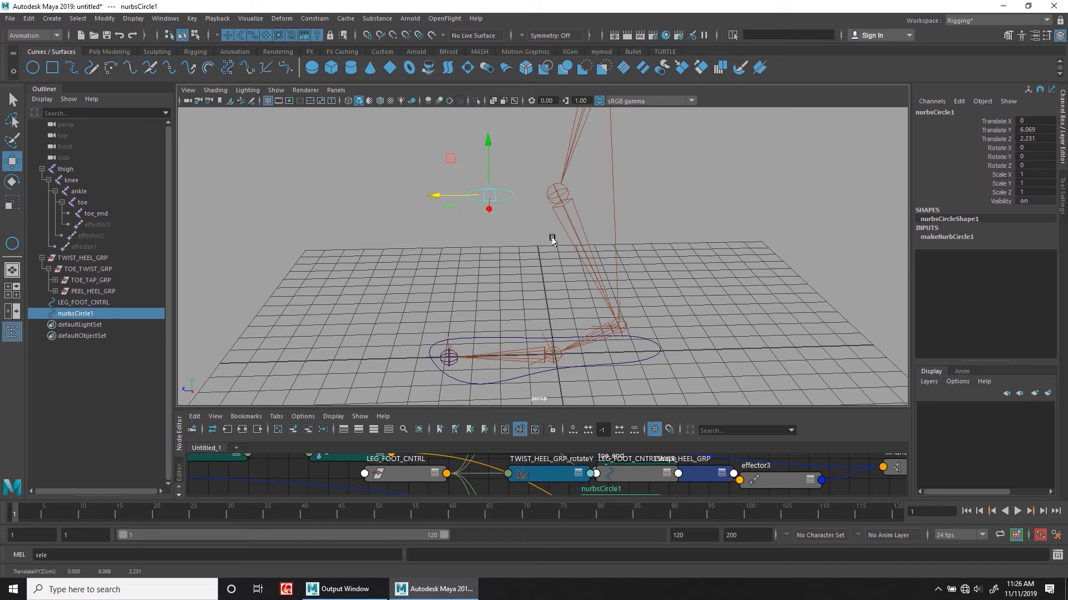
Set the circle's Rotate X to 90 and scale it uniformly to about 0.732
key(e)
drag(500, 146, 559, 188)
double_click(1041, 147)
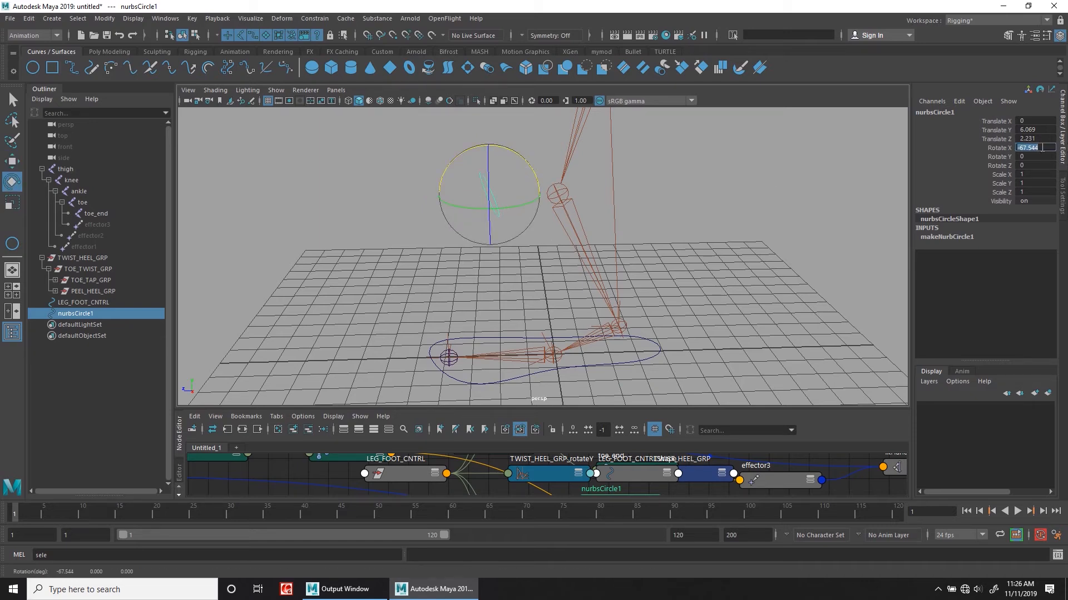
text(90)
key(Return)
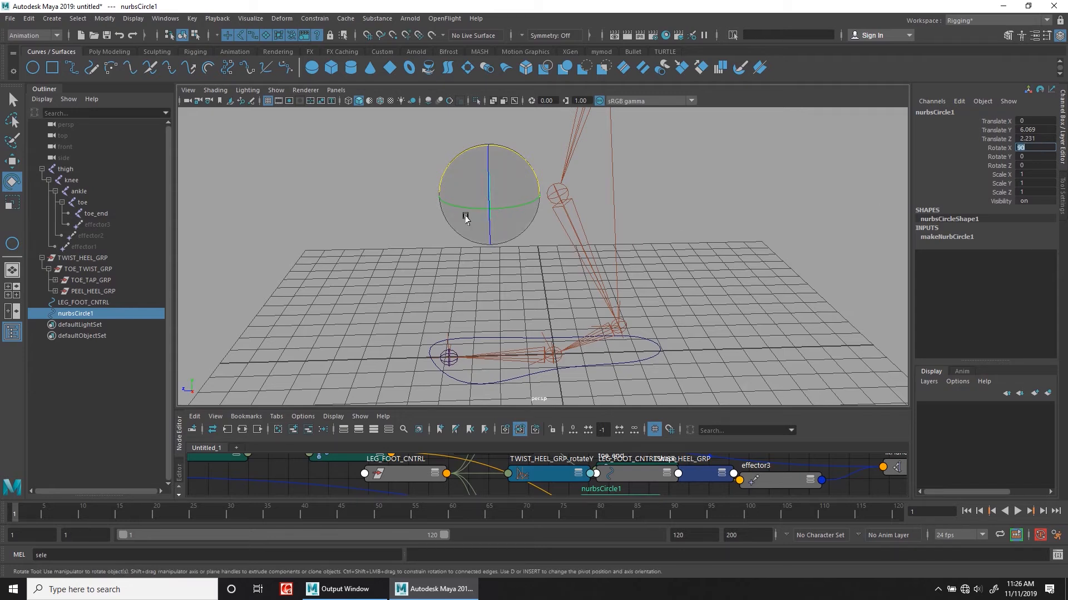
key(r)
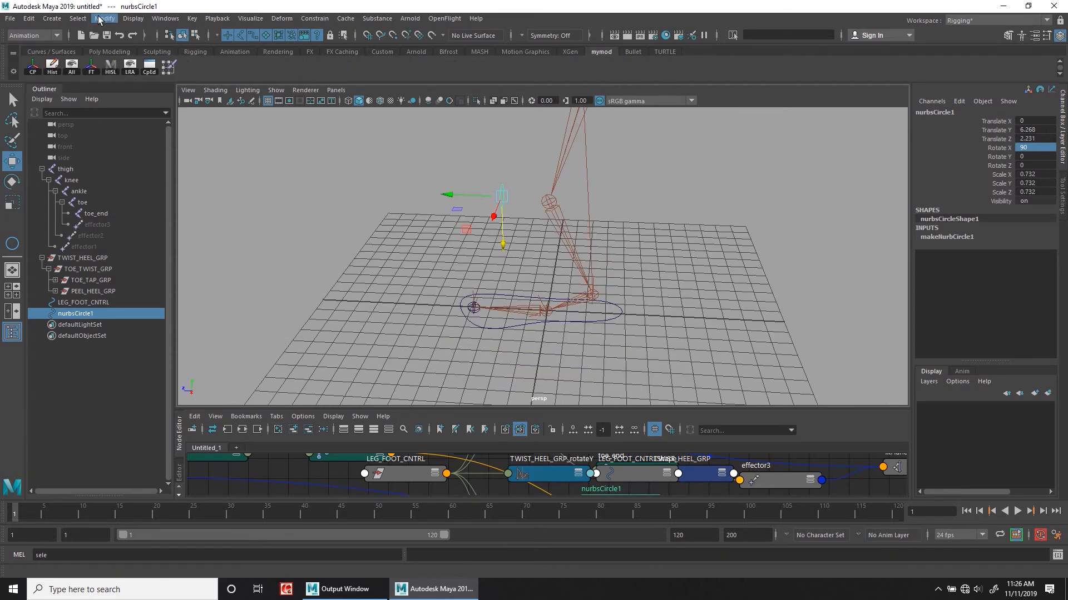
Freeze the circle's transformations and delete its construction history
click(104, 19)
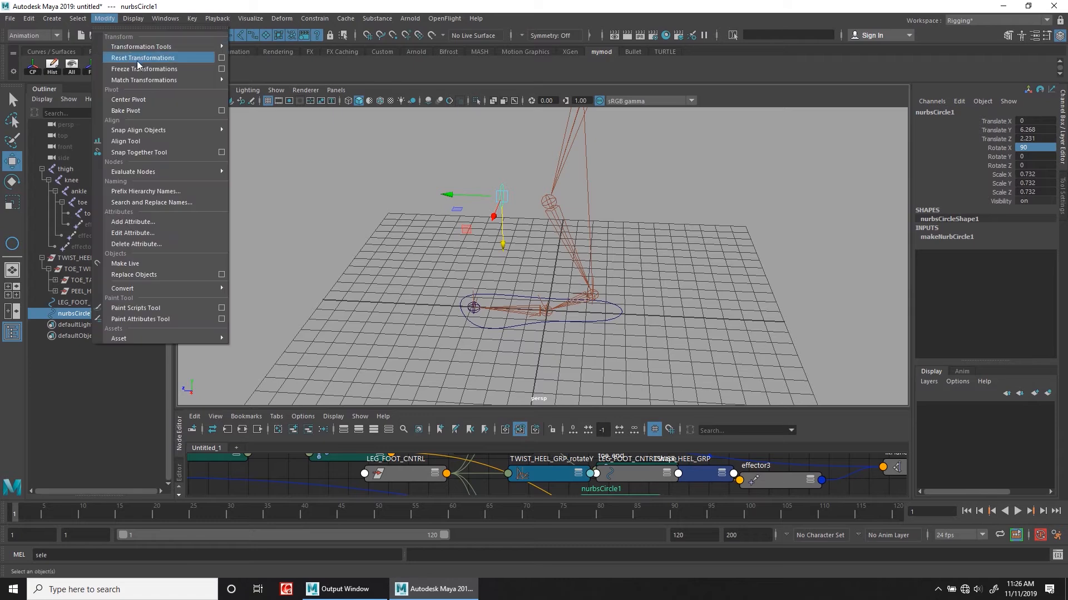
click(144, 70)
key(alt+shift+d)
alt+drag(601, 276, 542, 257)
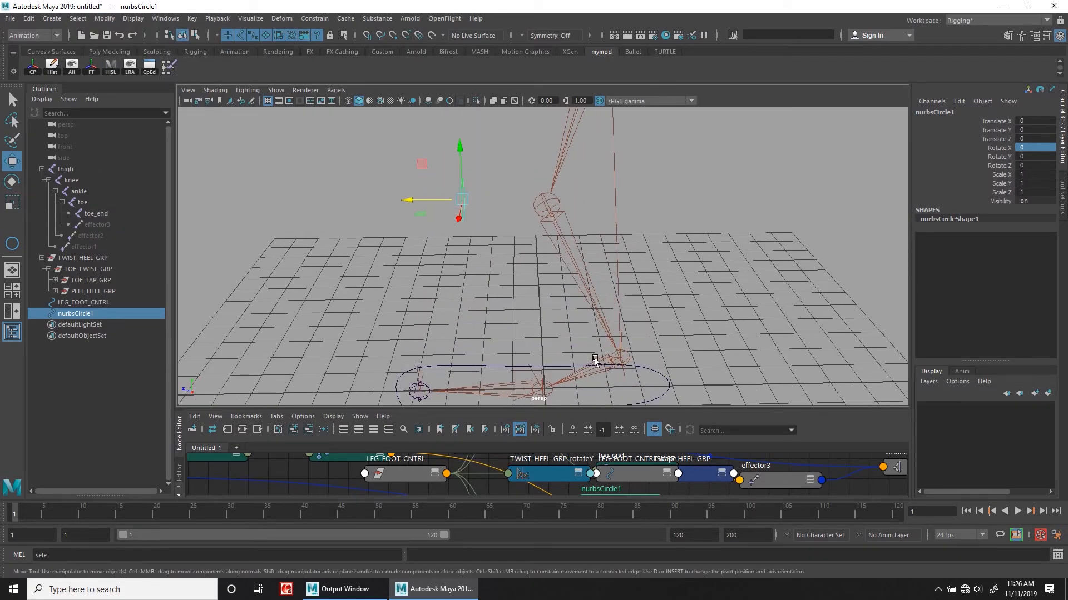
Rename the circle in front of the knee LEG_POL_VECTOR_CNTRL
click(954, 112)
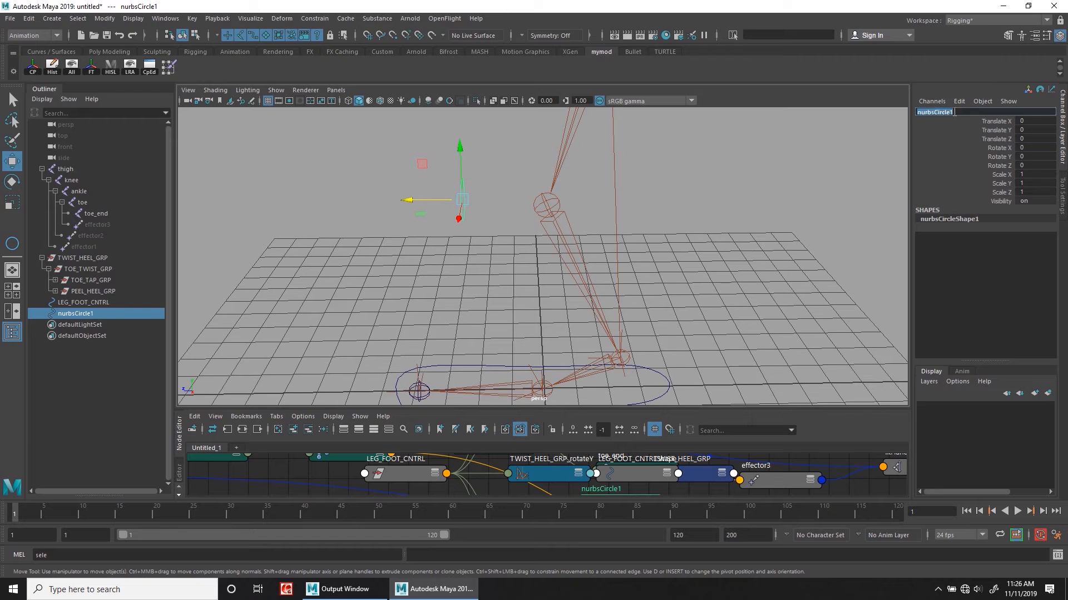
key(BackSpace)
text(LEG_POL_VECTOR_CNTR)
key(Return)
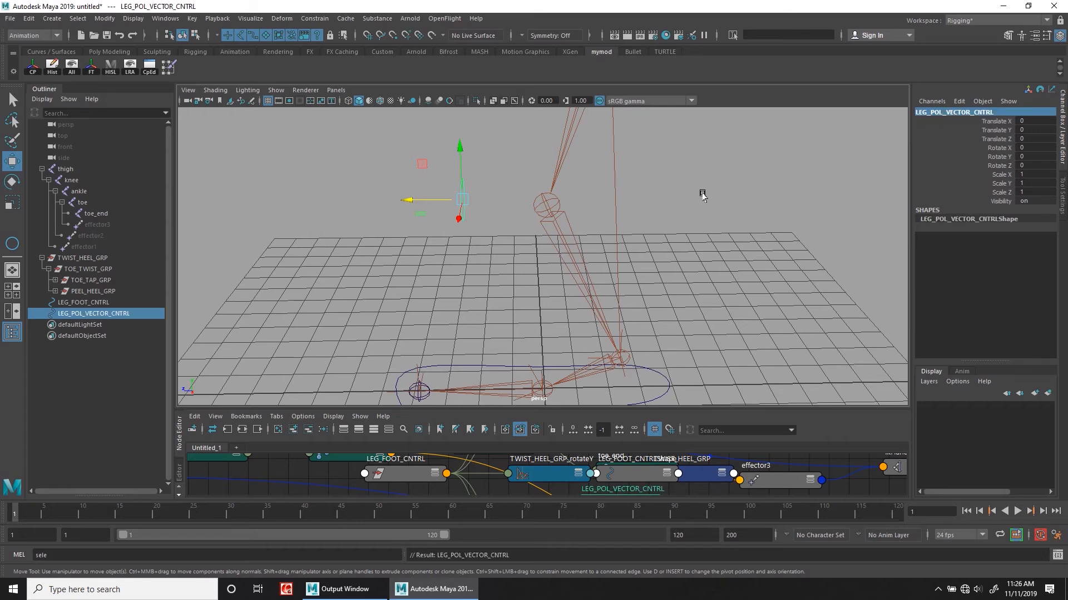
Apply a pole vector constraint from LEG_POL_VECTOR_CNTRL to ikHandle1 at the ankle
alt+drag(676, 232, 538, 230)
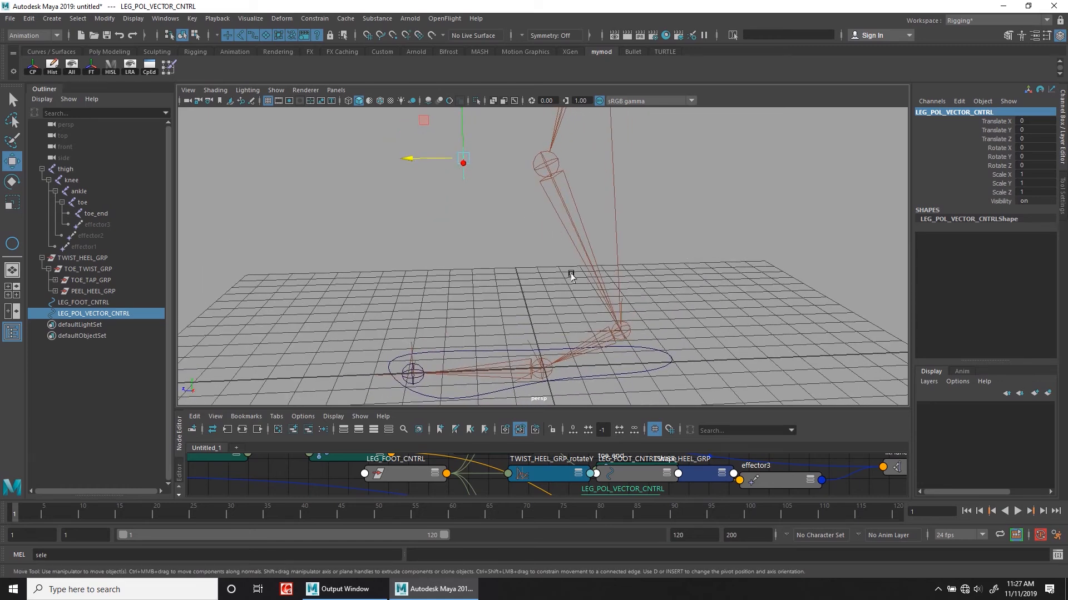
click(627, 345)
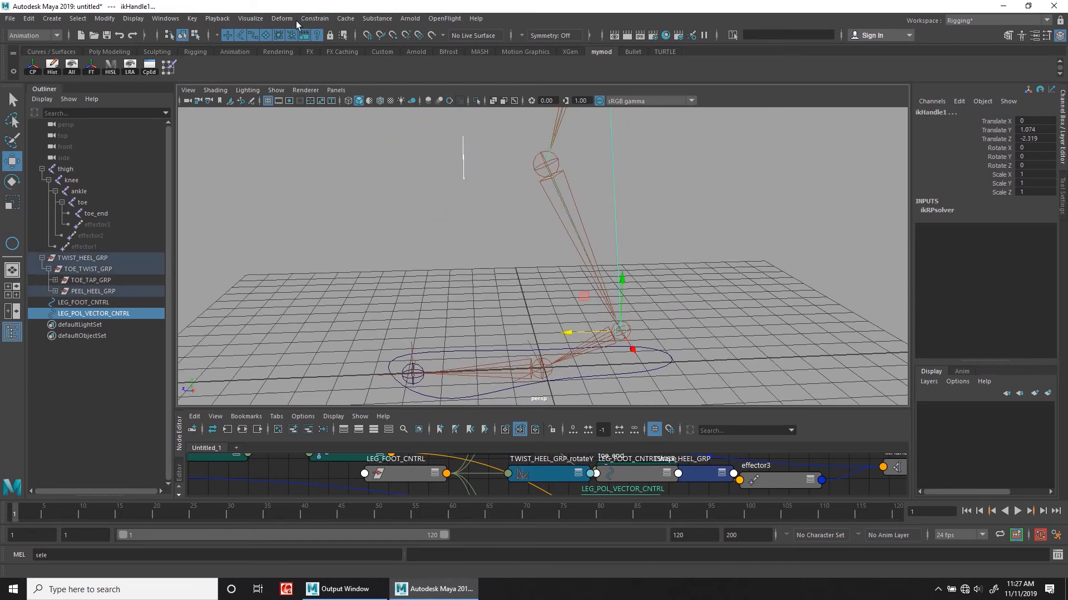
alt+drag(684, 200, 648, 187)
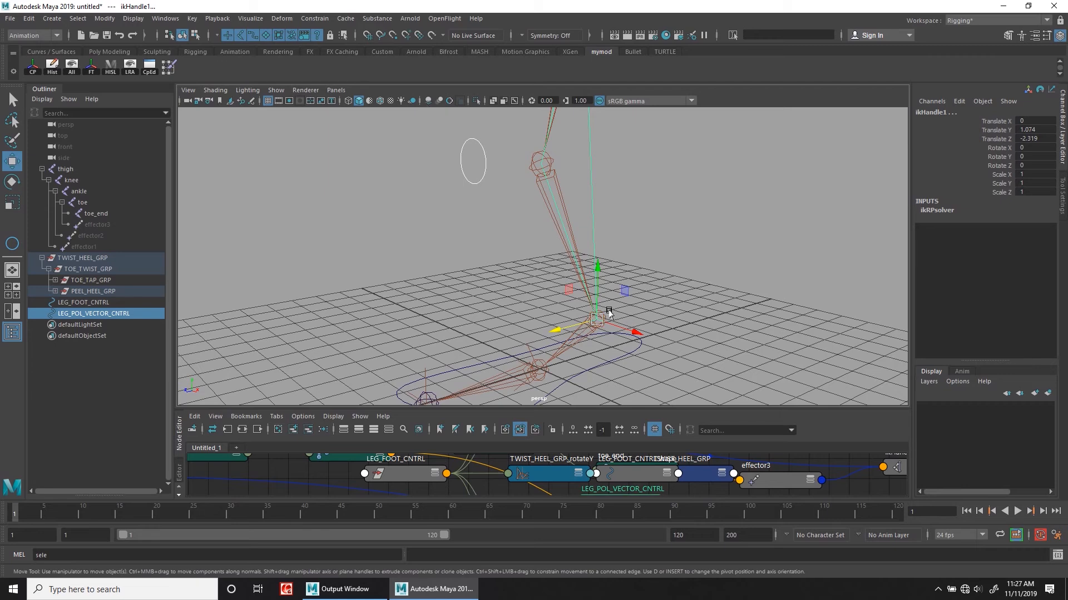
click(323, 21)
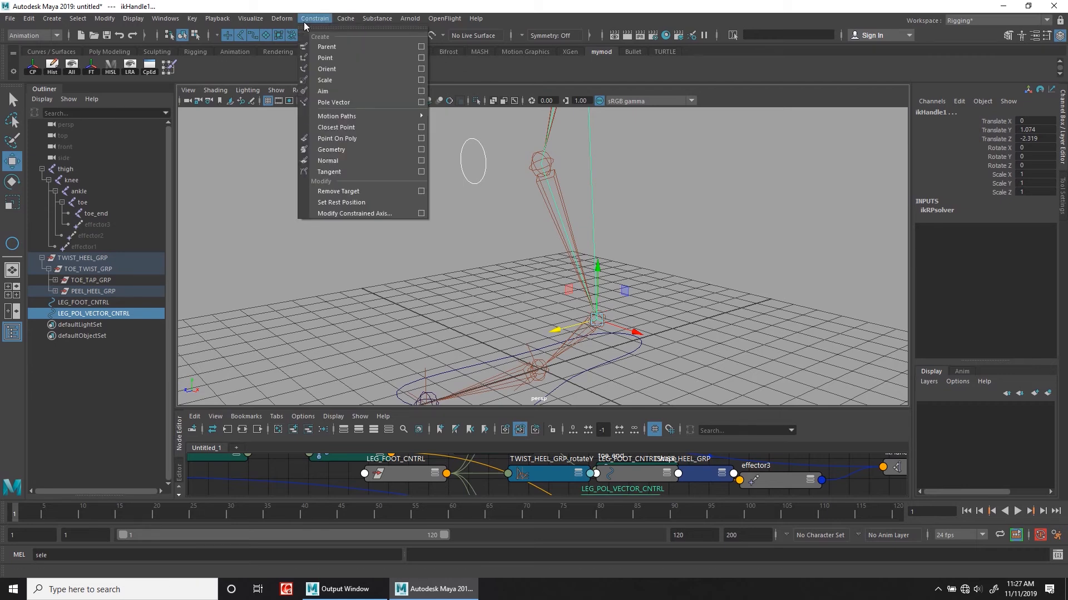
click(360, 102)
Test the pole vector constraint by moving the leg controls, undoing each move
alt+drag(743, 268, 612, 315)
scroll(642, 340, up, 3)
click(623, 322)
drag(508, 298, 491, 245)
key(ctrl+z)
alt+drag(514, 298, 572, 334)
scroll(558, 335, up, 3)
alt+drag(515, 191, 543, 278)
scroll(543, 278, down, 3)
scroll(543, 279, up, 3)
drag(402, 127, 482, 192)
alt+drag(473, 189, 785, 316)
key(ctrl+z)
Try moving LEG_FOOT_CNTRL around the leg and undo the moves
alt+drag(459, 258, 458, 195)
click(666, 330)
alt+drag(529, 332, 539, 302)
key(ctrl+z)
alt+right_drag(539, 302, 564, 348)
alt+drag(564, 347, 544, 328)
key(ctrl+z)
alt+right_drag(544, 328, 563, 260)
alt+drag(563, 259, 548, 218)
alt+drag(557, 282, 550, 316)
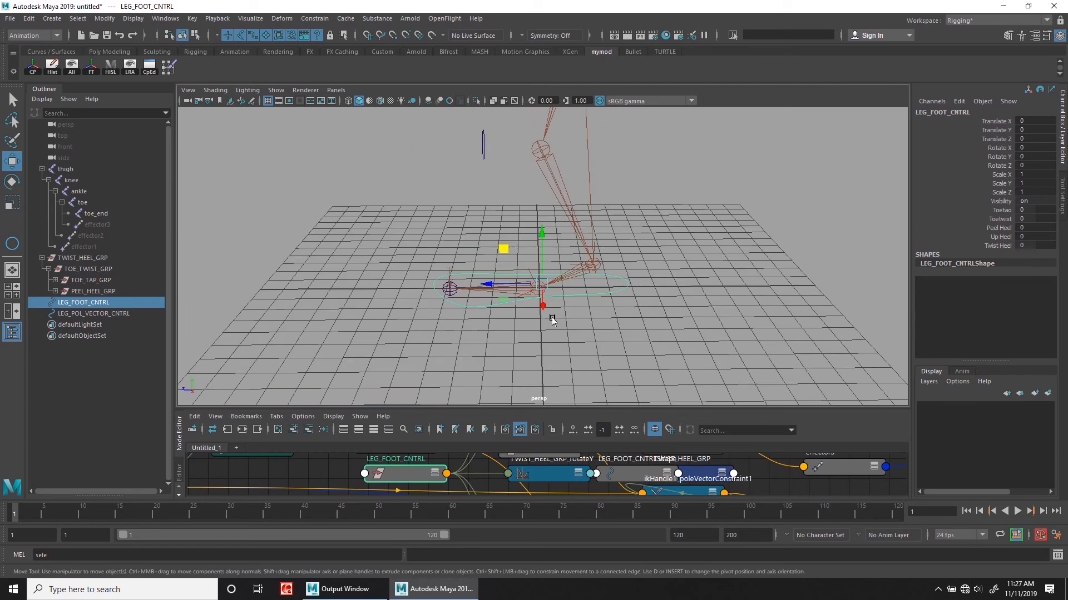
Collapse and select TWIST_HEEL_GRP, test moving it, and undo the move
click(42, 258)
click(82, 258)
alt+drag(529, 278, 519, 167)
key(ctrl+z)
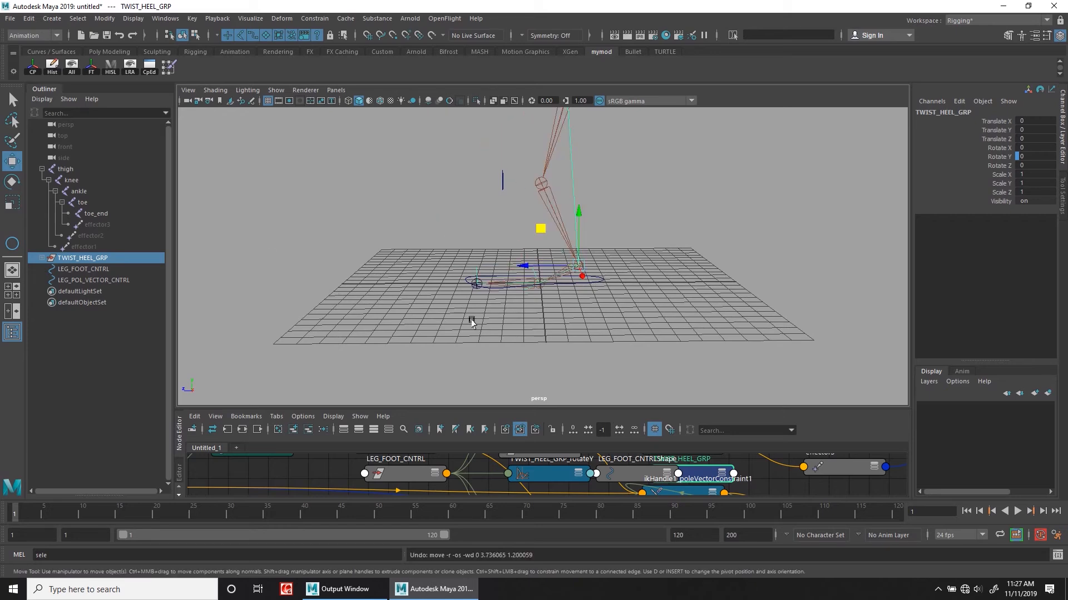
Group TWIST_HEEL_GRP under a new parent group and name it LEG_IK_GRP
key(ctrl+g)
scroll(584, 266, up, 5)
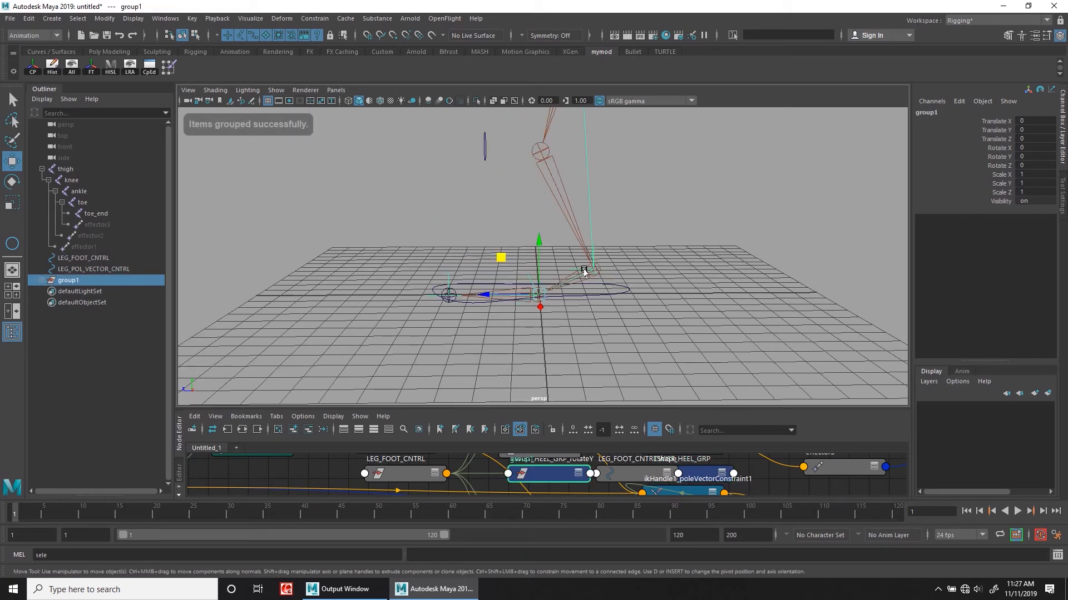
alt+drag(574, 245, 530, 259)
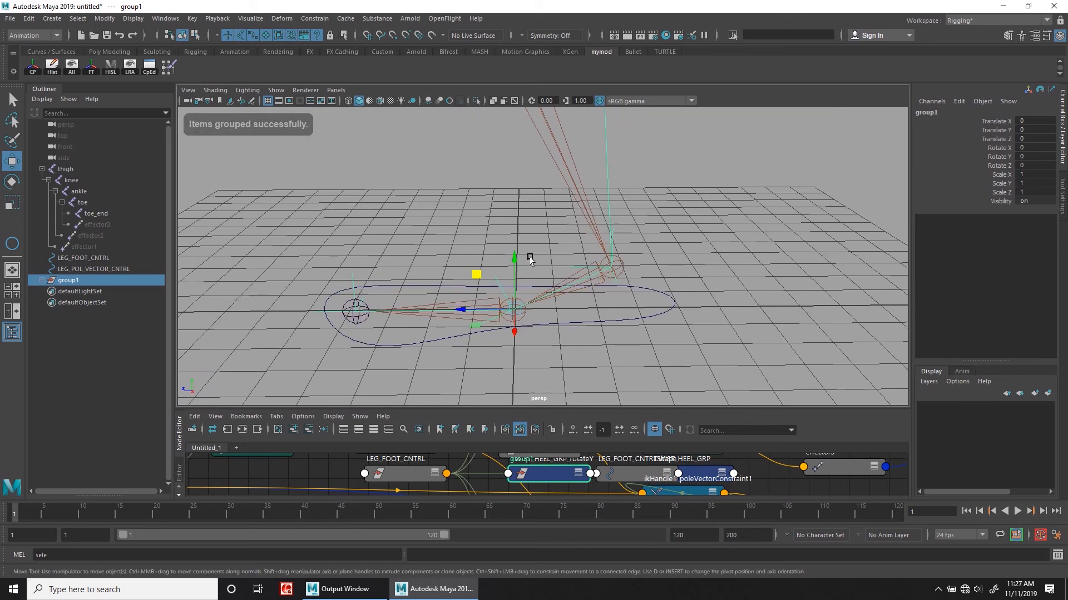
double_click(71, 280)
text(LEG_IK)
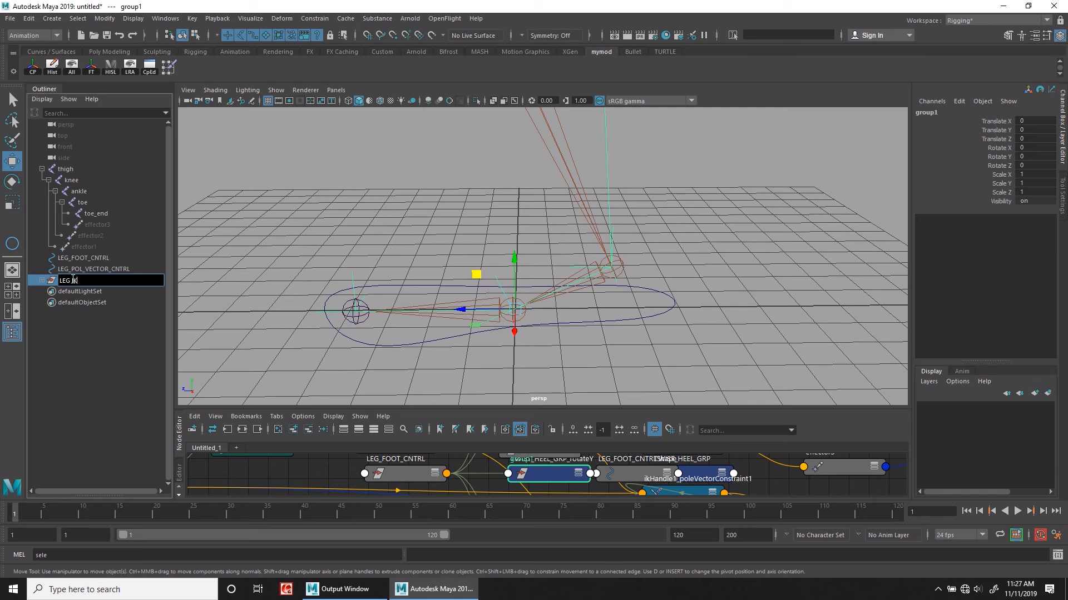
text(_GRP)
key(Return)
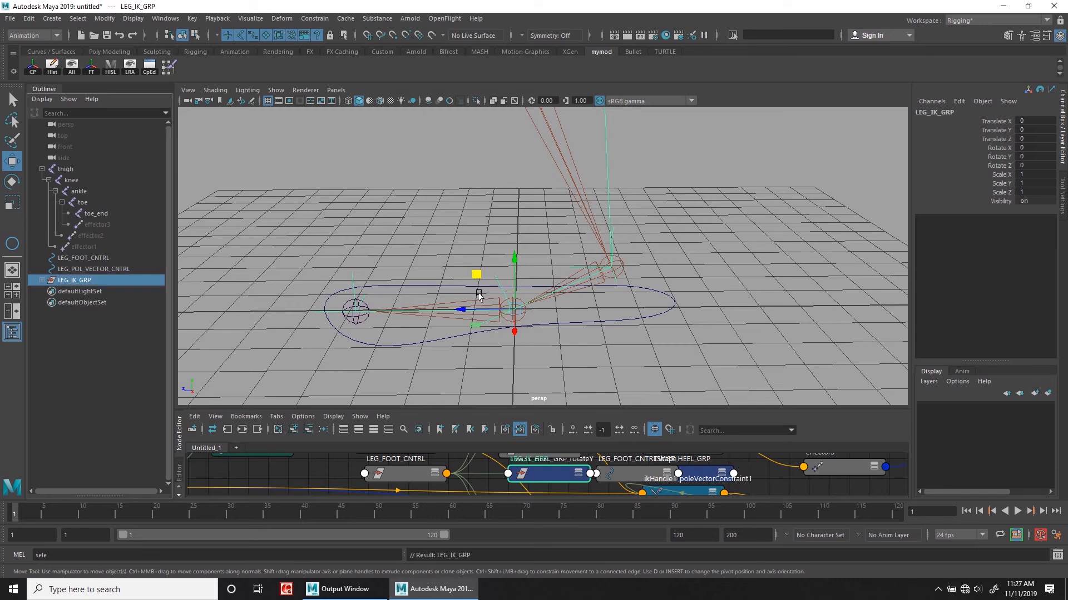
Undo the stray pivot move and snap LEG_IK_GRP's pivot to the ankle joint
key(ctrl+z)
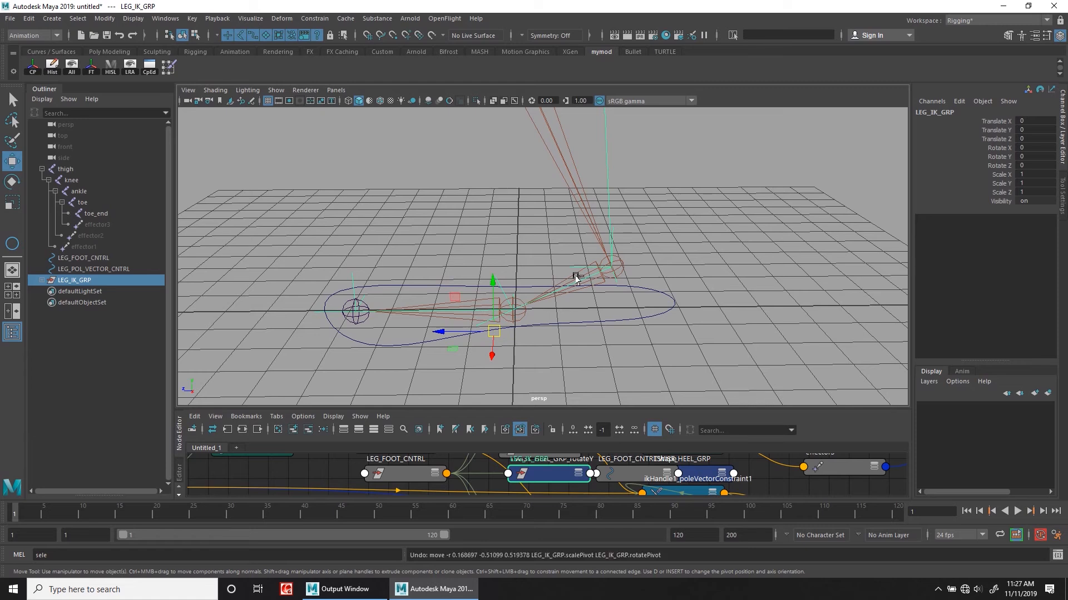
key(d)
key(v)
middle_drag(627, 248, 606, 263)
Snap LEG_FOOT_CNTRL's pivot to the ankle joint
drag(660, 284, 572, 326)
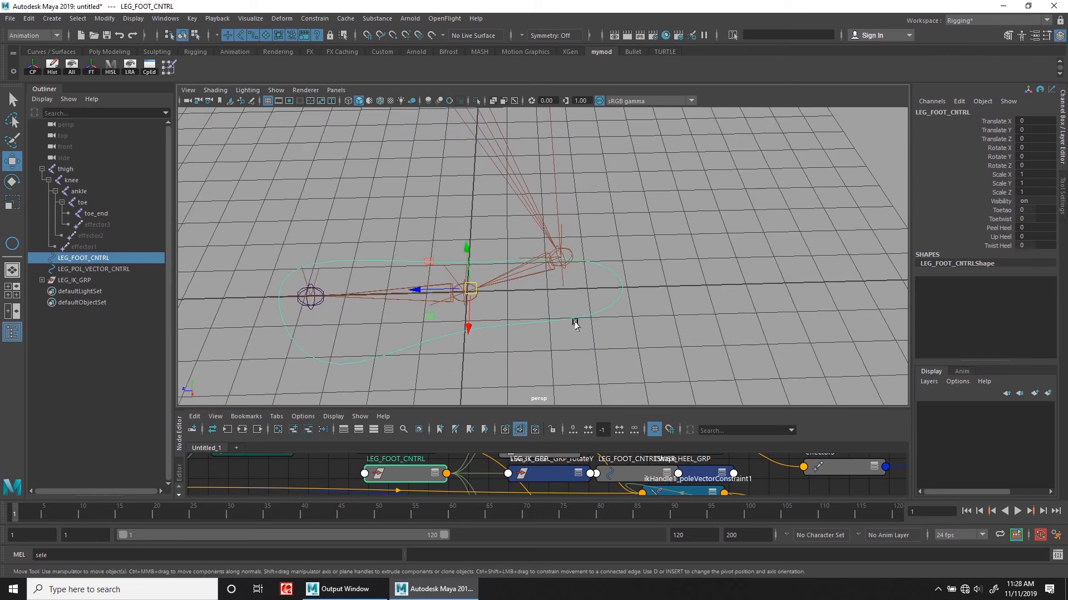
key(d)
key(v)
middle_drag(575, 253, 557, 255)
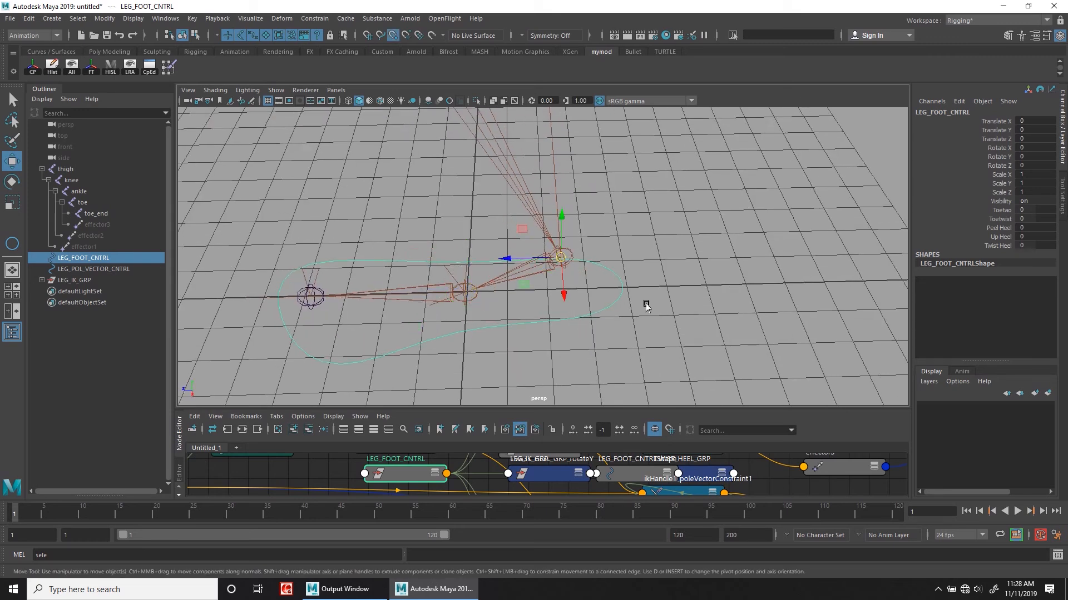
Parent LEG_IK_GRP under LEG_FOOT_CNTRL
click(78, 280)
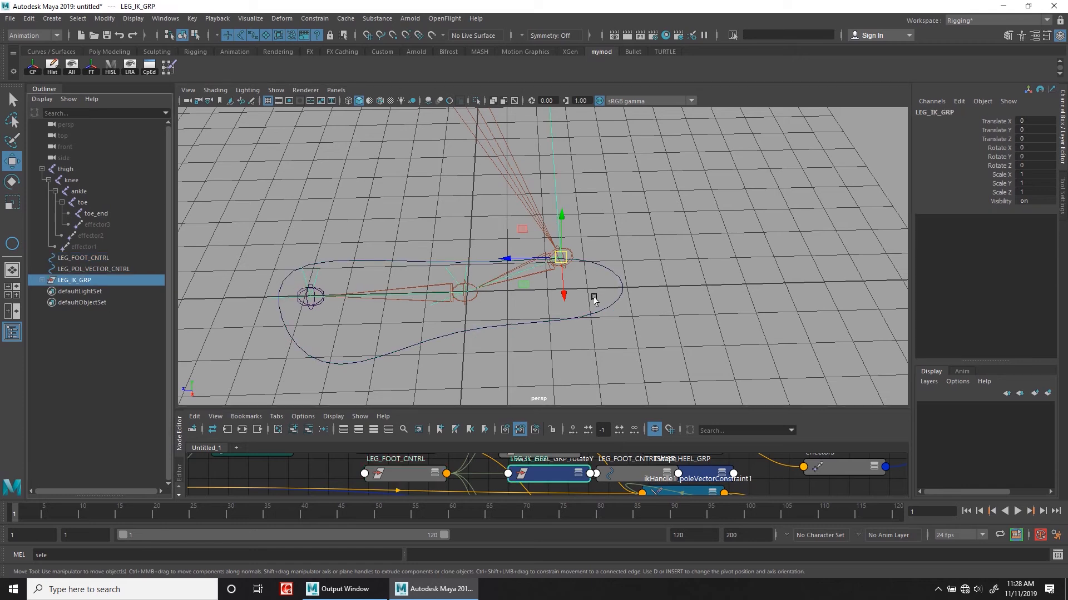
shift+click(608, 274)
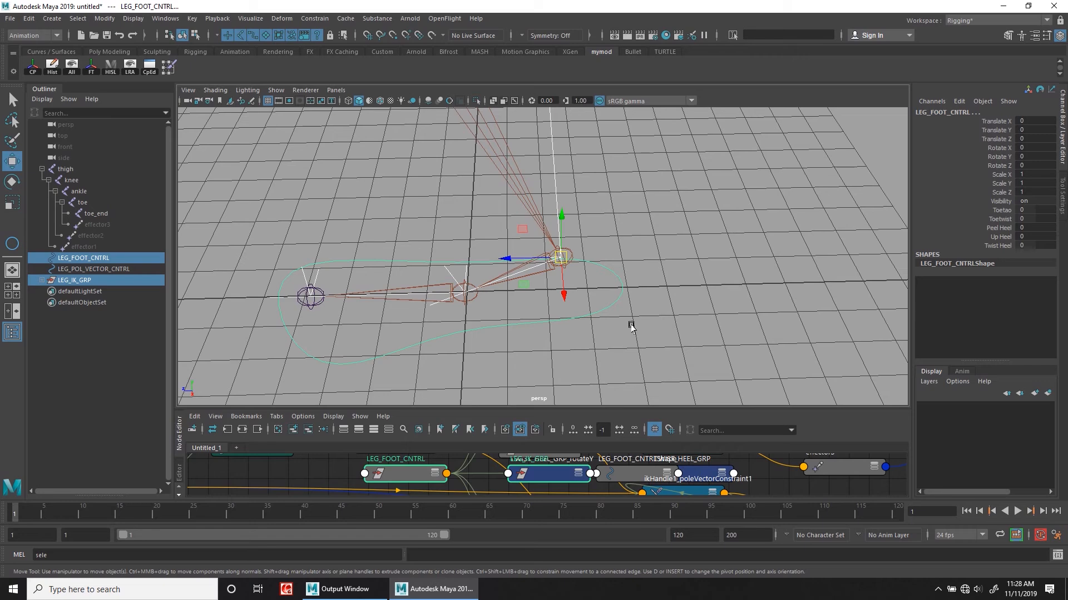
key(p)
Test moving LEG_FOOT_CNTRL and LEG_POL_VECTOR_CNTRL one after the other, undoing each move
click(608, 272)
scroll(634, 335, down, 2)
alt+drag(634, 335, 552, 278)
alt+middle_drag(553, 278, 560, 314)
drag(526, 265, 503, 270)
key(ctrl+z)
click(450, 177)
drag(510, 232, 571, 258)
key(ctrl+z)
Test lifting the leg forward with LEG_FOOT_CNTRL and undo the move
alt+drag(651, 302, 605, 317)
click(610, 348)
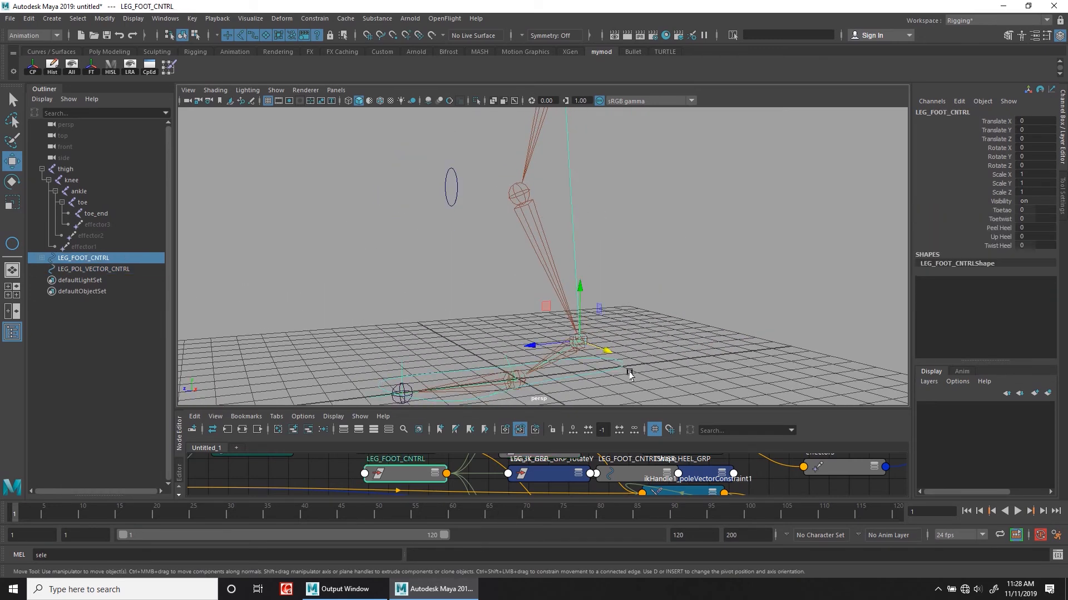
click(629, 372)
alt+right_drag(629, 372, 549, 333)
scroll(548, 333, down, 2)
click(571, 306)
scroll(587, 334, up, 2)
alt+drag(587, 334, 560, 323)
drag(528, 282, 496, 186)
key(ctrl+z)
Put LEG_POL_VECTOR_CNTRL into a new group of its own
alt+drag(578, 238, 565, 248)
scroll(572, 251, up, 3)
alt+middle_drag(575, 252, 579, 307)
alt+drag(578, 308, 545, 300)
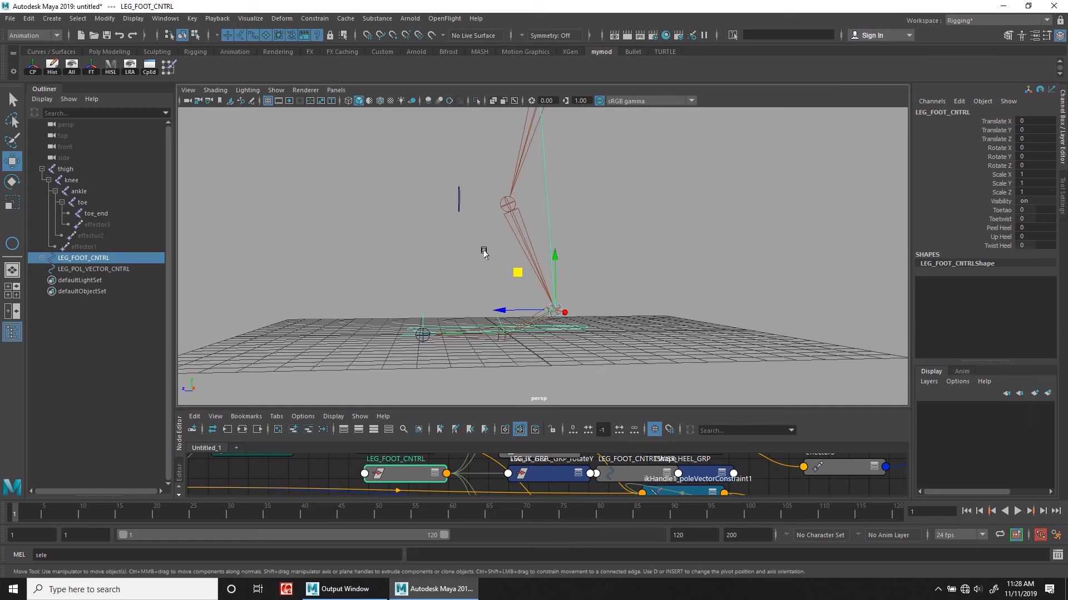
drag(444, 177, 469, 218)
alt+drag(496, 258, 495, 297)
scroll(493, 296, up, 3)
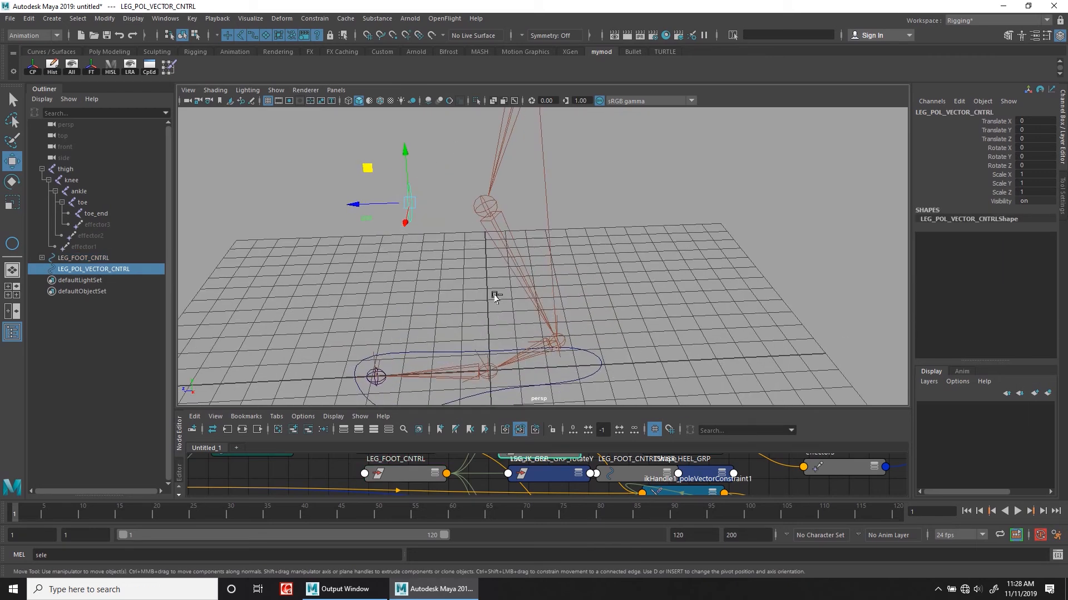
key(ctrl+g)
alt+drag(493, 293, 535, 275)
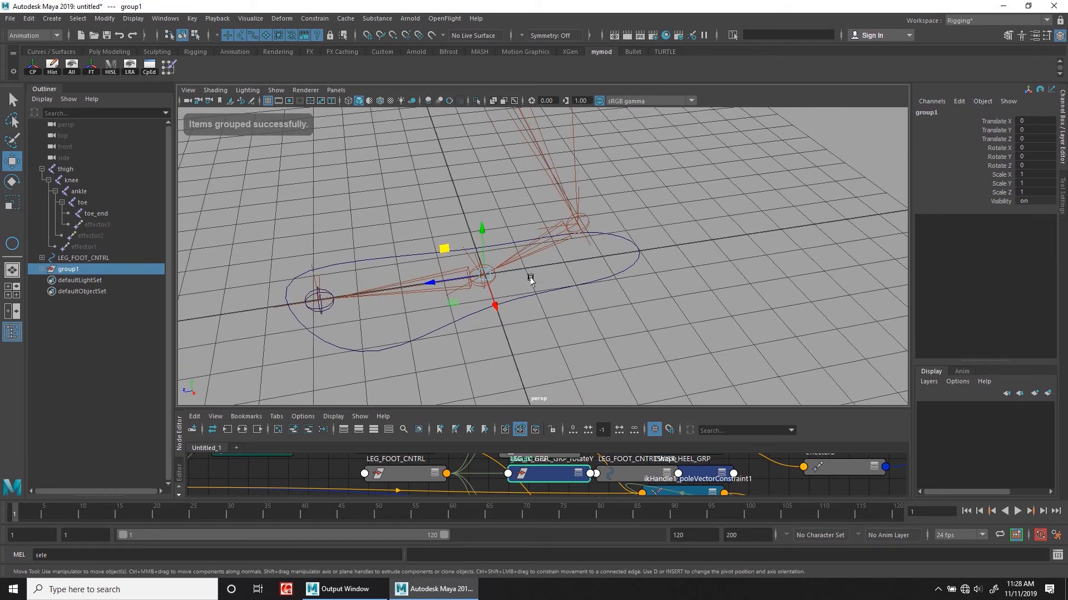
Snap the pole vector group's pivot to the ankle joint and parent the group under LEG_FOOT_CNTRL
middle_click(581, 219)
scroll(617, 239, down, 4)
alt+drag(626, 247, 603, 239)
alt+middle_drag(603, 239, 613, 302)
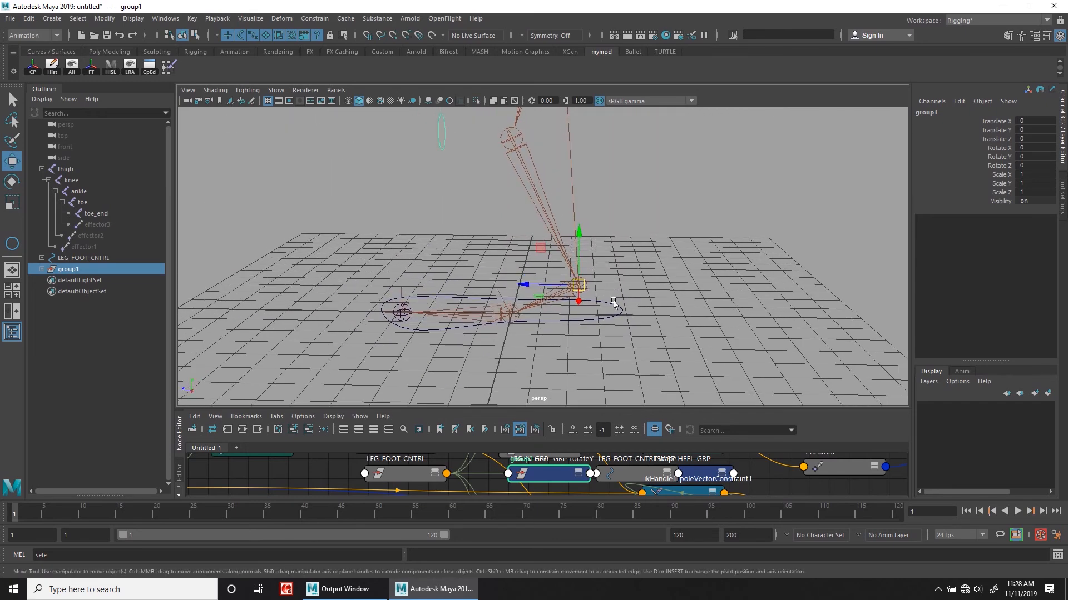
shift+drag(610, 277, 631, 334)
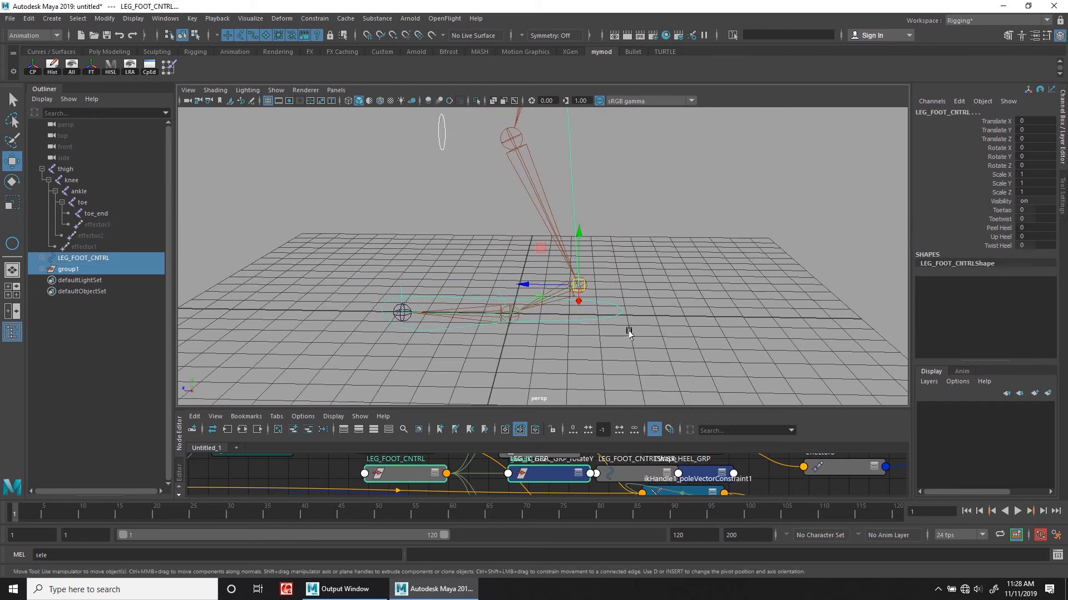
key(p)
Test the combined rig by moving LEG_FOOT_CNTRL around, ending at about Translate Y -0.484 and Translate Z 1.161
drag(612, 291, 620, 337)
scroll(621, 338, down, 4)
drag(523, 240, 467, 189)
alt+middle_drag(467, 189, 494, 286)
drag(352, 212, 474, 280)
drag(629, 346, 641, 319)
drag(569, 315, 507, 276)
click(507, 280)
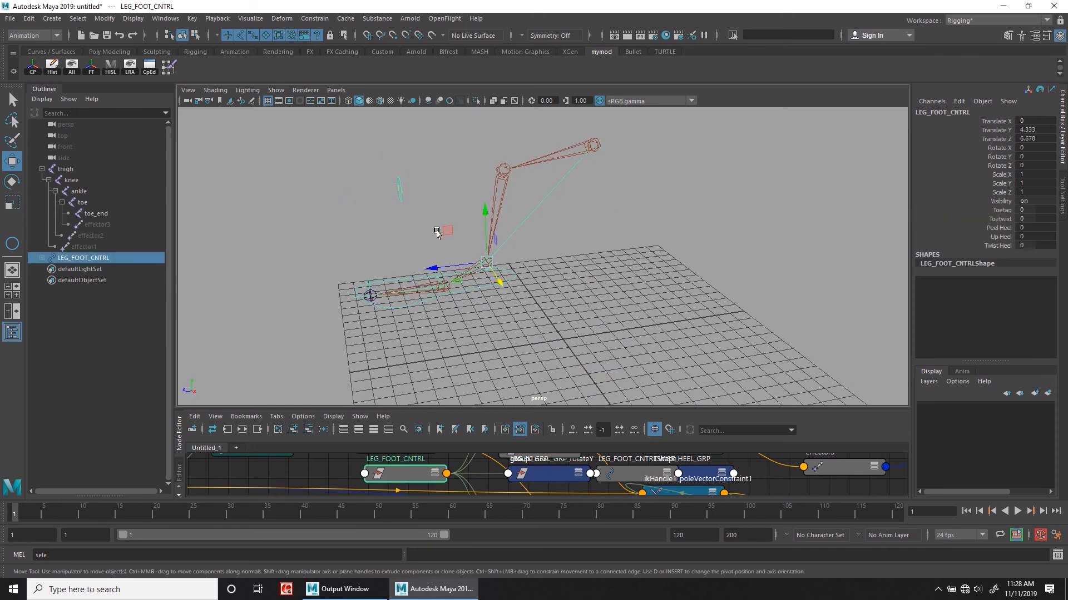
click(511, 279)
click(517, 292)
drag(445, 232, 539, 298)
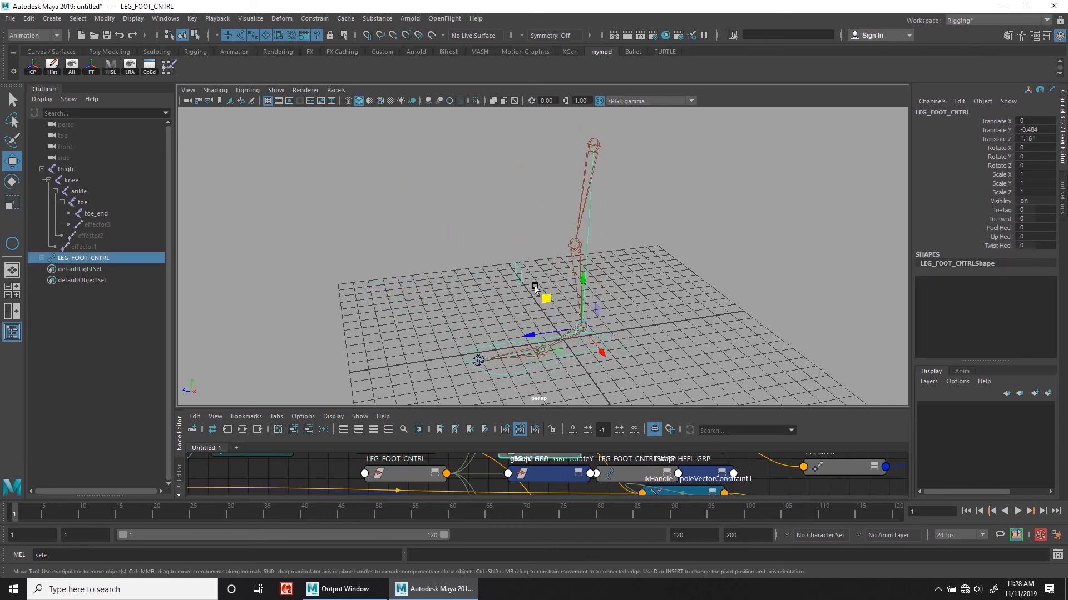
Reset LEG_POL_VECTOR_CNTRL's Translate X to 0
click(517, 273)
click(1036, 121)
text(0)
key(Return)
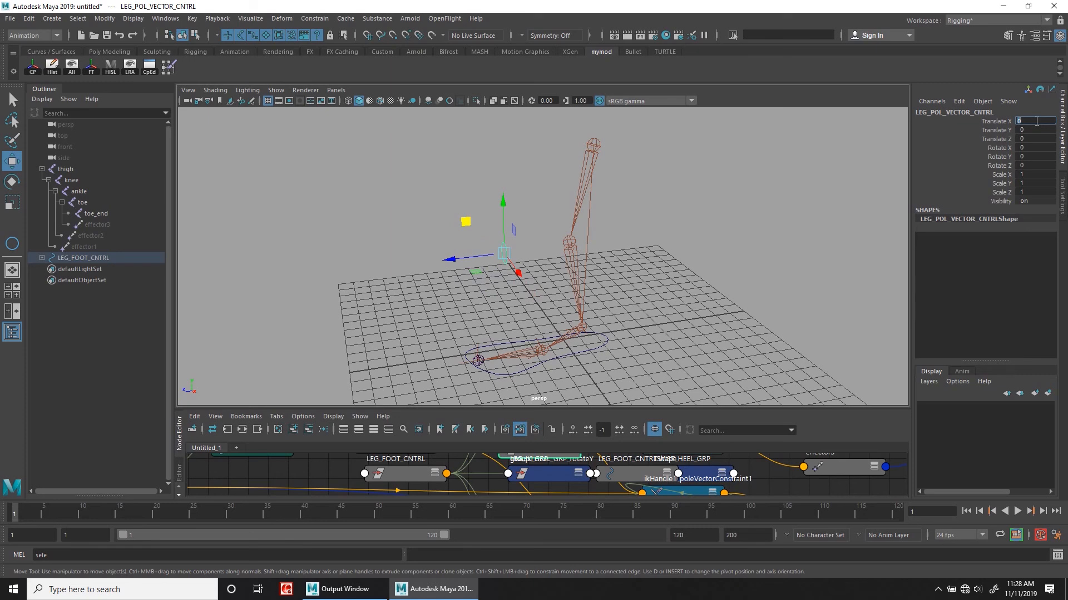
alt+drag(641, 332, 538, 295)
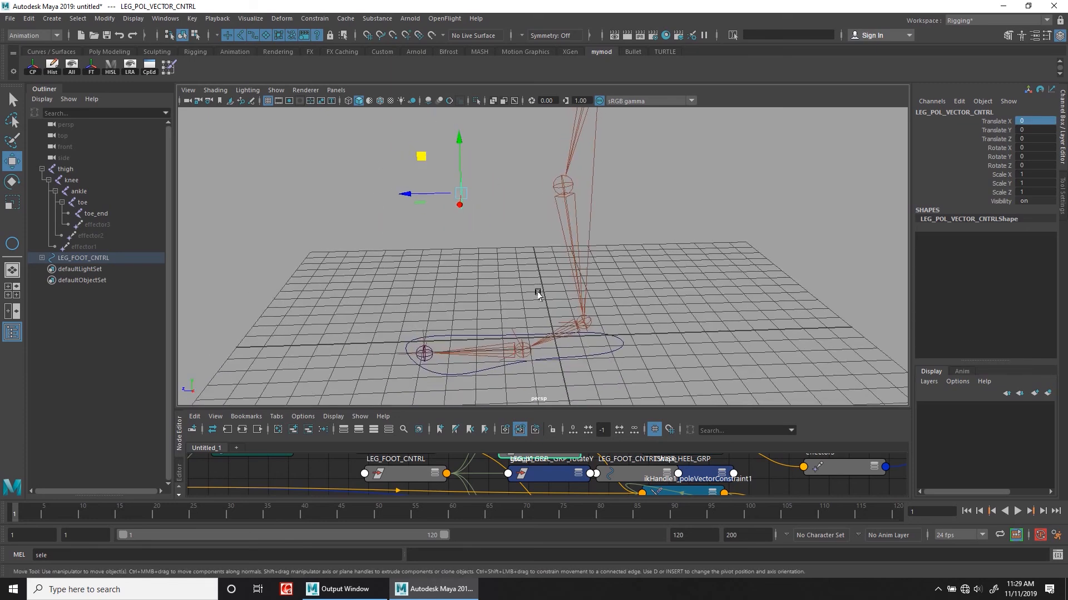
Test LEG_FOOT_CNTRL by moving it to about Translate Y 1.064 and Z 1.929 and rotating it to about Rotate X 13.085 and Y 21.624
click(507, 181)
alt+drag(462, 181, 563, 321)
click(622, 333)
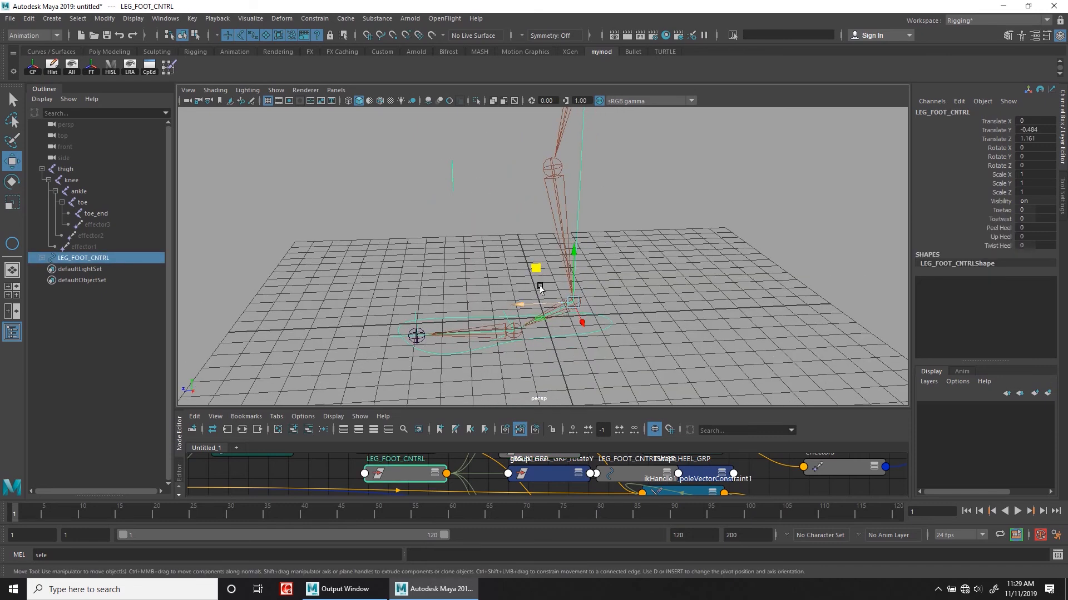
scroll(540, 288, down, 4)
alt+drag(541, 286, 512, 158)
key(ctrl+z)
alt+drag(549, 197, 484, 255)
key(e)
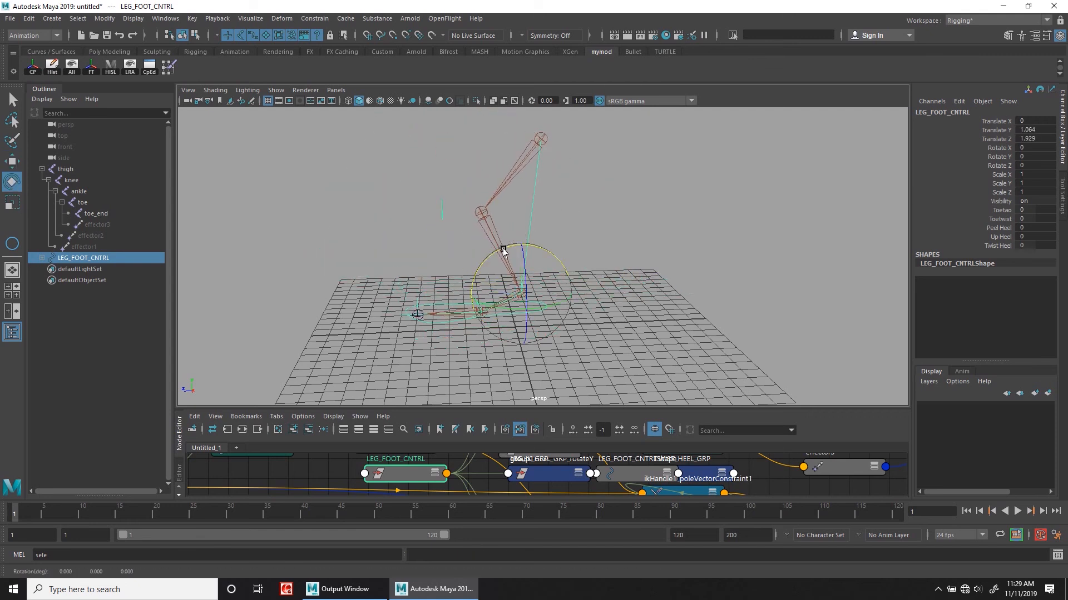
drag(520, 312, 435, 253)
Try moving LEG_POL_VECTOR_CNTRL sideways along X to swing the knee, and undo the move
click(430, 237)
key(w)
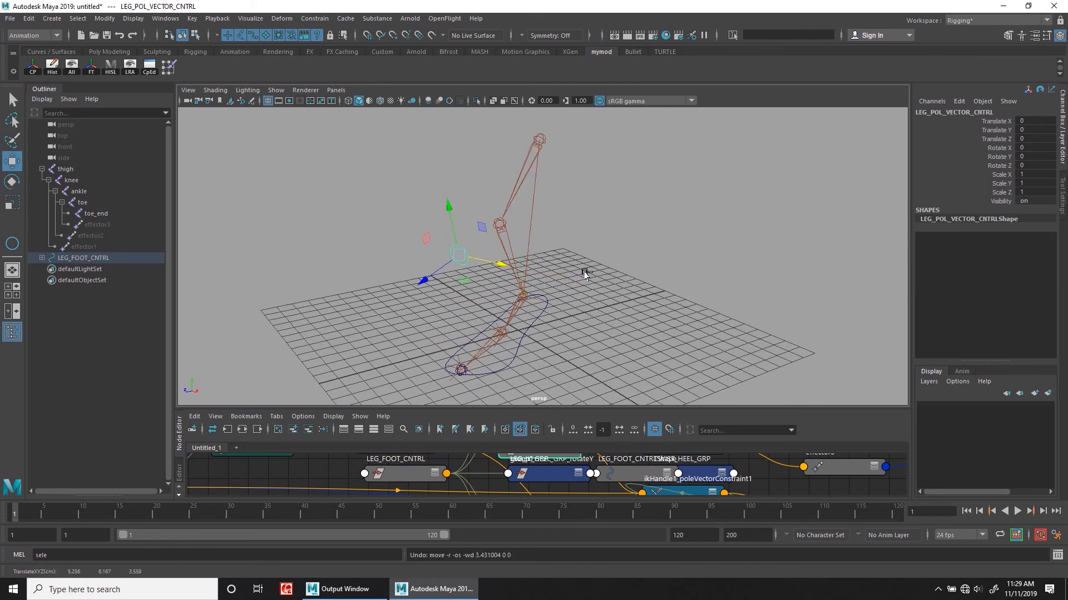
key(ctrl+z)
Try out the Toetwist and Peel Heel attributes of LEG_FOOT_CNTRL on the posed foot, and undo the changes
click(999, 219)
middle_drag(618, 216, 745, 216)
key(ctrl+z)
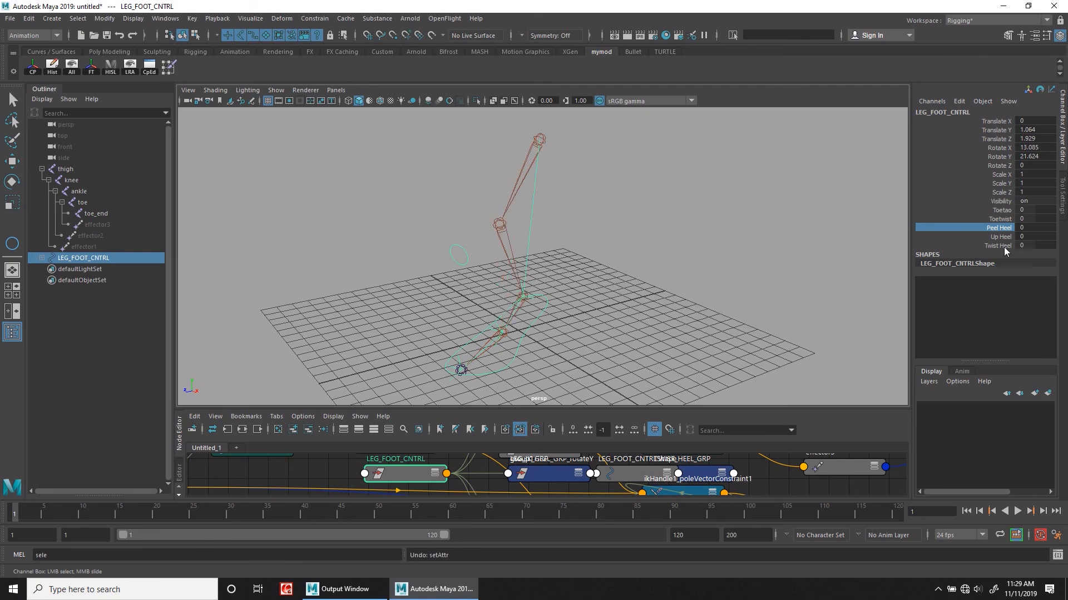
Reset LEG_FOOT_CNTRL's Translate Y, Translate Z and all three rotations to 0, and reselect the control with the Move tool active
alt+drag(742, 267, 550, 332)
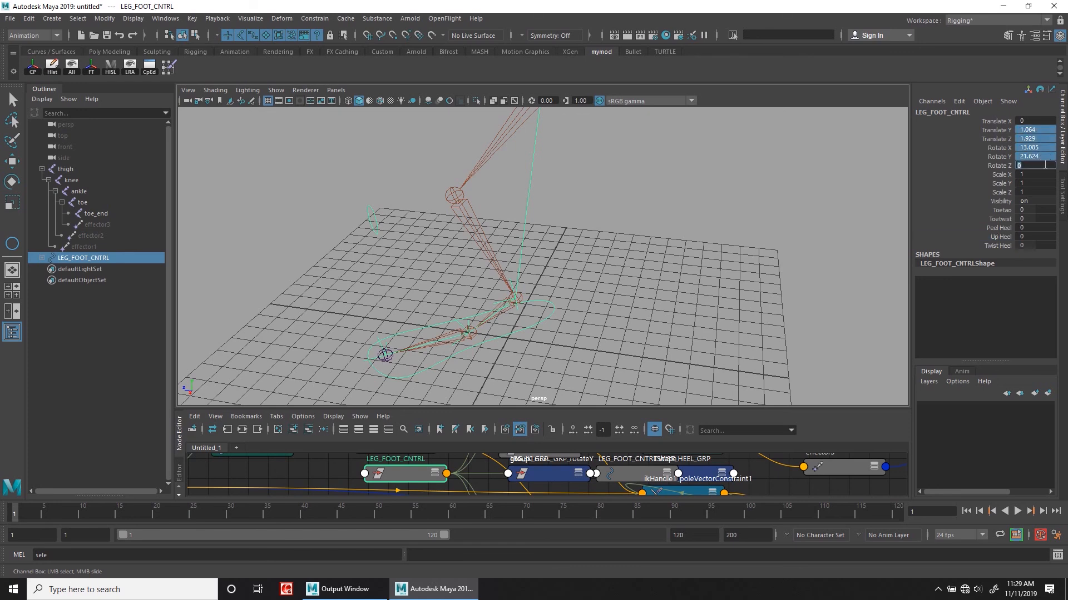
alt+drag(614, 278, 712, 356)
key(w)
click(585, 333)
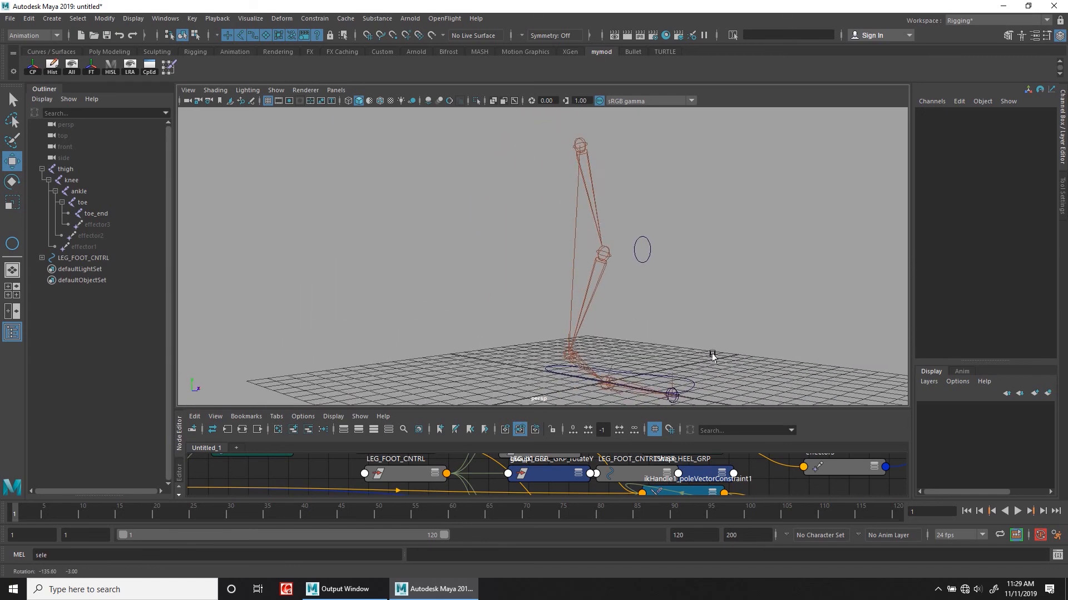
click(581, 372)
alt+right_drag(581, 371, 588, 351)
alt+drag(587, 352, 606, 356)
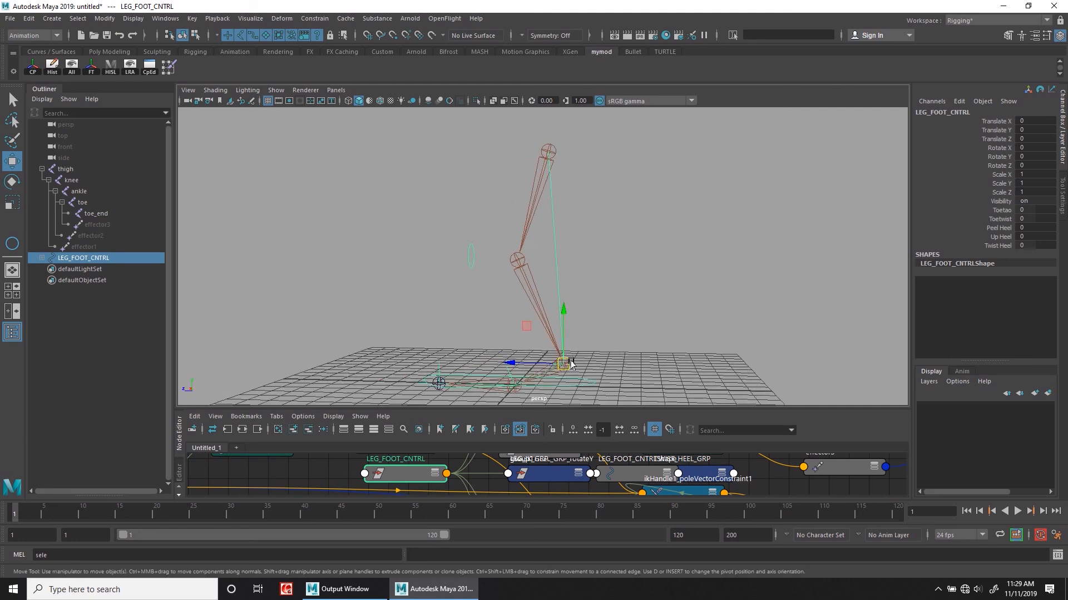